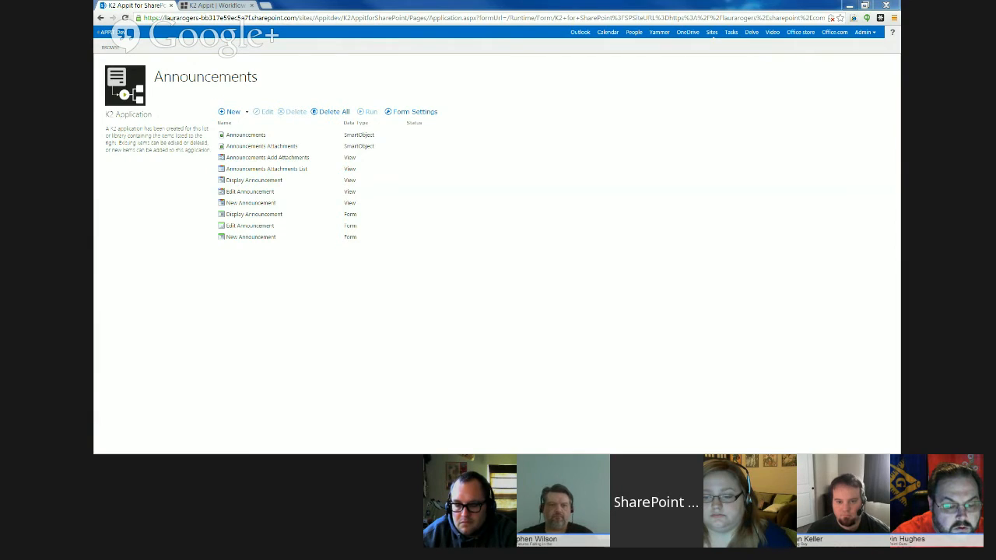
- Check out the New Announcement form and open it for editing
{"action": "left_click", "coordinate": [282, 242]}
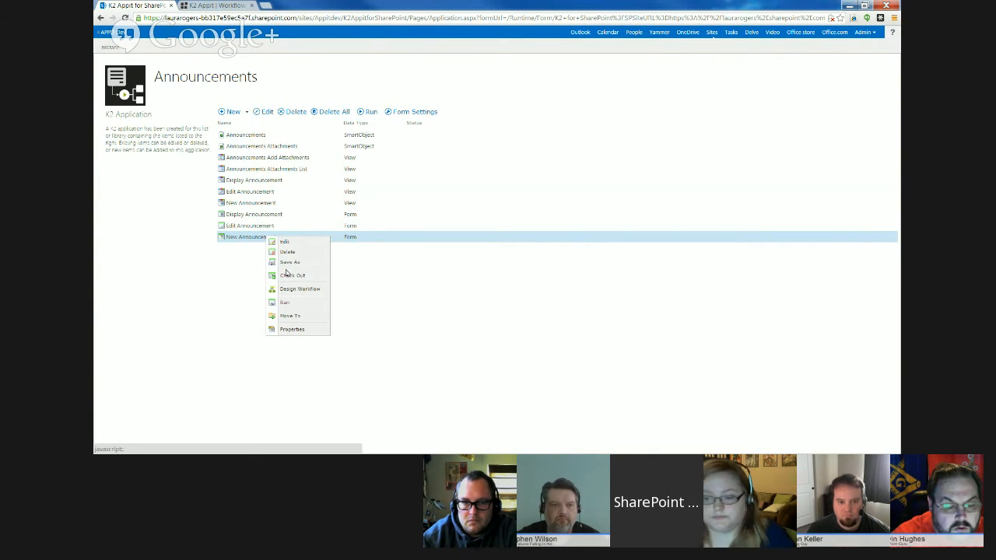
{"action": "left_click", "coordinate": [257, 251]}
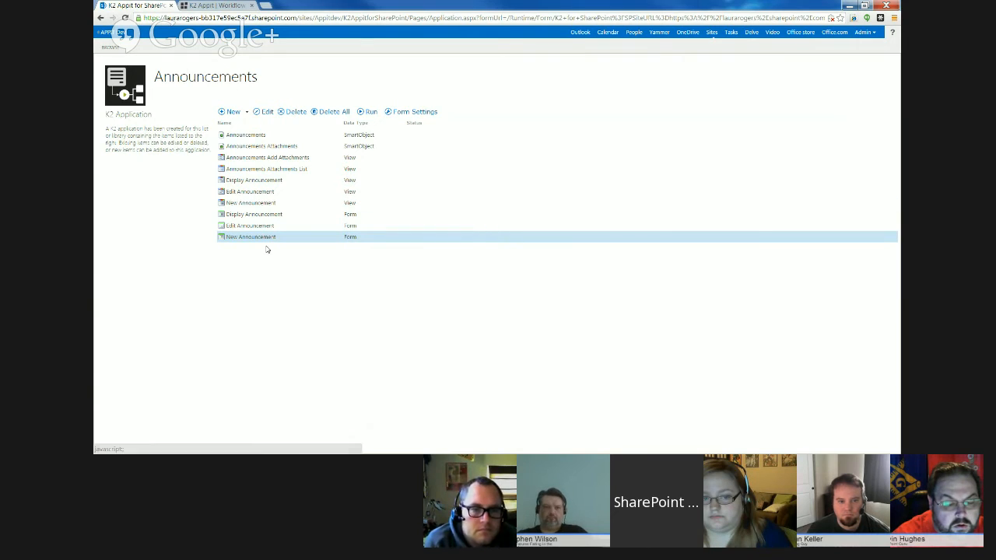
{"action": "right_click", "coordinate": [273, 237]}
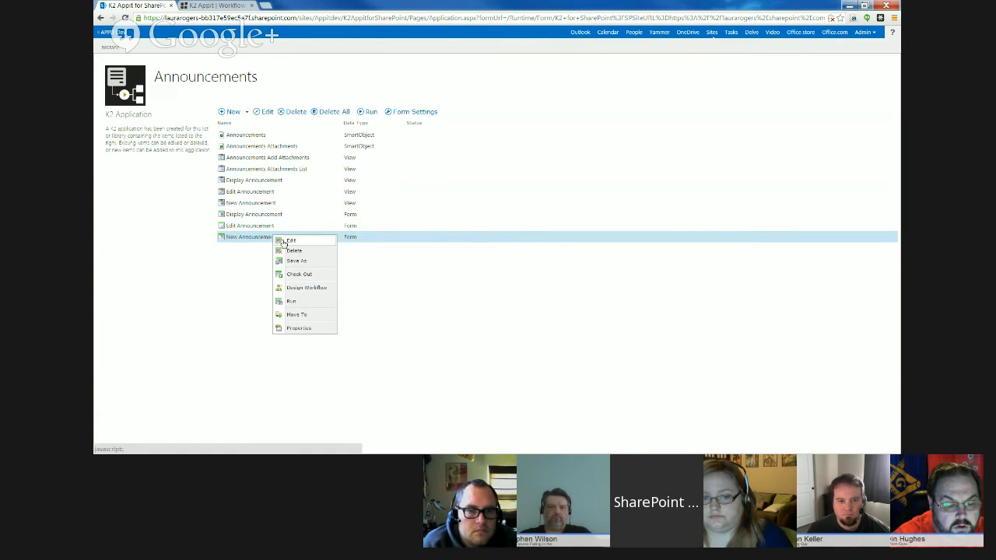
{"action": "left_click", "coordinate": [300, 274]}
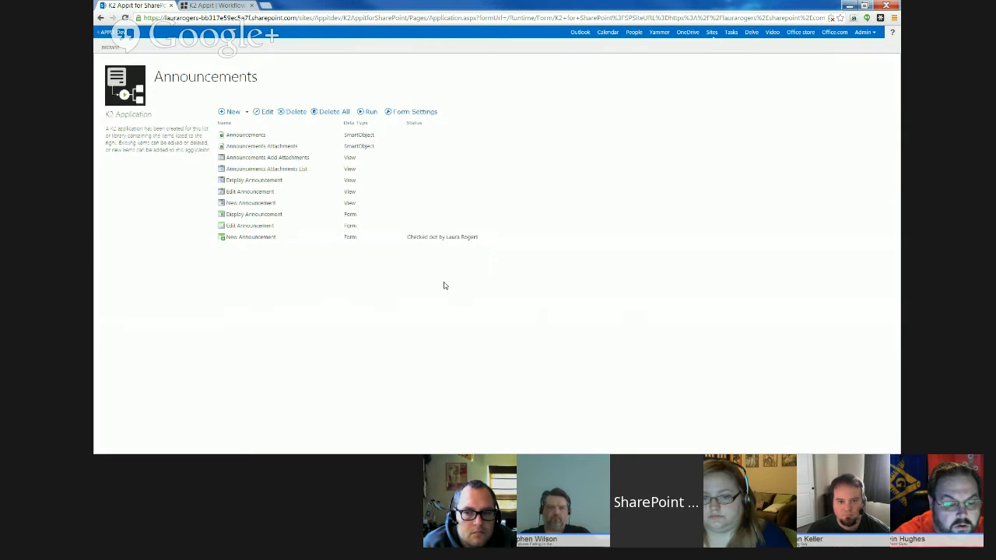
{"action": "right_click", "coordinate": [270, 238]}
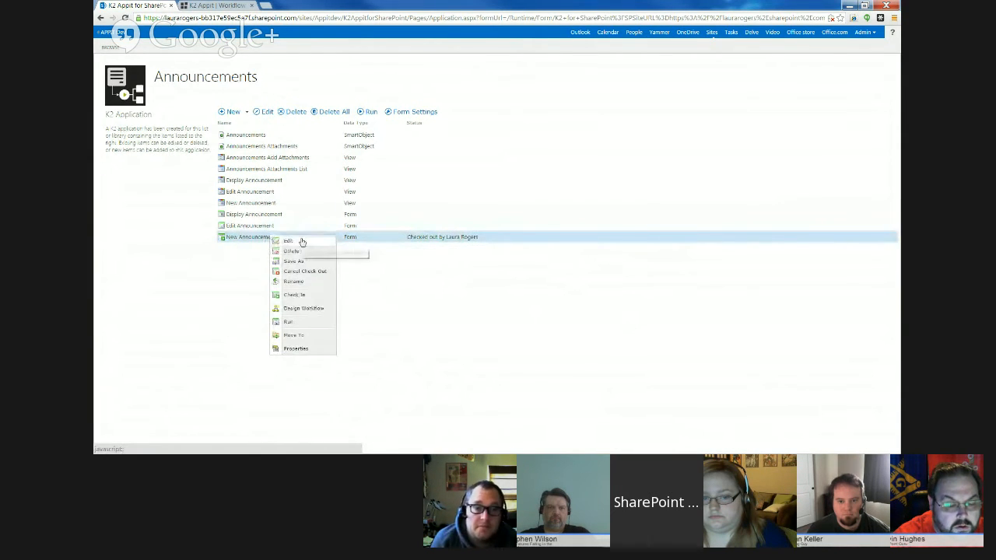
{"action": "left_click", "coordinate": [296, 244]}
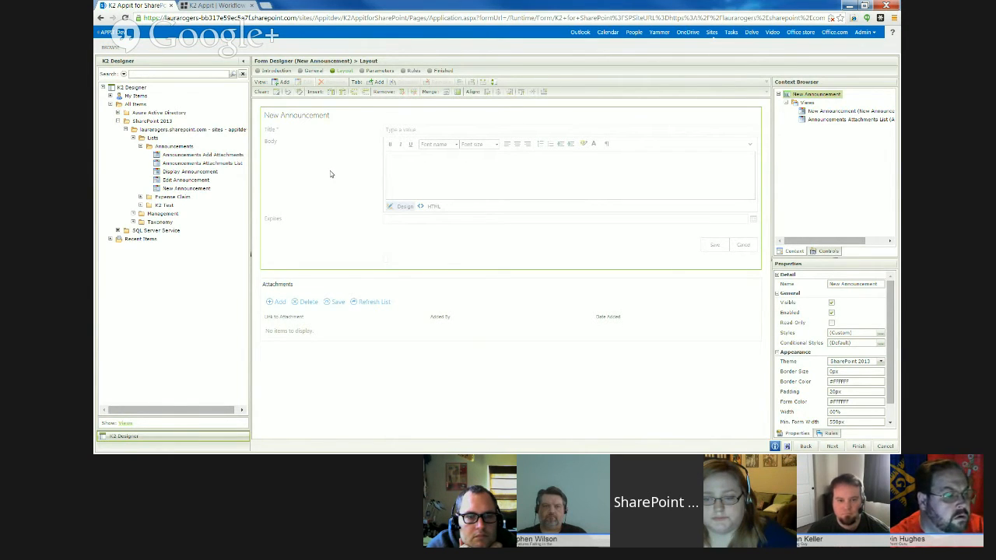
- Open the New Announcement view for editing from the form's layout
{"action": "left_click", "coordinate": [309, 135]}
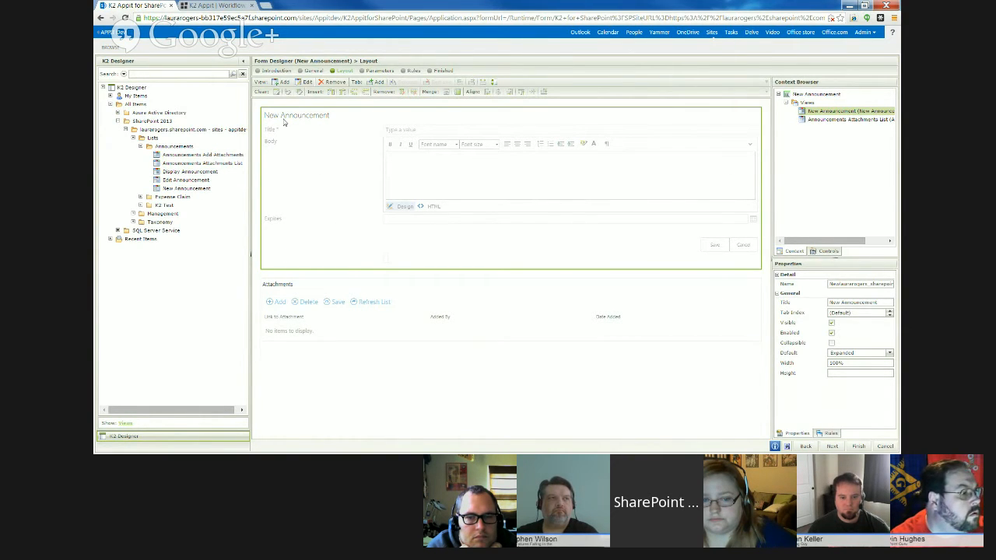
{"action": "left_click", "coordinate": [289, 285]}
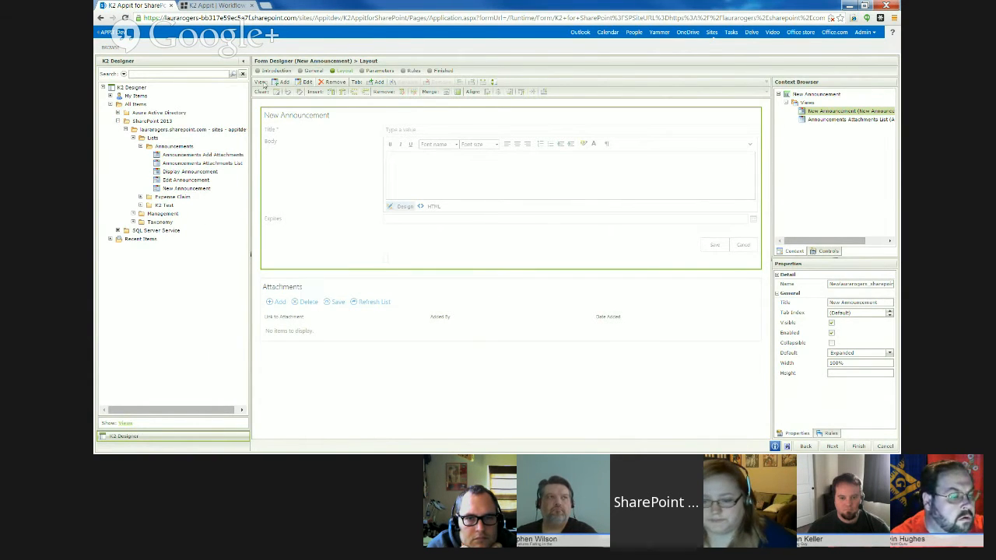
{"action": "left_click", "coordinate": [309, 82]}
{"action": "left_click", "coordinate": [536, 282]}
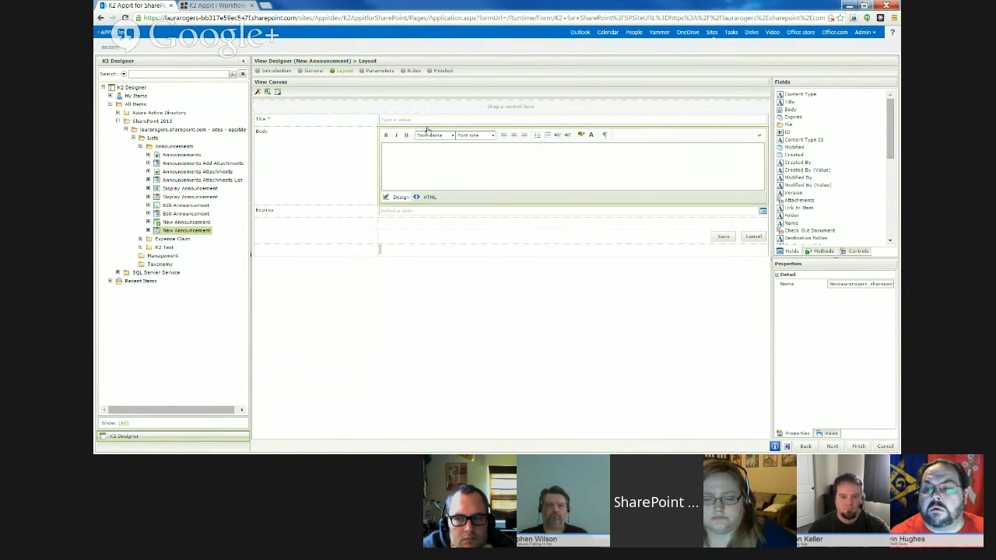
- Select the Title text box on the view canvas and check out the New Announcement view
{"action": "left_click", "coordinate": [325, 161]}
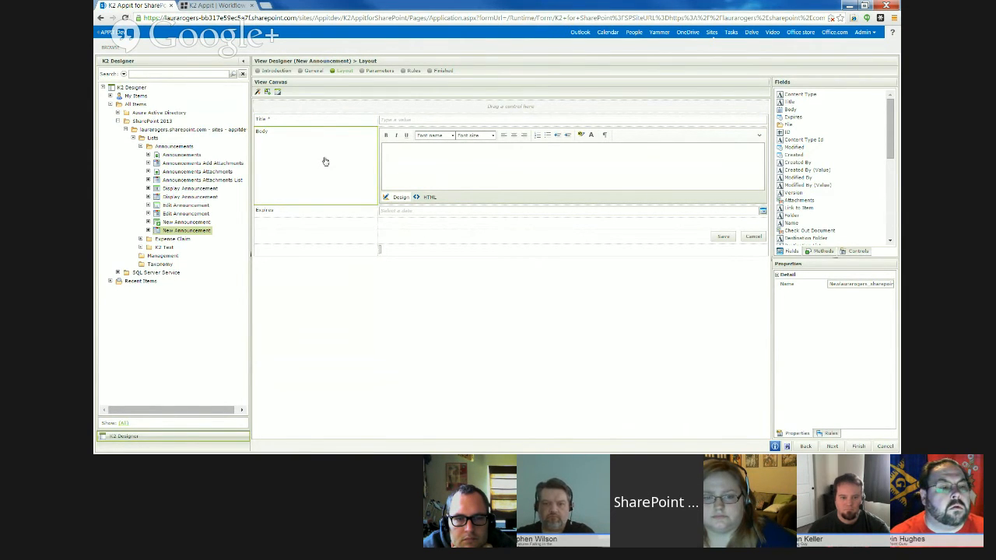
{"action": "left_click", "coordinate": [430, 123]}
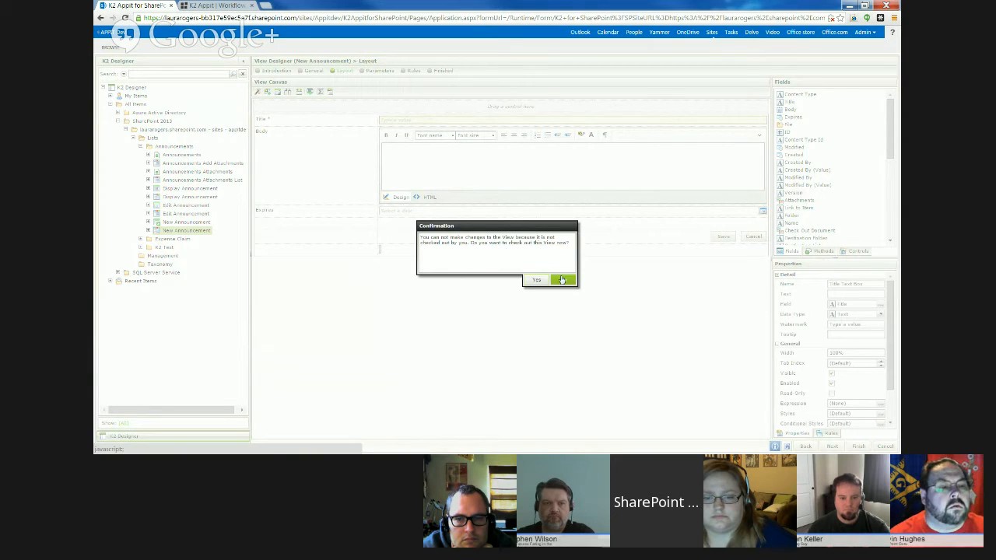
{"action": "left_click", "coordinate": [536, 281]}
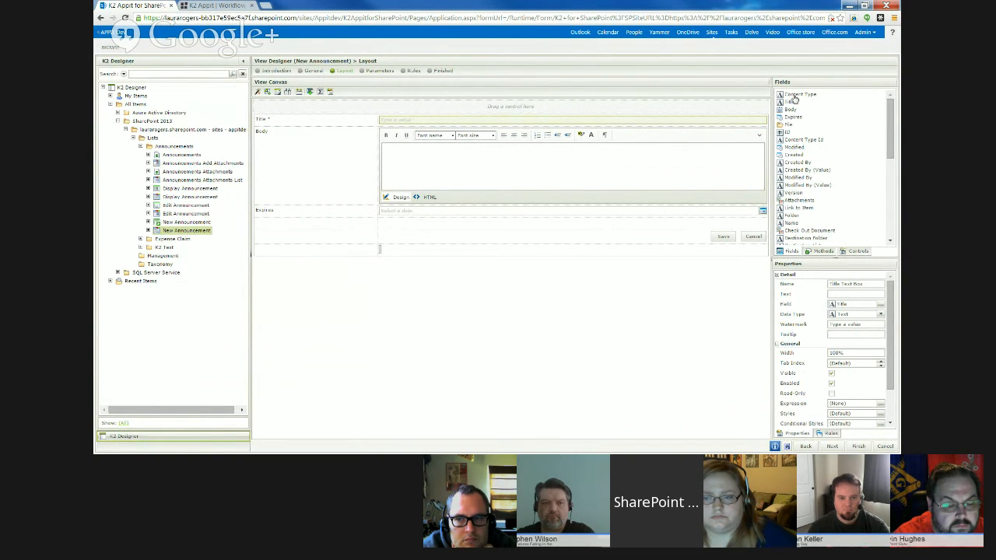
- Review the fields, methods and controls available for the New Announcement view
{"action": "mouse_move", "coordinate": [888, 116]}
{"action": "left_mouse_down"}
{"action": "mouse_move", "coordinate": [887, 178]}
{"action": "mouse_move", "coordinate": [877, 102]}
{"action": "left_mouse_up"}
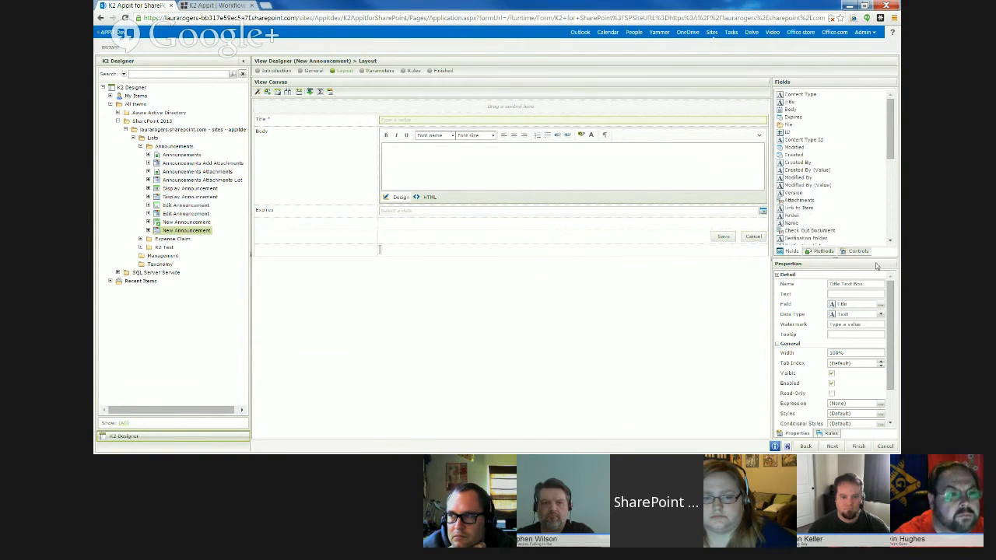
{"action": "left_click", "coordinate": [822, 256]}
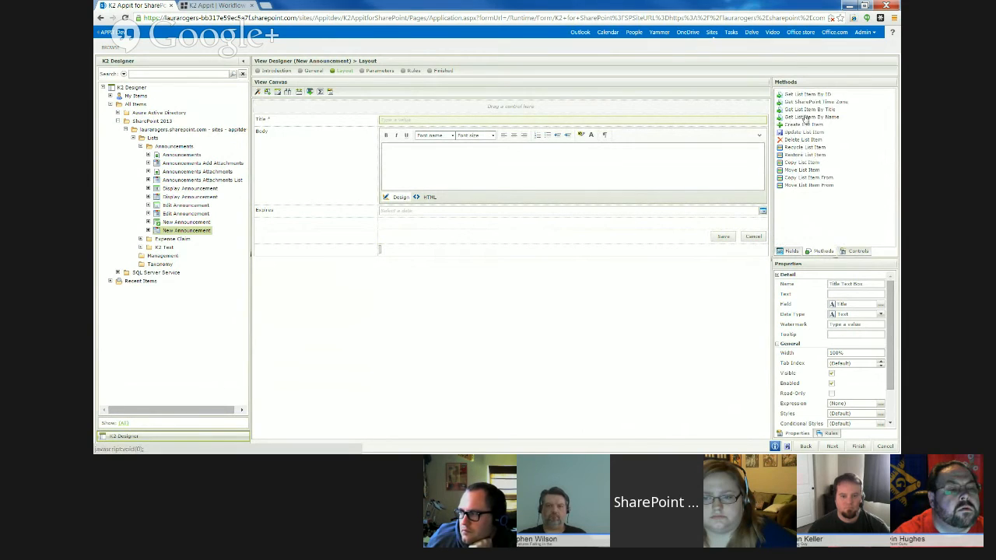
{"action": "left_click", "coordinate": [859, 252]}
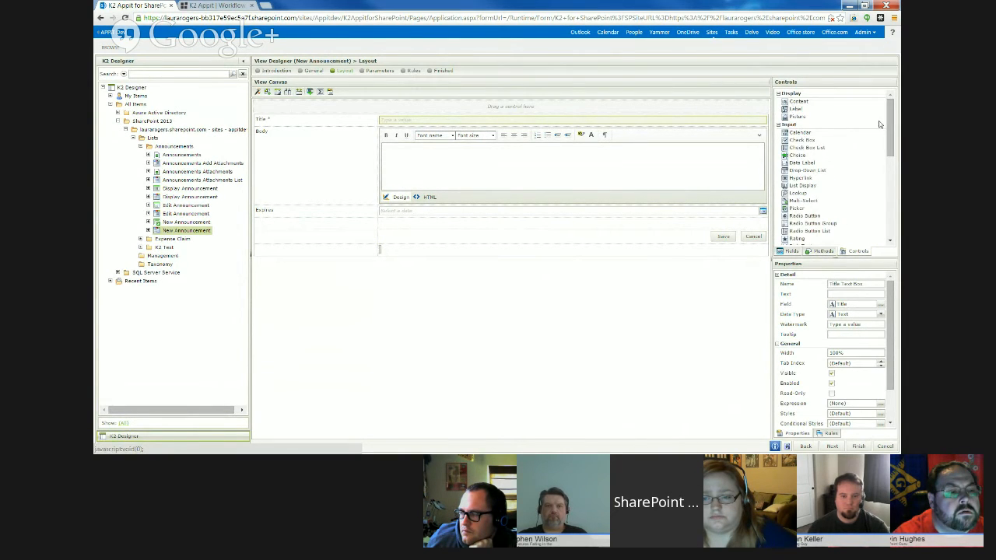
{"action": "left_click_drag", "start_coordinate": [890, 113], "coordinate": [891, 140]}
{"action": "left_click", "coordinate": [789, 252]}
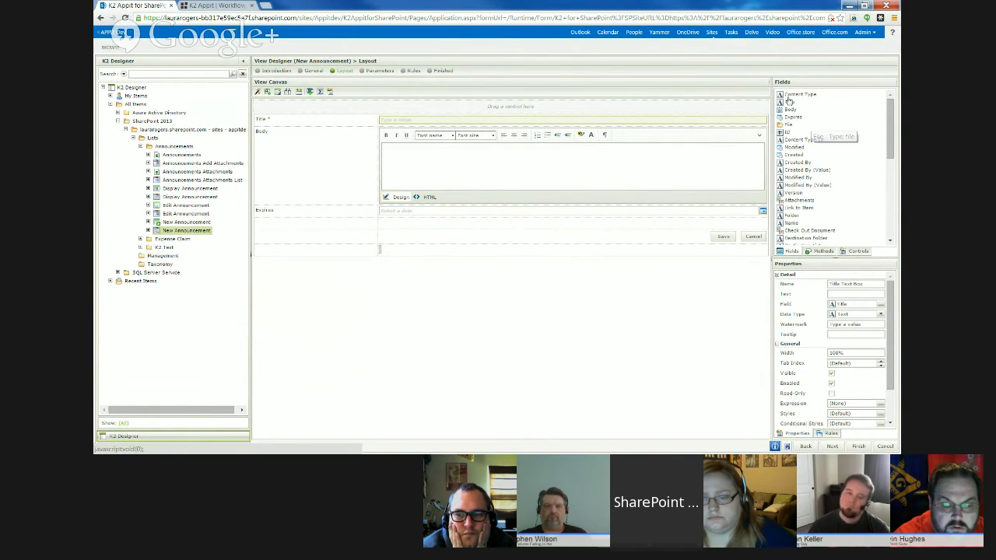
{"action": "left_click", "coordinate": [856, 251]}
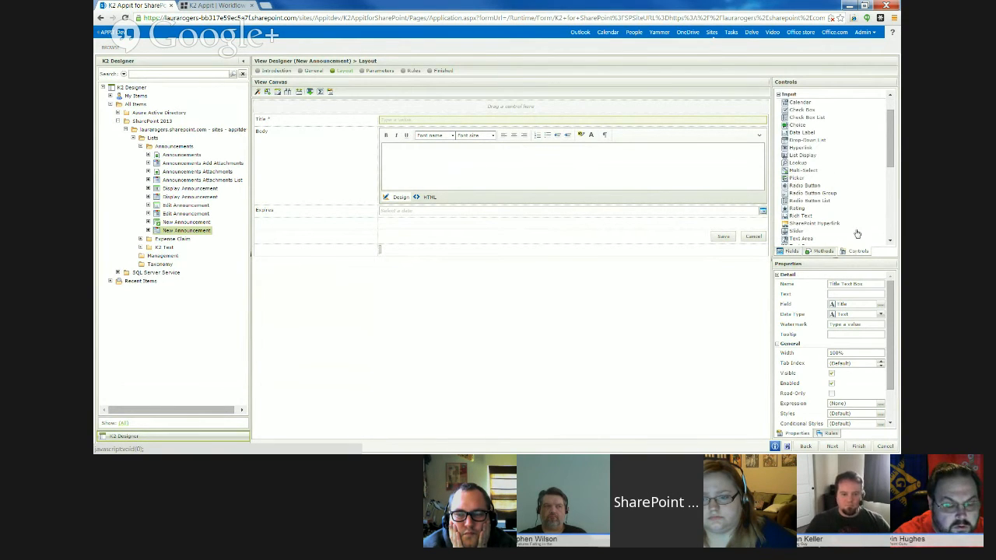
{"action": "left_click", "coordinate": [792, 252]}
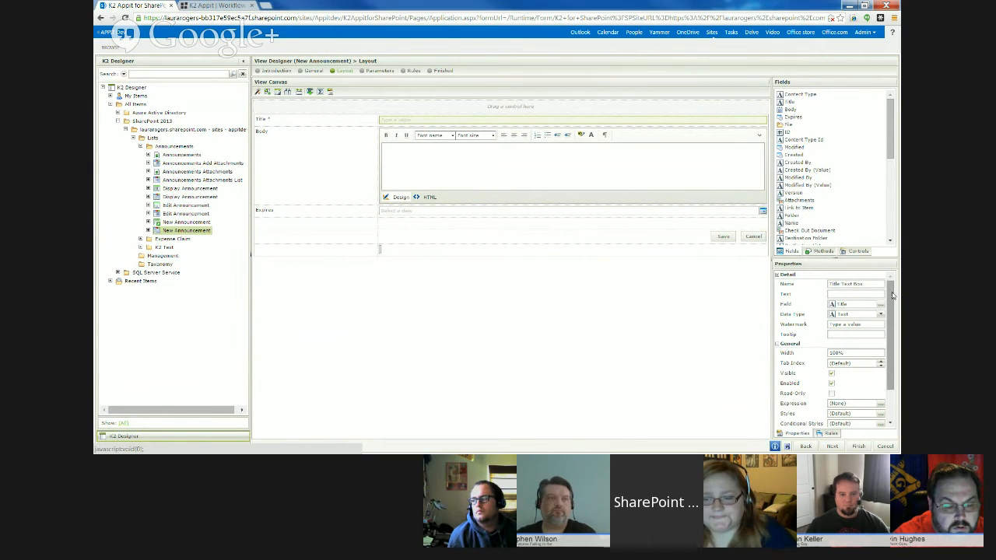
- Examine the Title text box's properties and the system values and environment fields available for its expression, without adding an expression
{"action": "scroll", "coordinate": [893, 315], "scroll_direction": "down", "scroll_amount": 1}
{"action": "scroll", "coordinate": [893, 315], "scroll_direction": "up", "scroll_amount": 2}
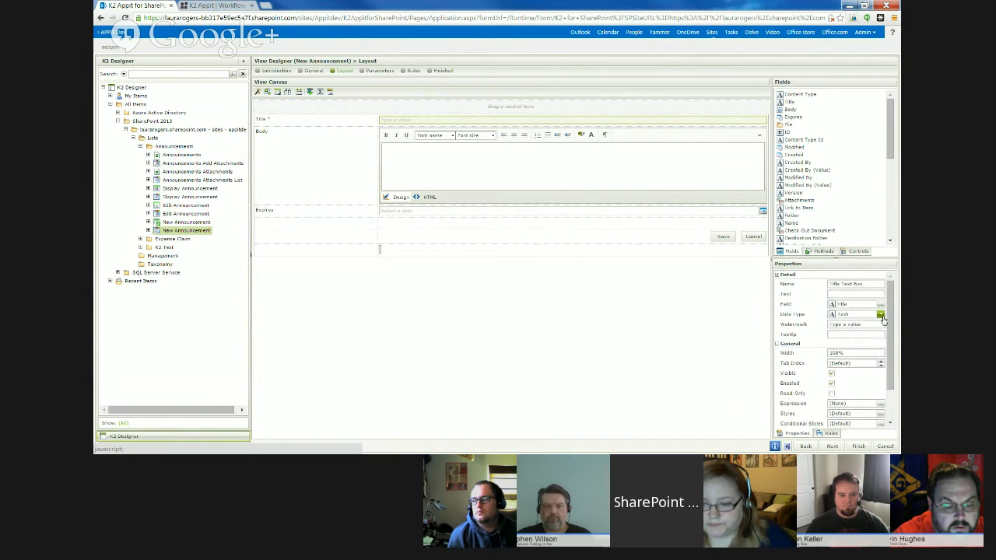
{"action": "scroll", "coordinate": [855, 335], "scroll_direction": "down", "scroll_amount": 2}
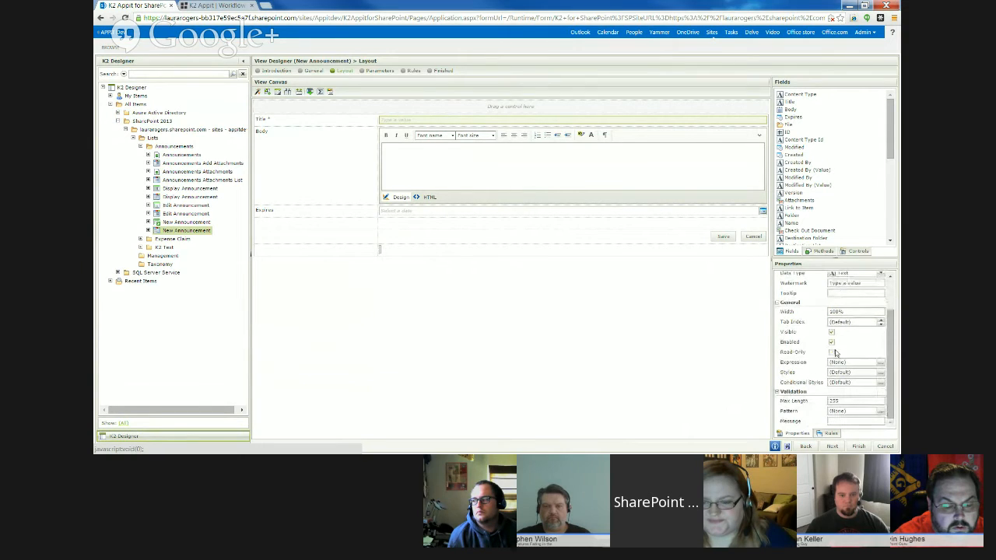
{"action": "left_click", "coordinate": [880, 363]}
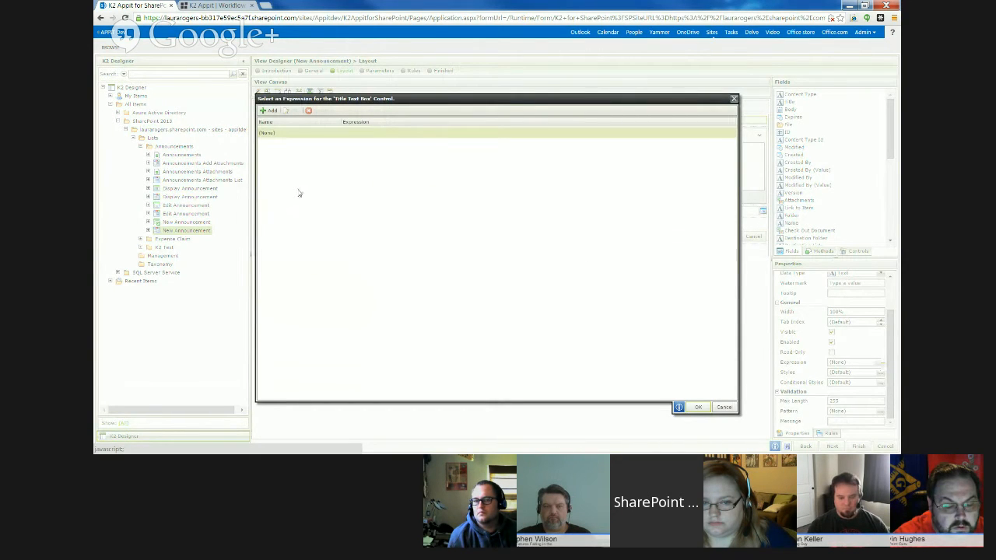
{"action": "left_click", "coordinate": [269, 111]}
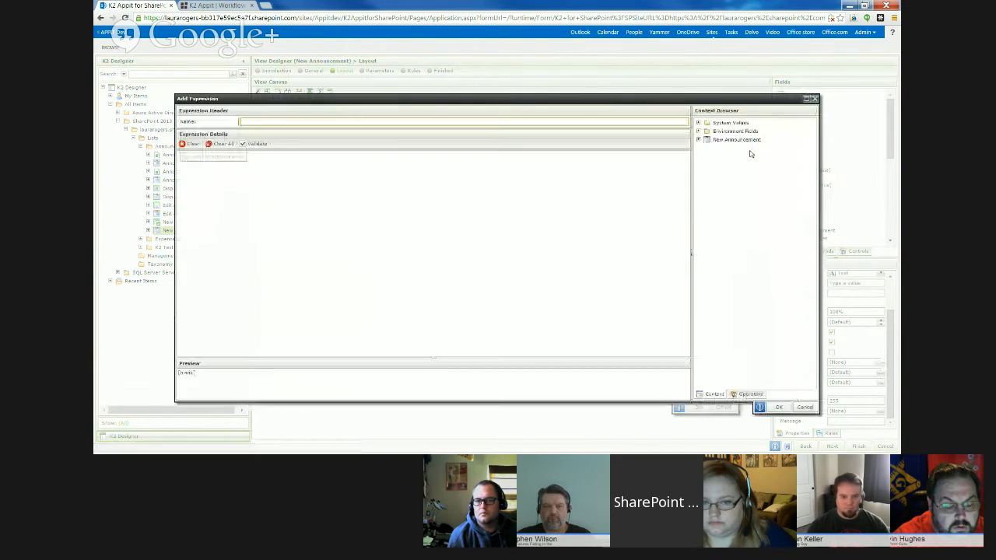
{"action": "left_click", "coordinate": [698, 123]}
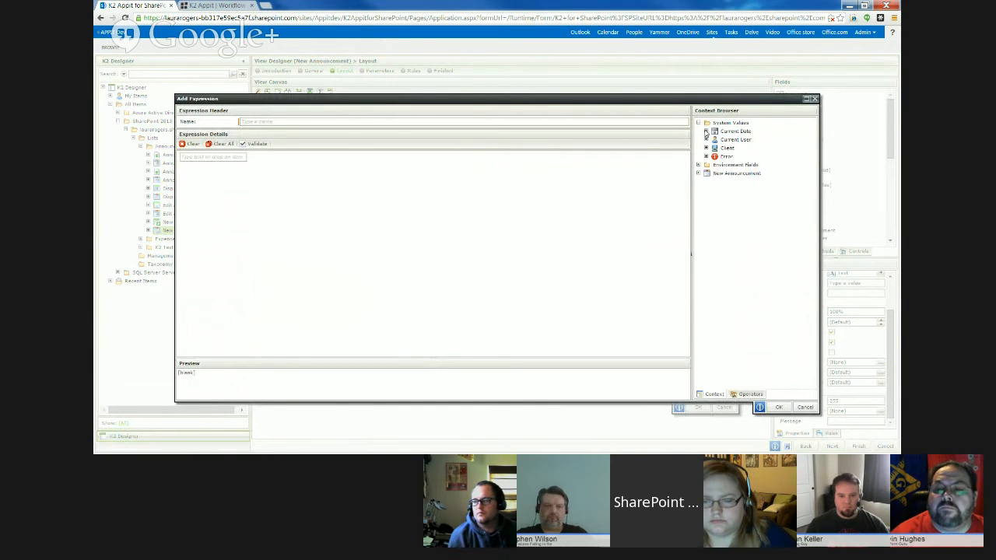
{"action": "left_click", "coordinate": [706, 131]}
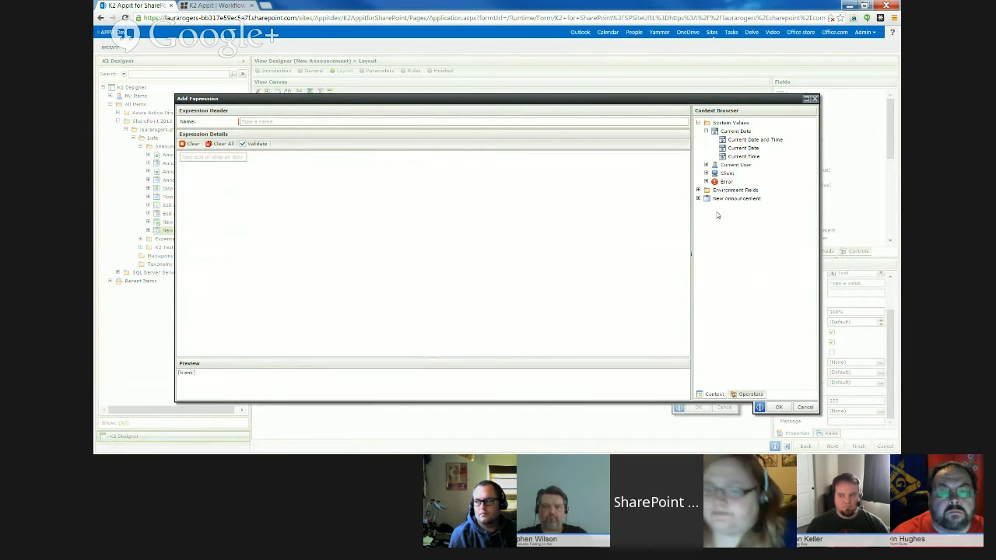
{"action": "left_click", "coordinate": [706, 173]}
{"action": "left_click", "coordinate": [699, 232]}
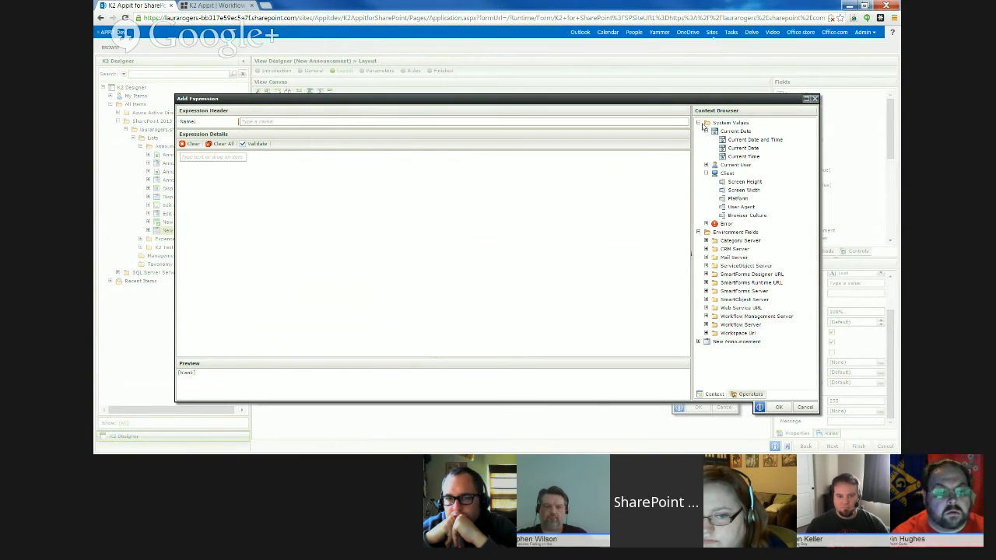
{"action": "left_click", "coordinate": [814, 99]}
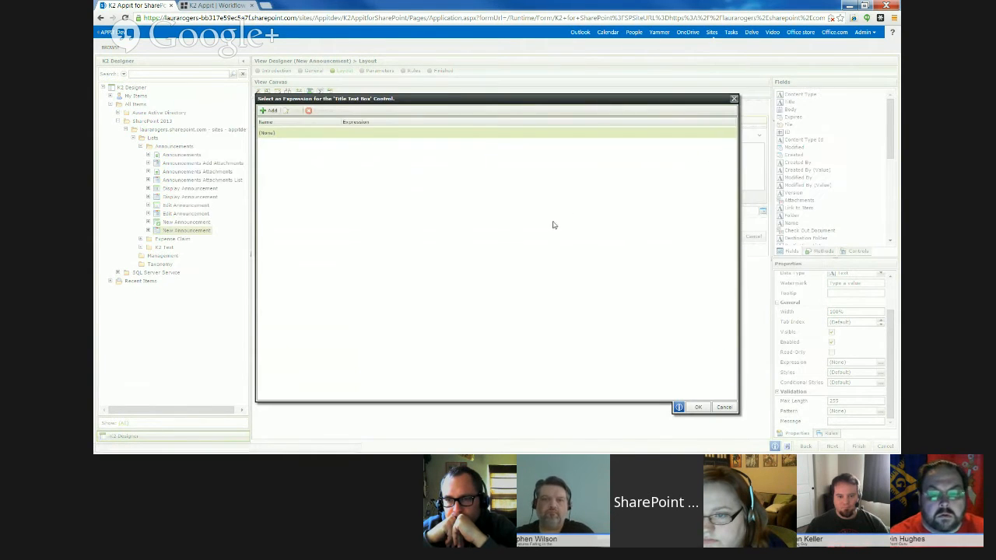
{"action": "left_click", "coordinate": [722, 408]}
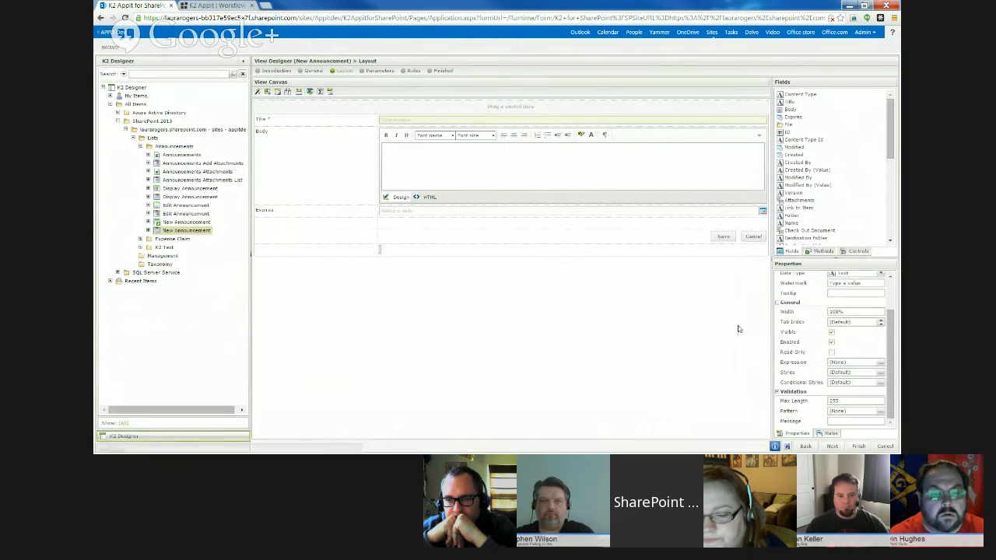
- Style the Title text box with the Bookman Old Style font family, Bold style and a red font color
{"action": "left_click", "coordinate": [880, 377]}
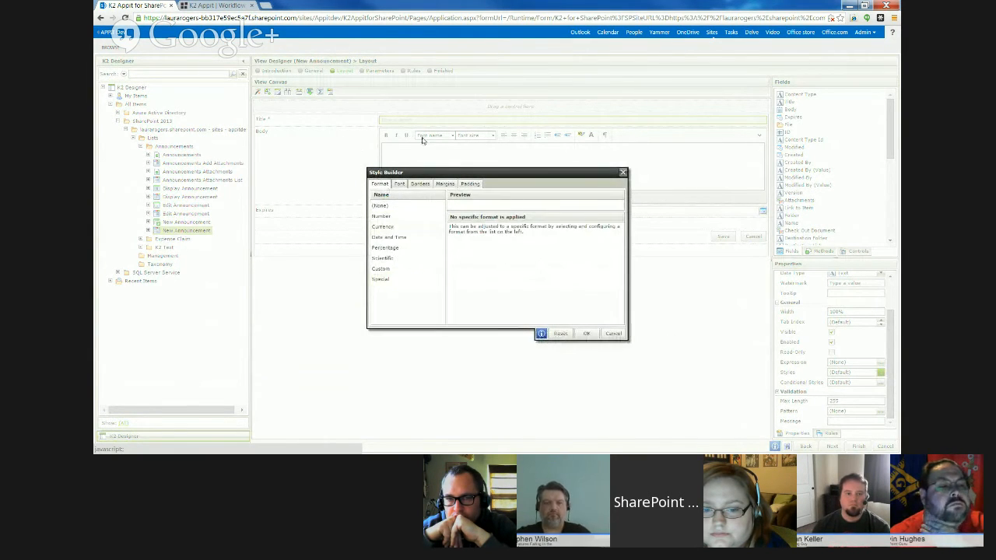
{"action": "left_click", "coordinate": [399, 185]}
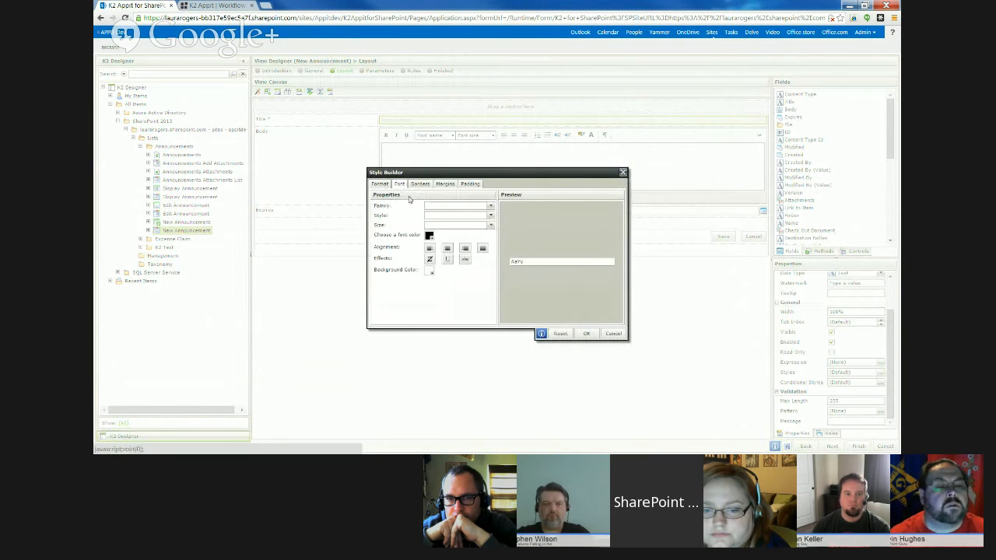
{"action": "left_click", "coordinate": [490, 207]}
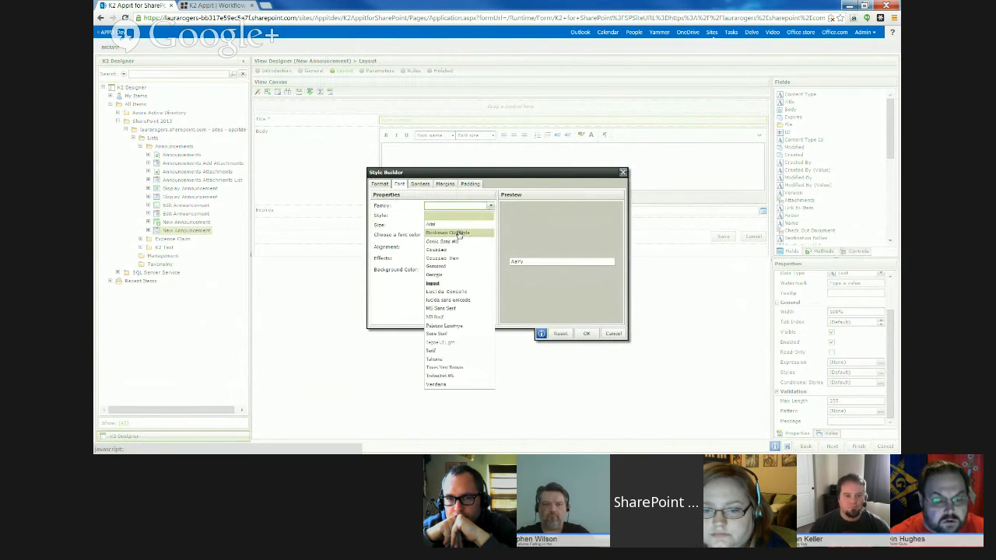
{"action": "left_click", "coordinate": [489, 218]}
{"action": "left_click", "coordinate": [490, 216]}
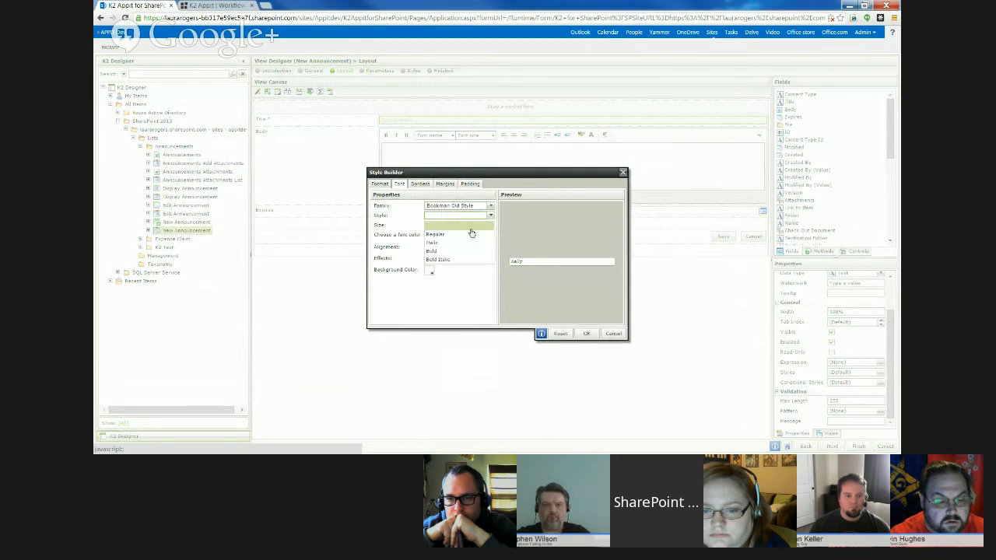
{"action": "left_click", "coordinate": [471, 250]}
{"action": "left_click", "coordinate": [429, 237]}
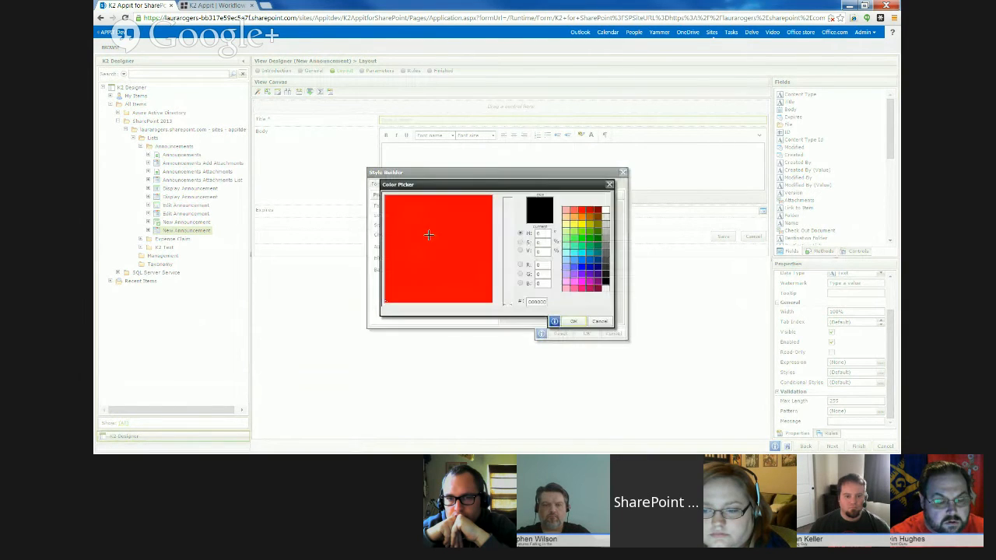
{"action": "left_click", "coordinate": [486, 212]}
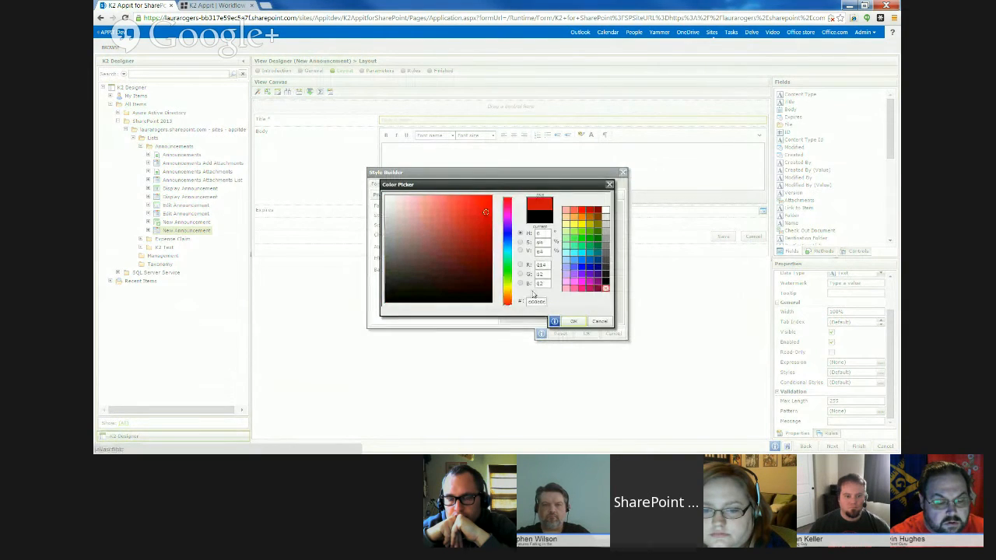
{"action": "left_click", "coordinate": [571, 322]}
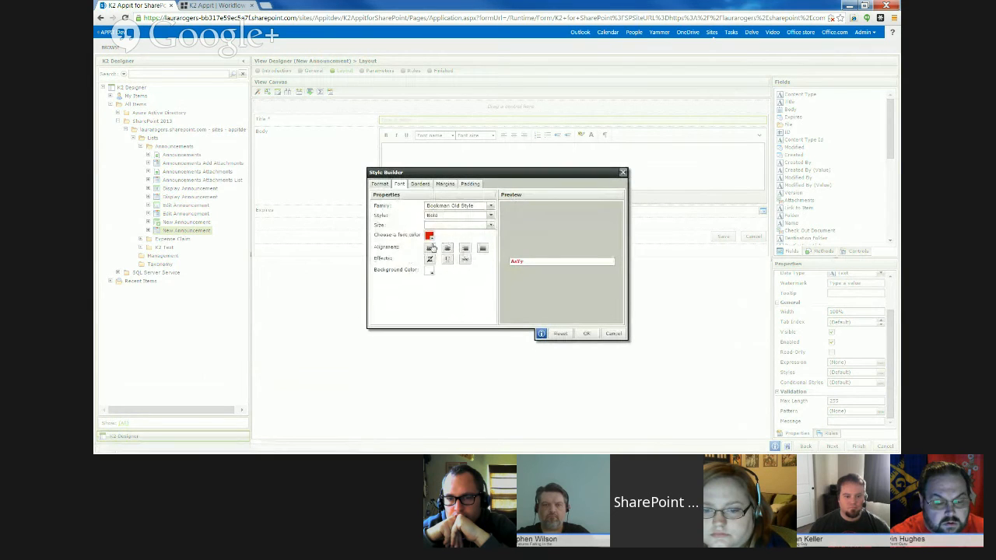
{"action": "left_click", "coordinate": [583, 334]}
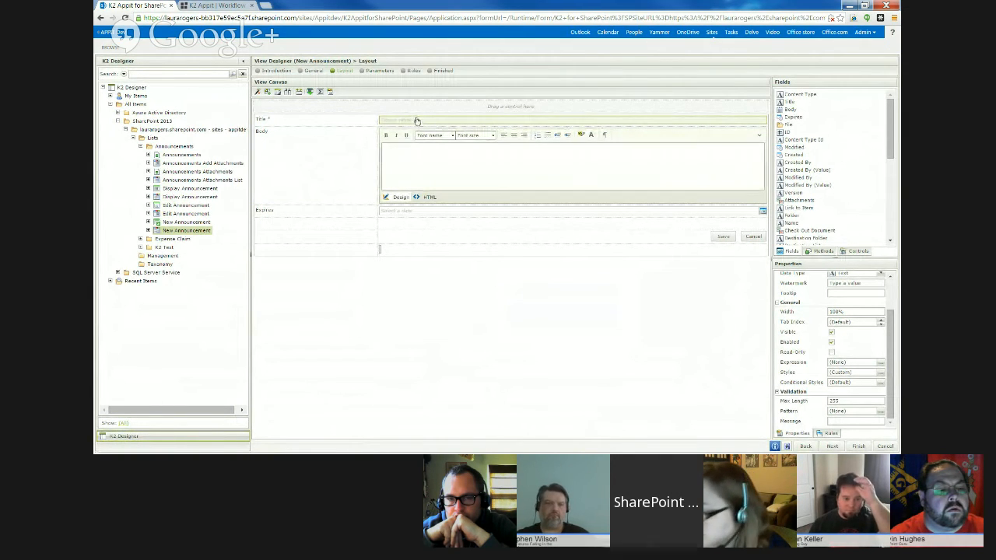
- Examine the validation patterns offered for the Title text box, including Phone Number, without applying one, and display its rules
{"action": "left_click", "coordinate": [879, 414]}
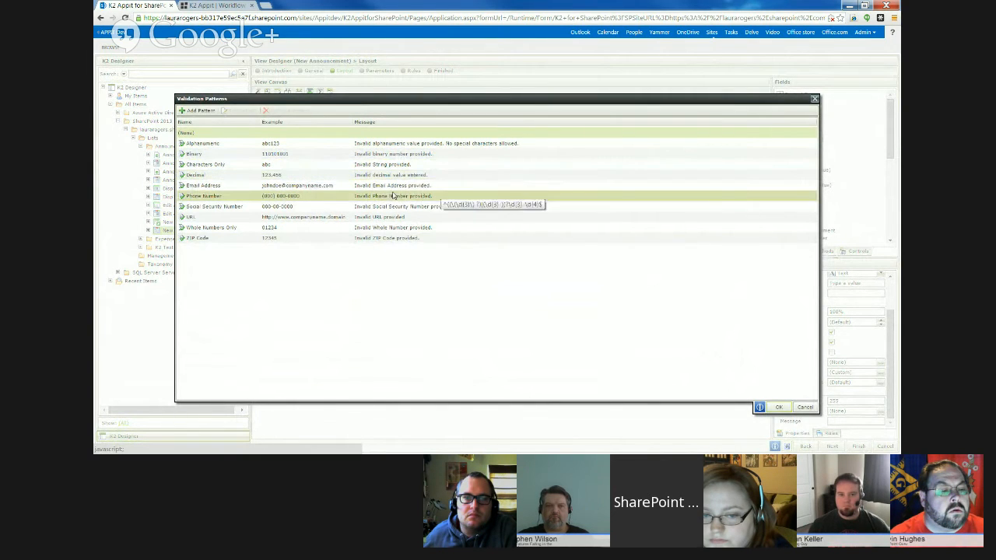
{"action": "left_click", "coordinate": [316, 196]}
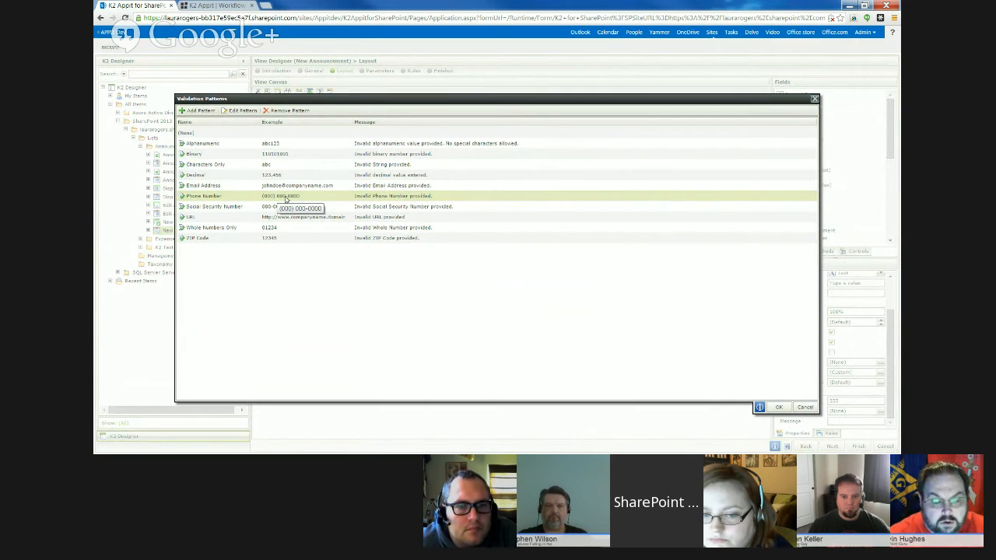
{"action": "left_click", "coordinate": [814, 99]}
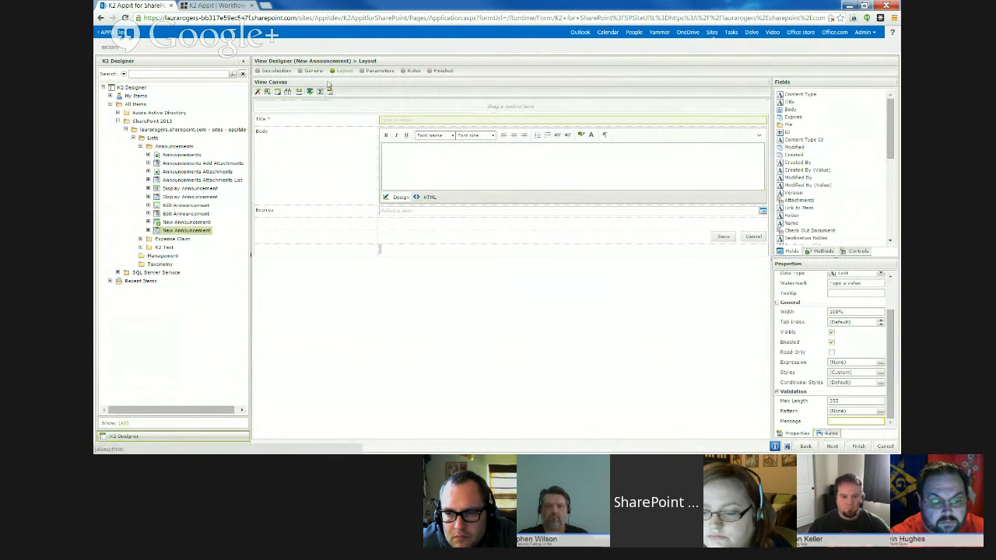
{"action": "left_click", "coordinate": [830, 434]}
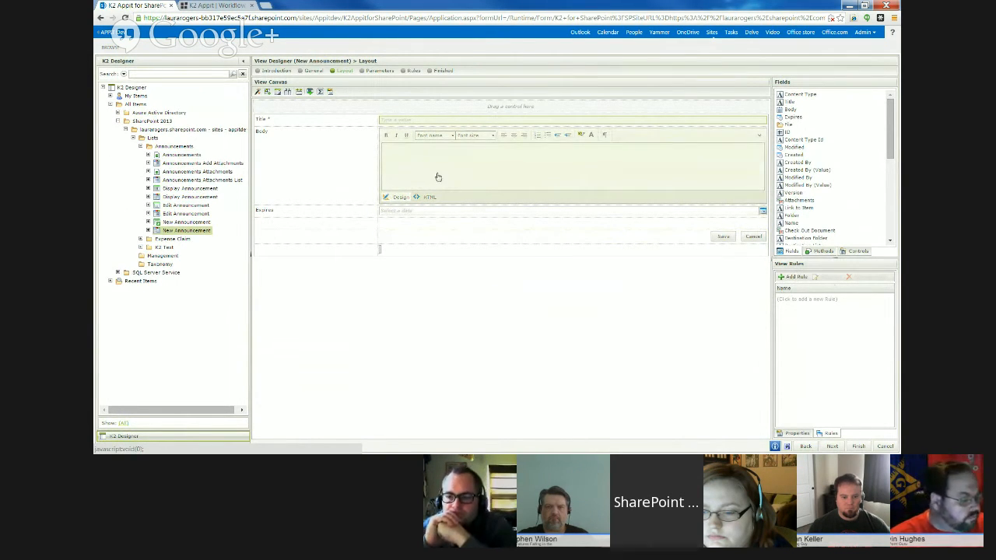
- Select the empty last row's label cell and examine the Create Layout Table Only option without creating a table
{"action": "left_click", "coordinate": [301, 122]}
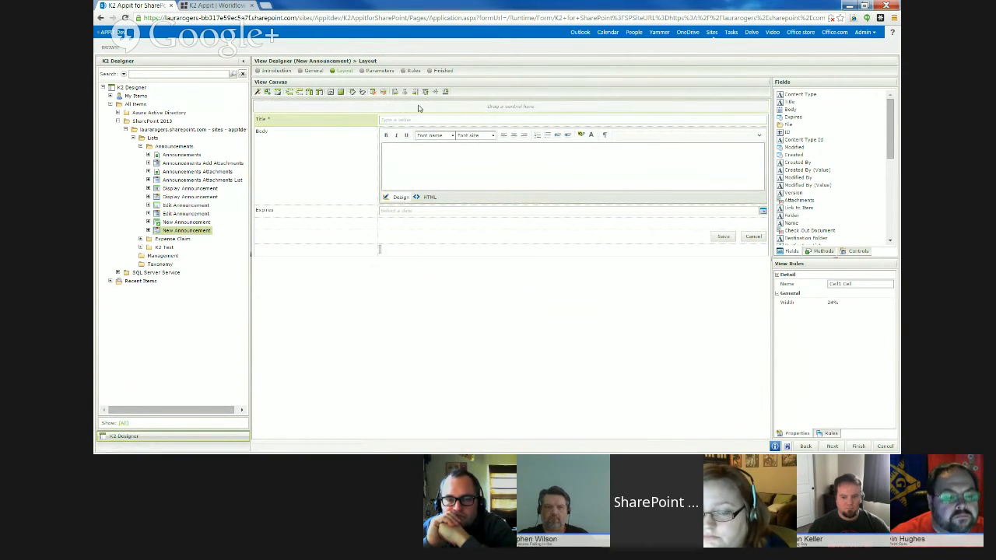
{"action": "left_click", "coordinate": [410, 250]}
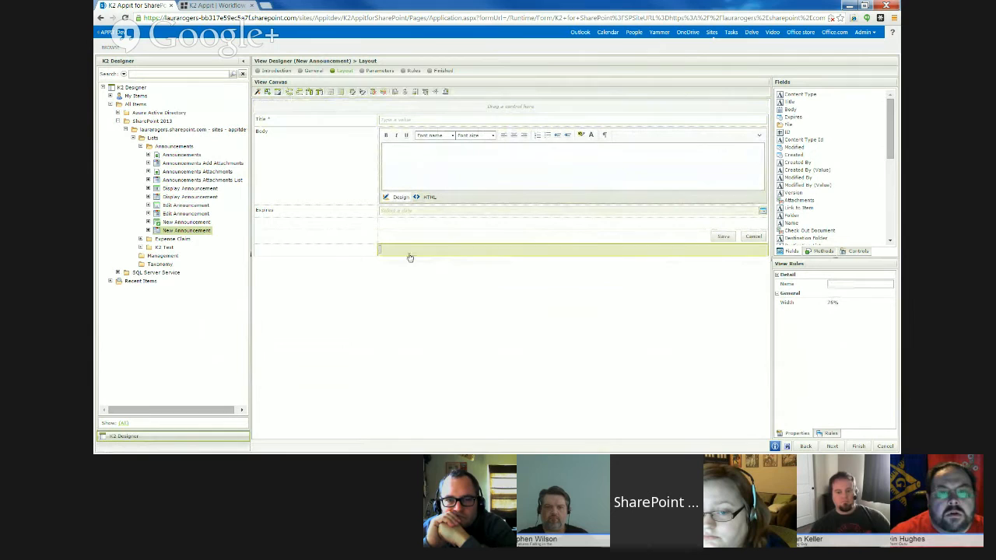
{"action": "left_click", "coordinate": [353, 253]}
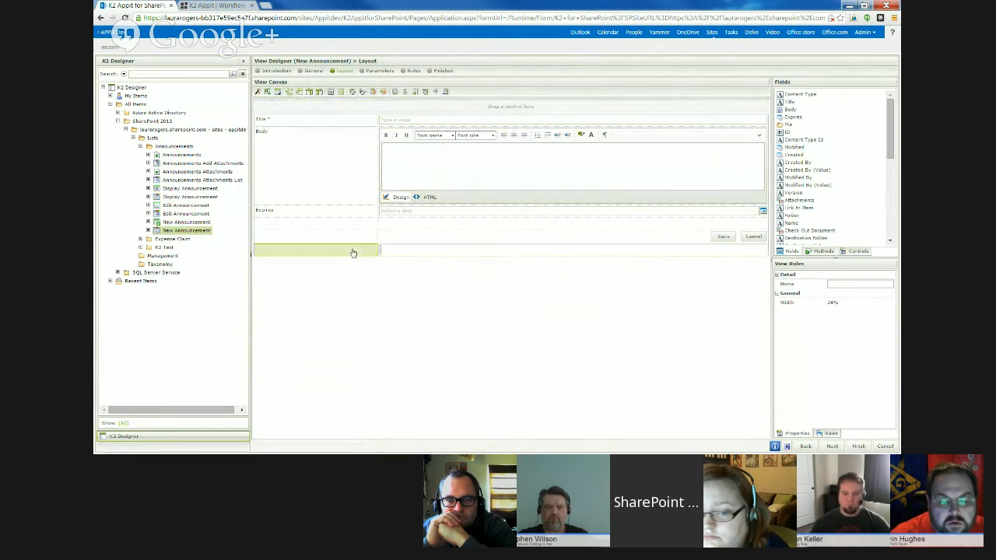
{"action": "left_click", "coordinate": [266, 92]}
{"action": "left_click", "coordinate": [557, 273]}
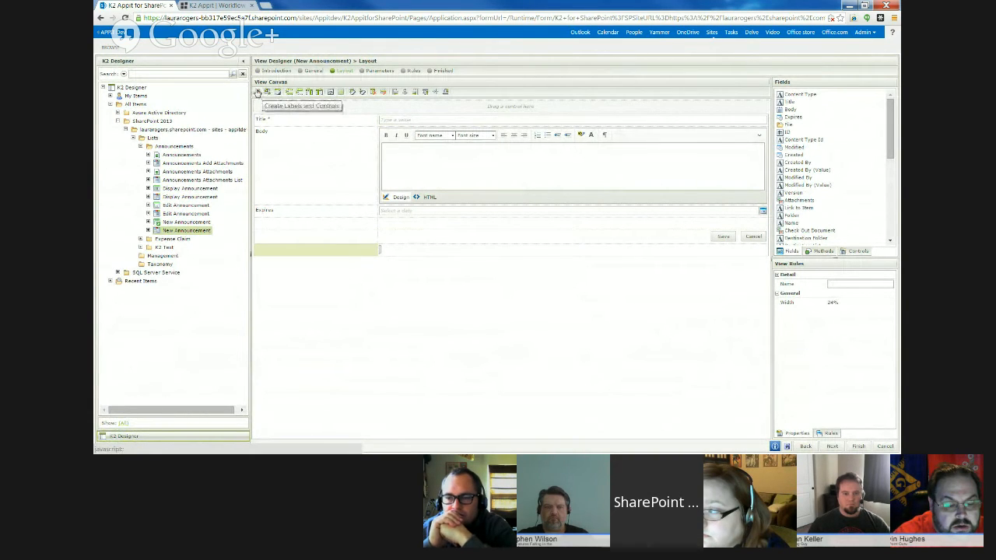
- Review the field, label and button options for Create Labels and Controls, without creating any
{"action": "left_click", "coordinate": [258, 93]}
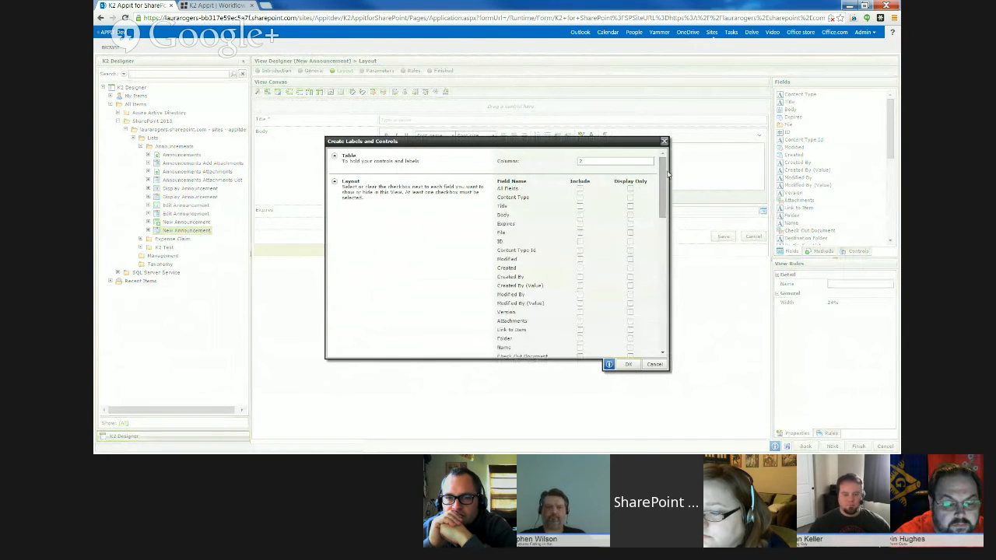
{"action": "left_click_drag", "start_coordinate": [663, 172], "coordinate": [640, 324]}
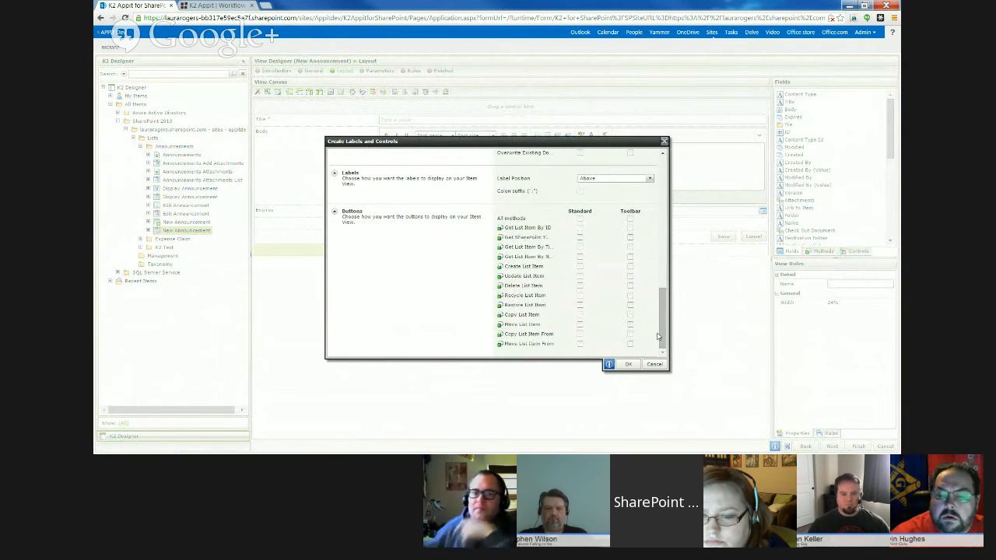
{"action": "scroll", "coordinate": [662, 291], "scroll_direction": "up", "scroll_amount": 3}
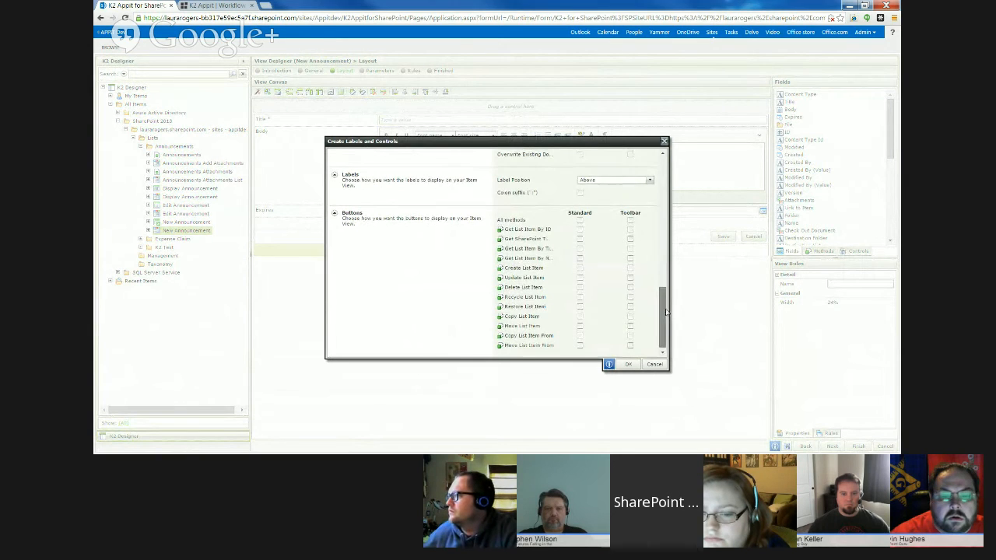
{"action": "left_click_drag", "start_coordinate": [663, 292], "coordinate": [665, 320]}
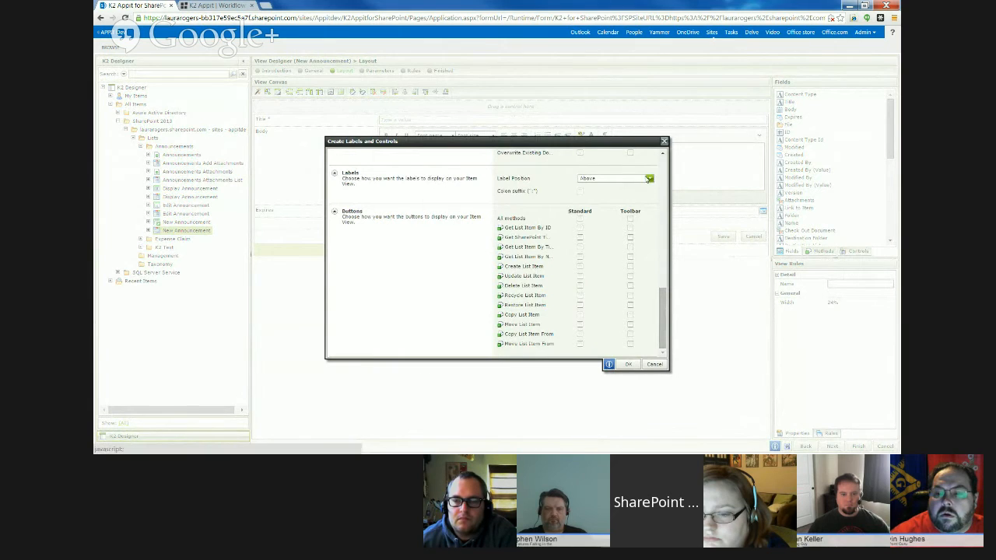
{"action": "left_click", "coordinate": [655, 364]}
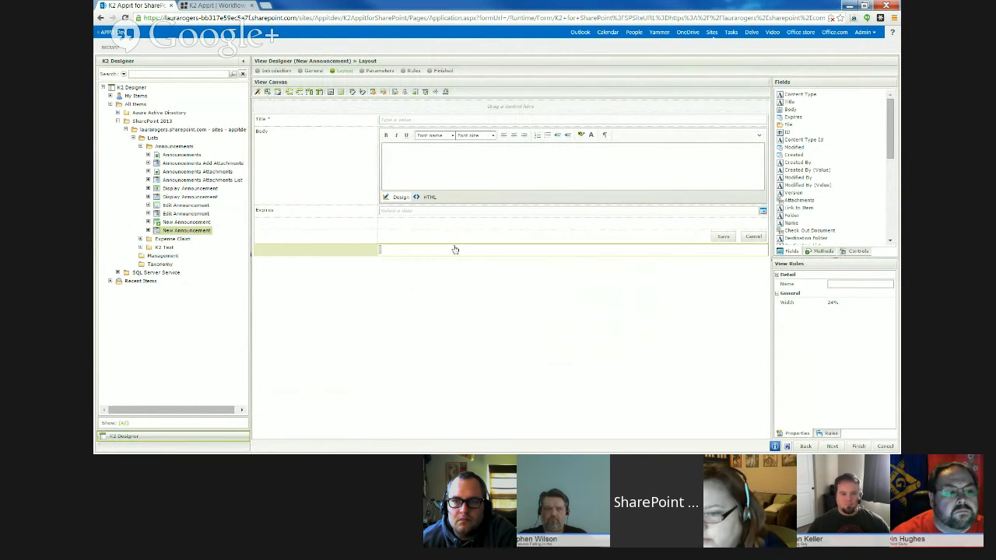
- Examine the rule templates and control events available for the Title text box, discarding the new rule
{"action": "left_click", "coordinate": [468, 123]}
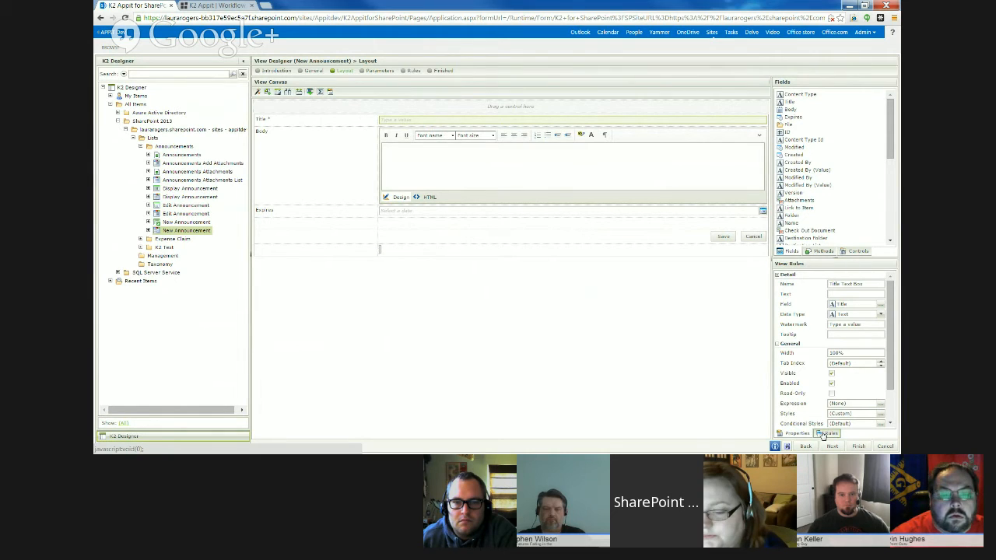
{"action": "left_click", "coordinate": [826, 433]}
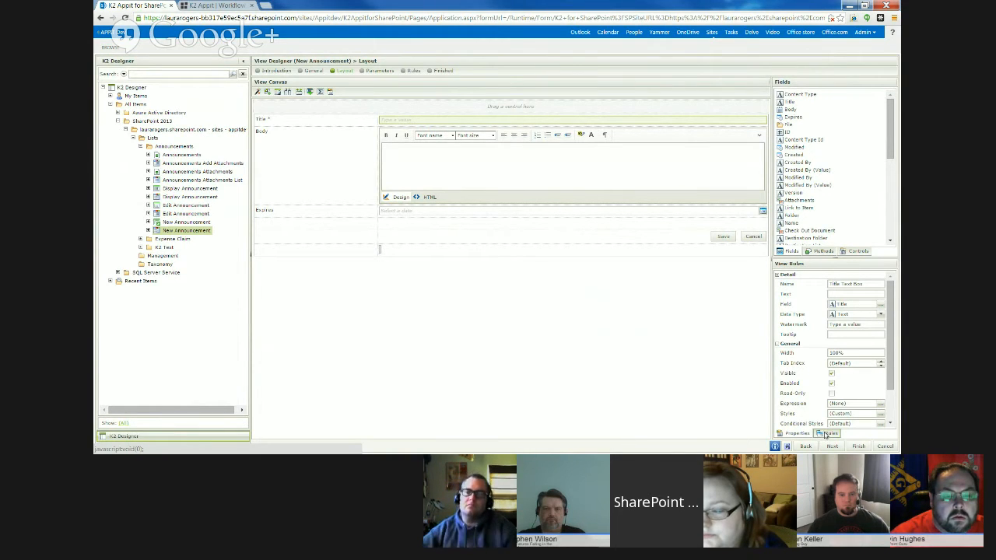
{"action": "left_click", "coordinate": [794, 277]}
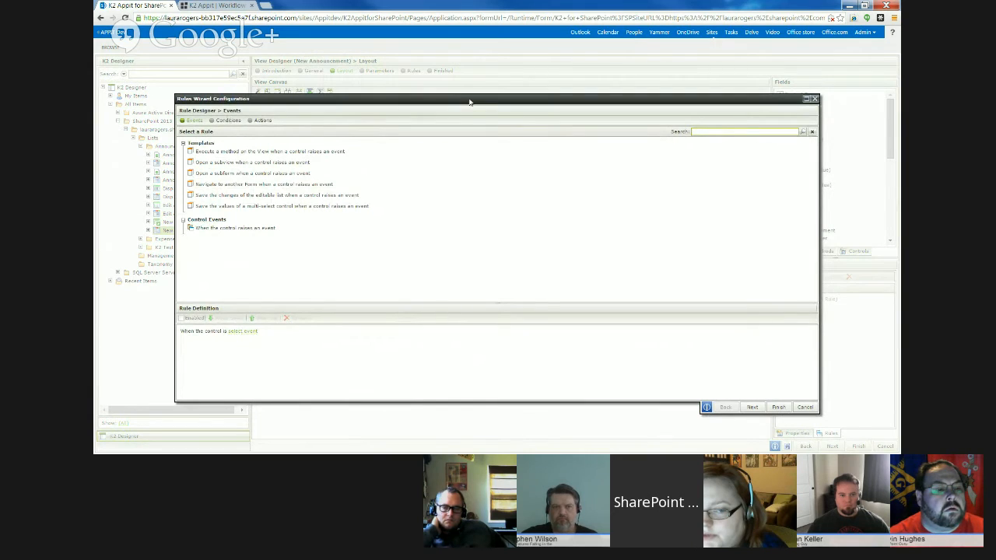
{"action": "left_click", "coordinate": [813, 98]}
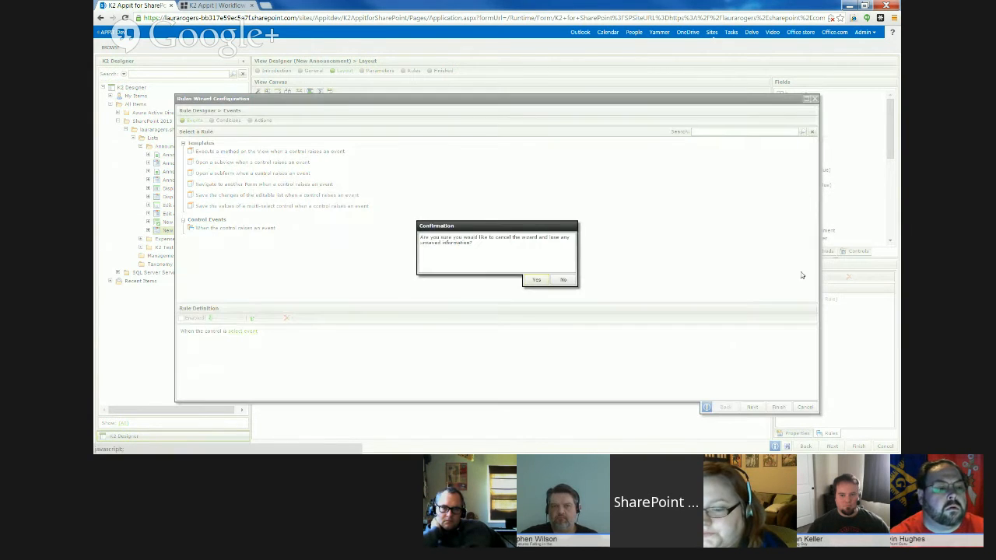
{"action": "left_click", "coordinate": [536, 285]}
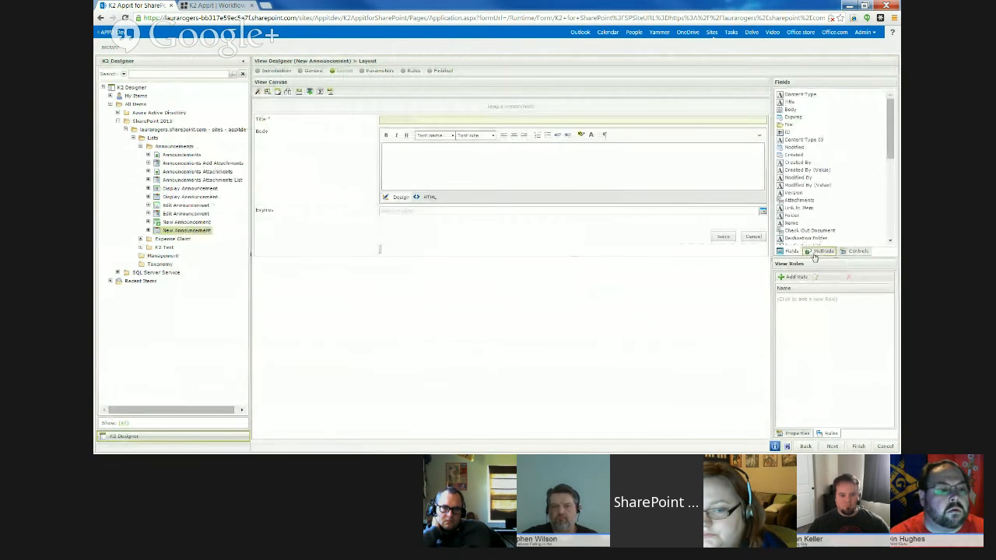
- Place the Create List Item method as a button in the empty last row and display its rules
{"action": "left_click", "coordinate": [819, 250]}
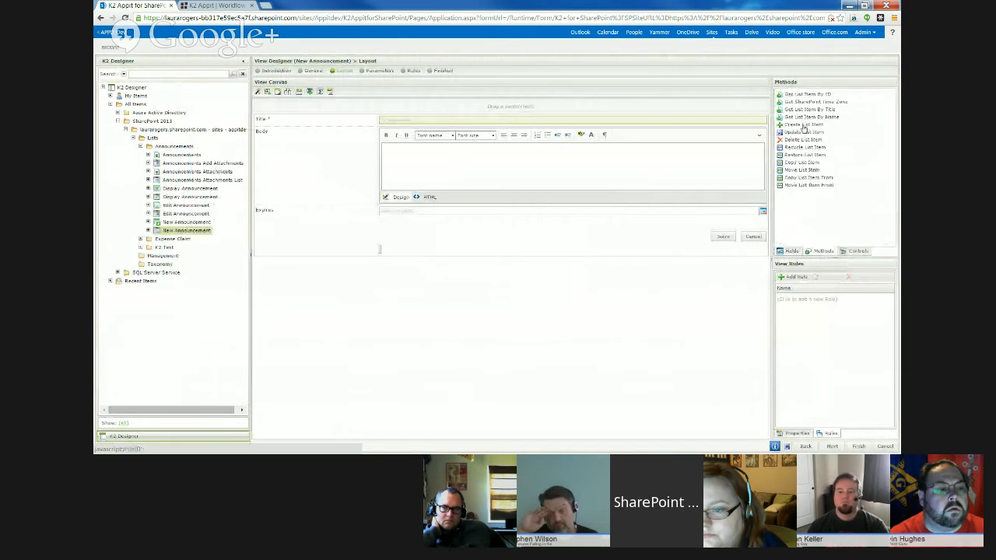
{"action": "left_click_drag", "start_coordinate": [804, 126], "coordinate": [569, 251]}
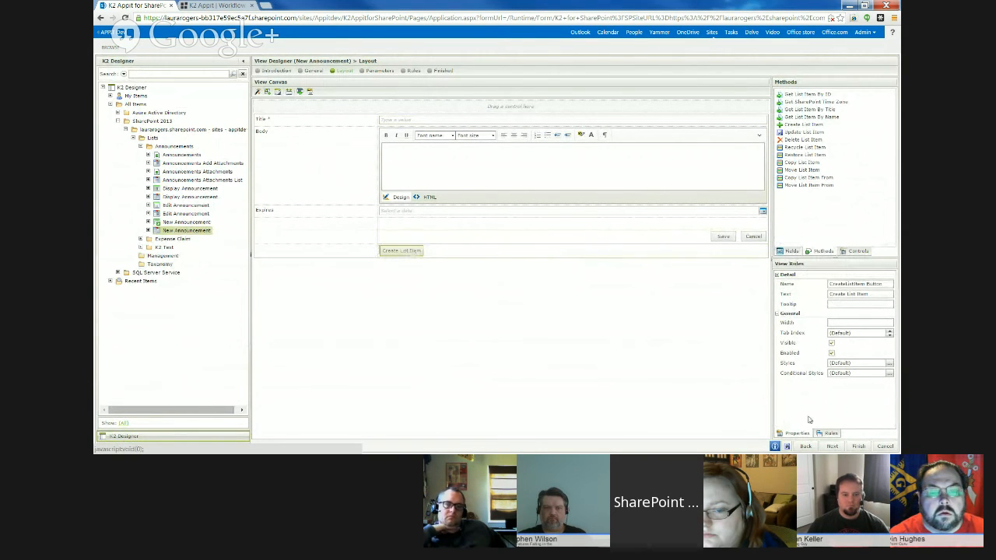
{"action": "left_click", "coordinate": [832, 434]}
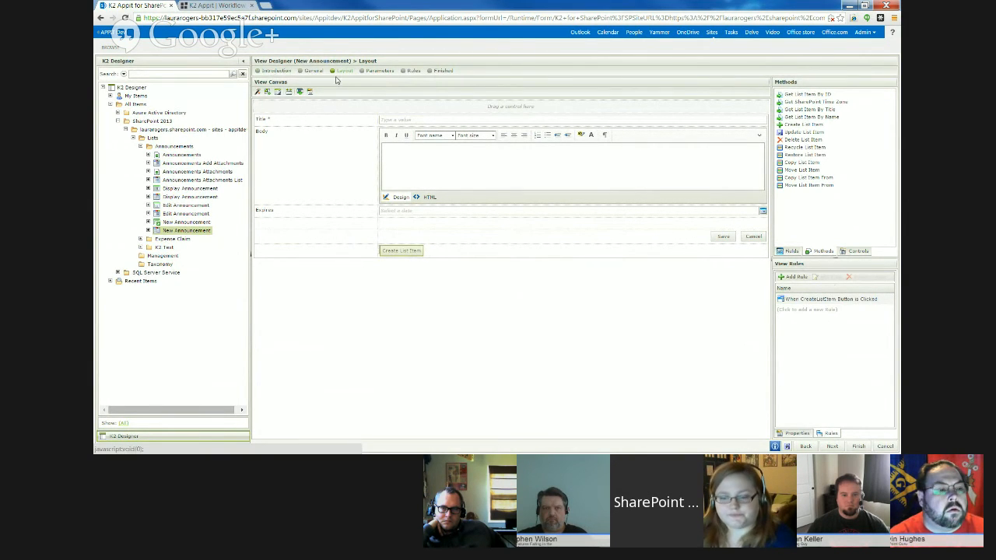
- Review the New Announcement view's introduction, general settings, layout, parameters and rules, including the Save button's rule
{"action": "left_click", "coordinate": [276, 70]}
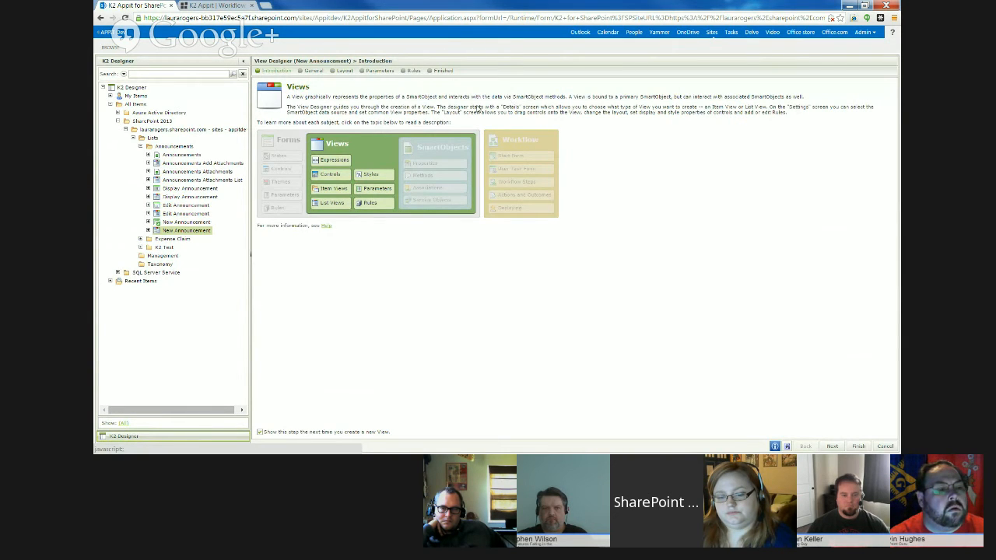
{"action": "left_click", "coordinate": [312, 71]}
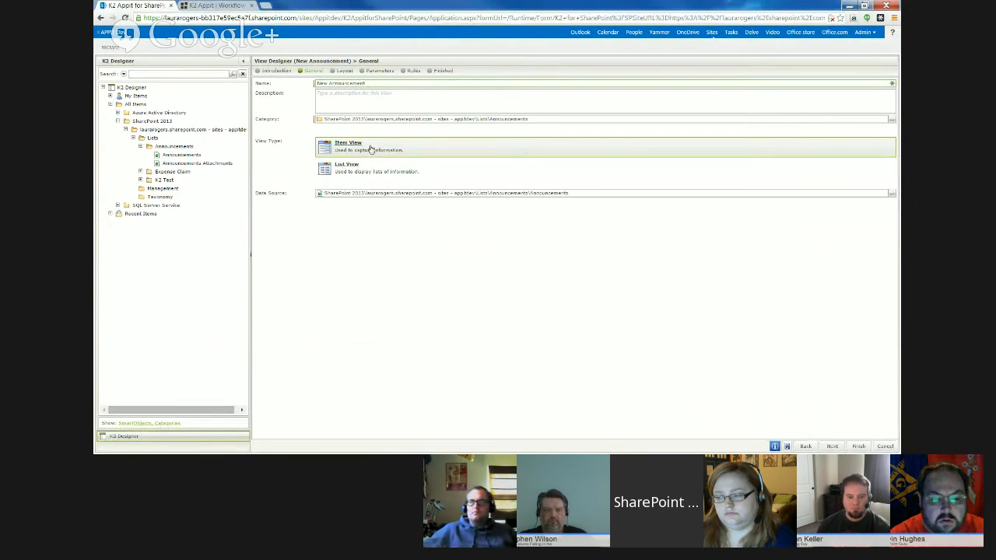
{"action": "left_click", "coordinate": [344, 70]}
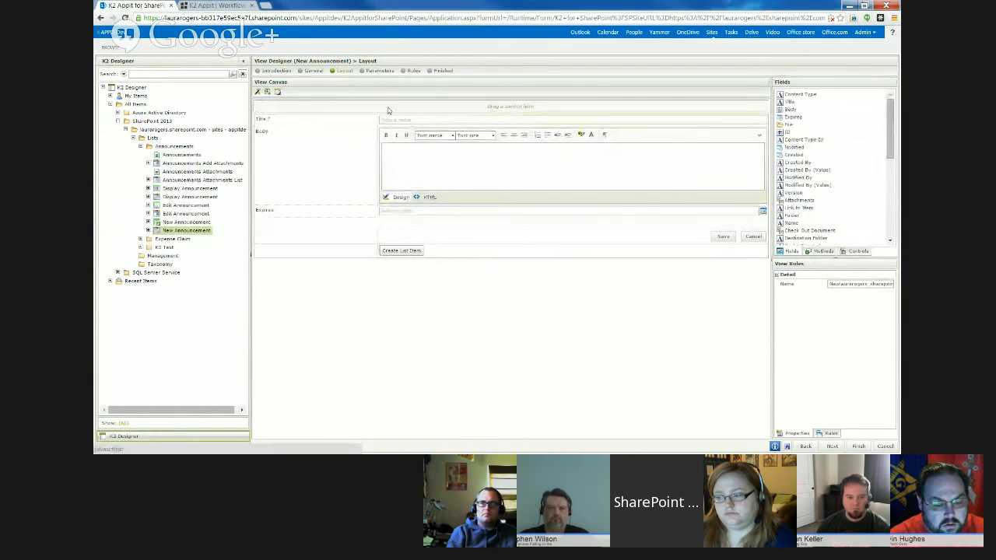
{"action": "left_click", "coordinate": [379, 71]}
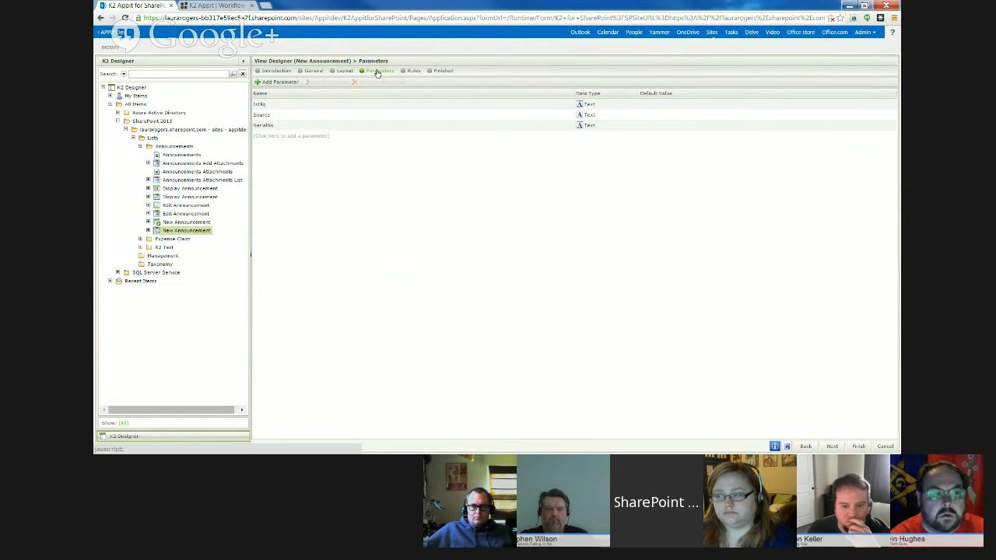
{"action": "left_click", "coordinate": [413, 72]}
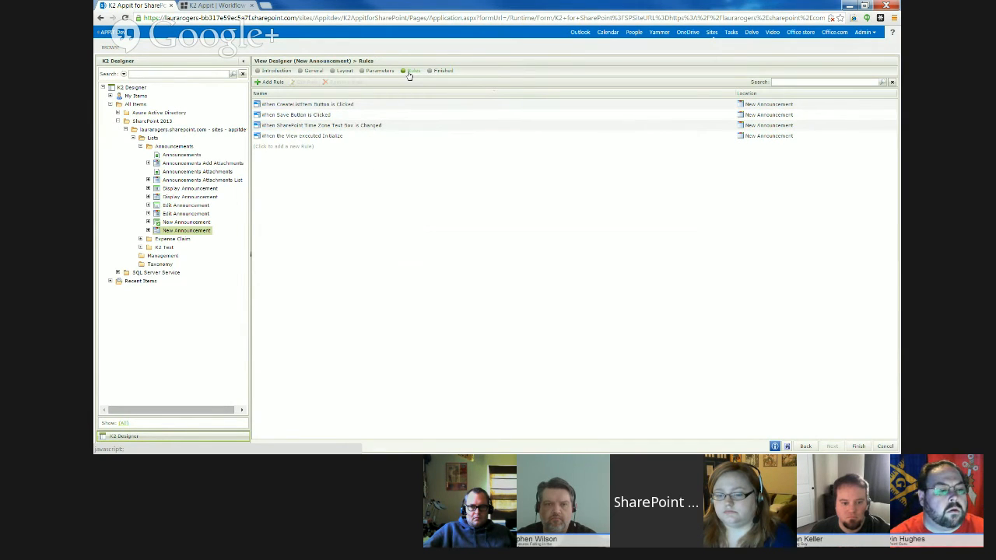
{"action": "left_click", "coordinate": [355, 115]}
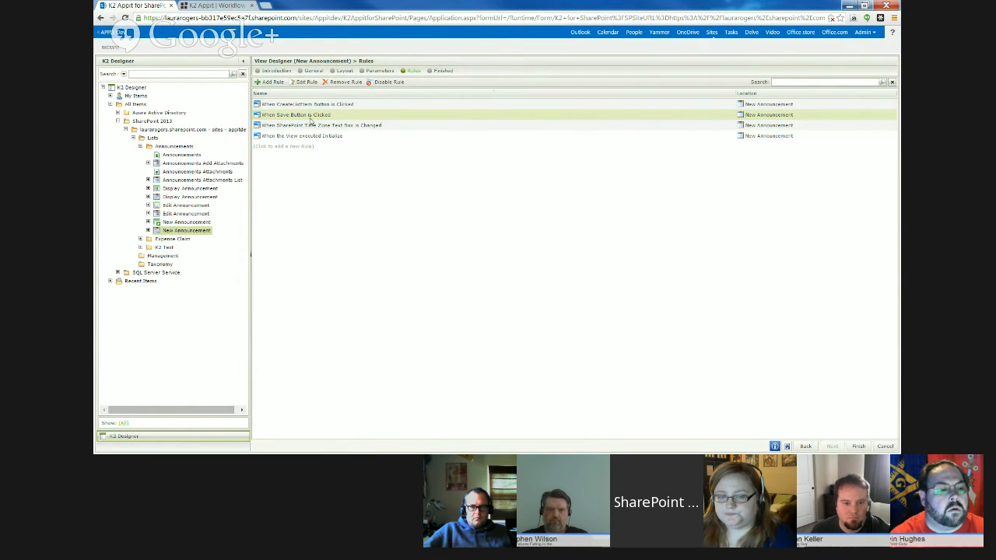
- Remove the last row containing the Create List Item button from the view layout
{"action": "left_click", "coordinate": [339, 72]}
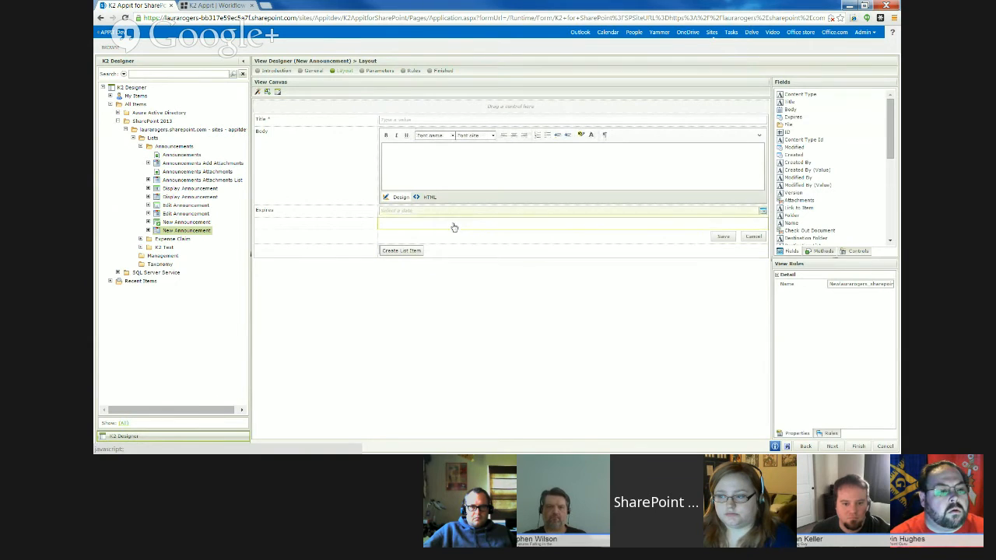
{"action": "left_click", "coordinate": [358, 258]}
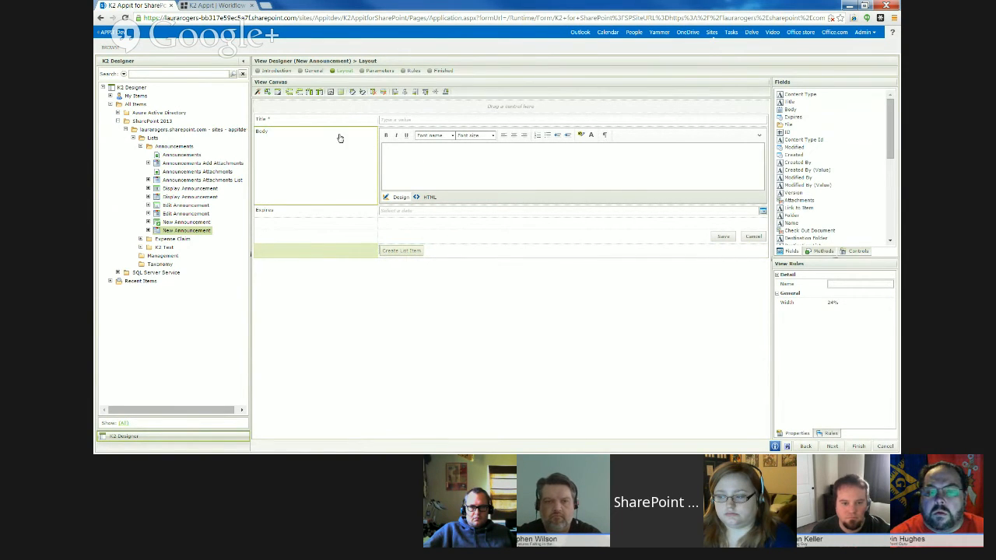
{"action": "left_click", "coordinate": [383, 93]}
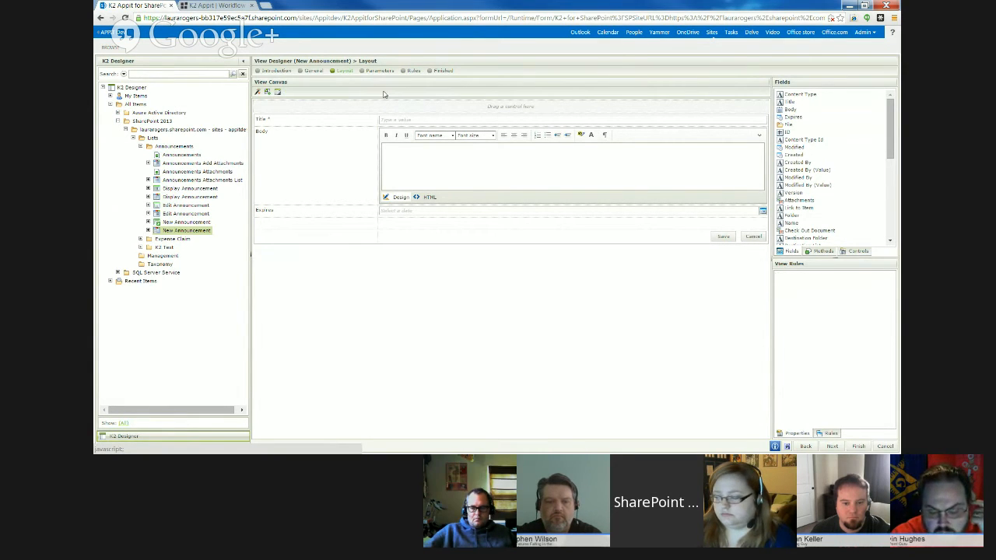
- Merge the two cells of the empty row below Expires into one full-width cell
{"action": "left_click", "coordinate": [347, 241]}
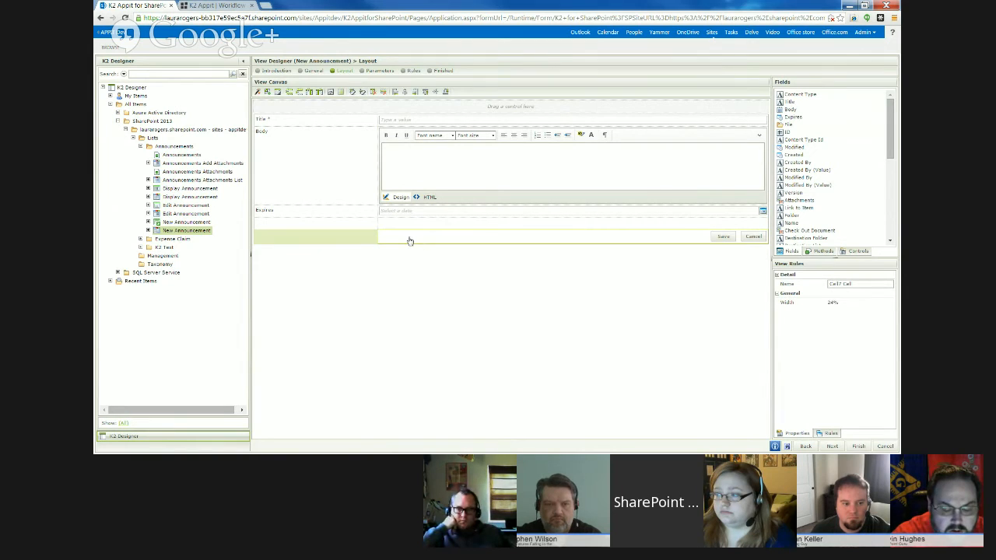
{"action": "left_click", "coordinate": [356, 226]}
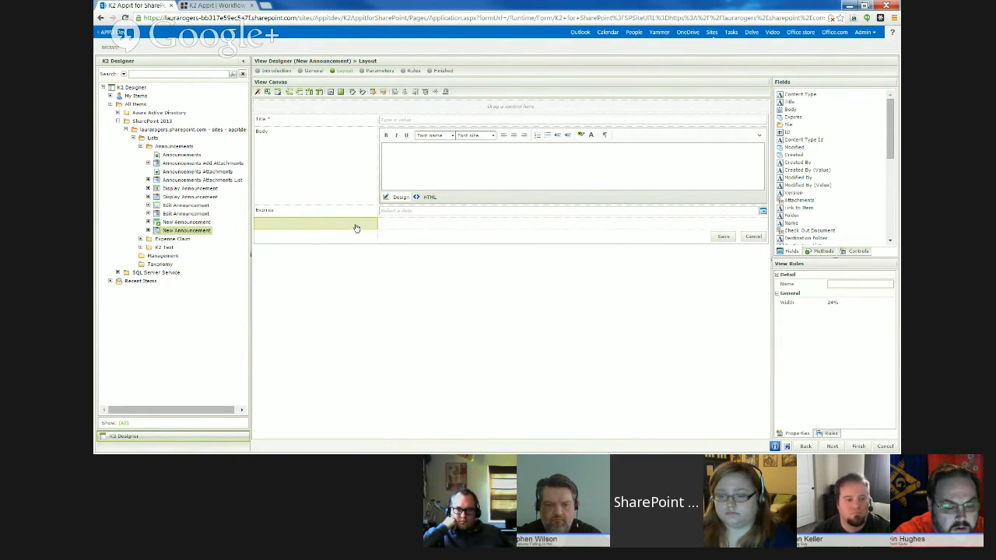
{"action": "left_click", "coordinate": [395, 226]}
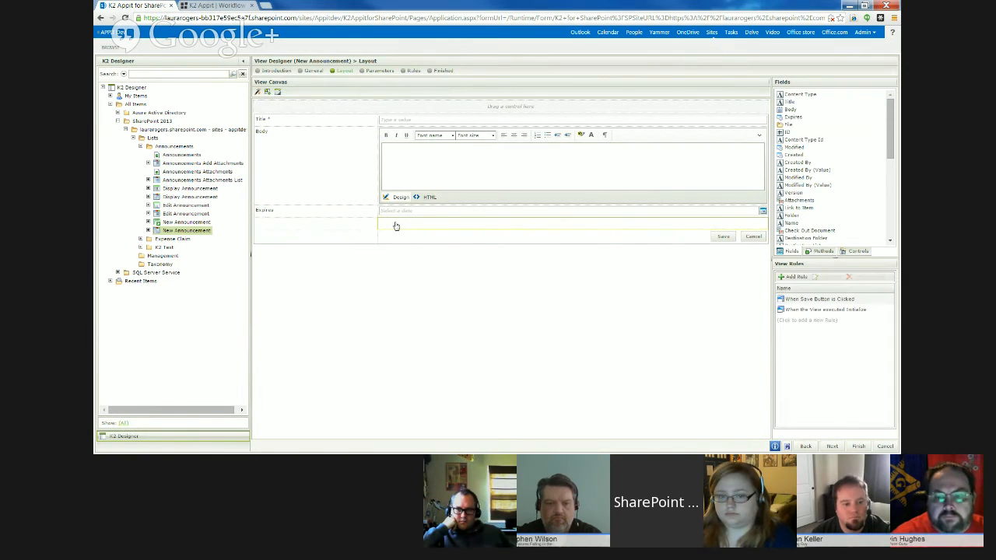
{"action": "left_click", "coordinate": [355, 225]}
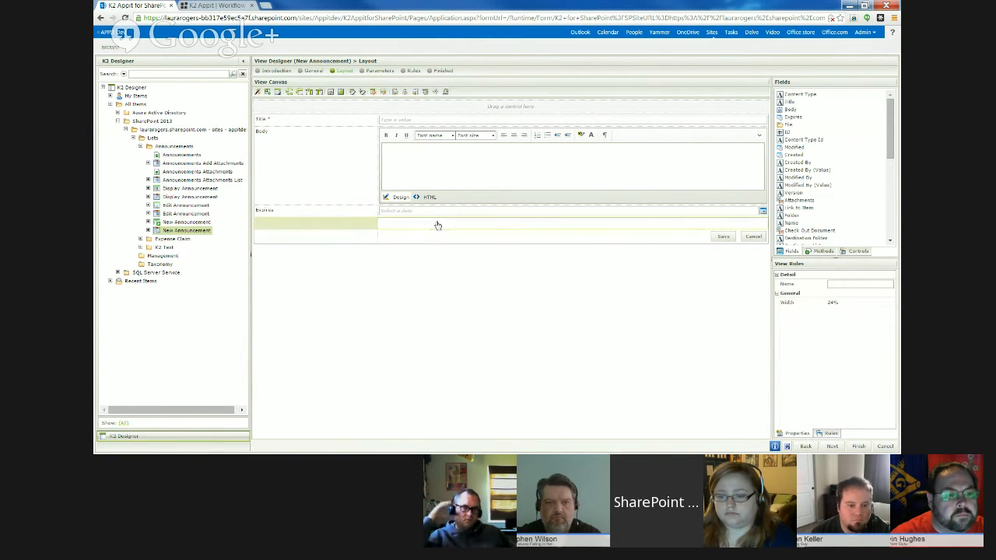
{"action": "left_click", "coordinate": [432, 225]}
{"action": "left_click", "coordinate": [339, 225]}
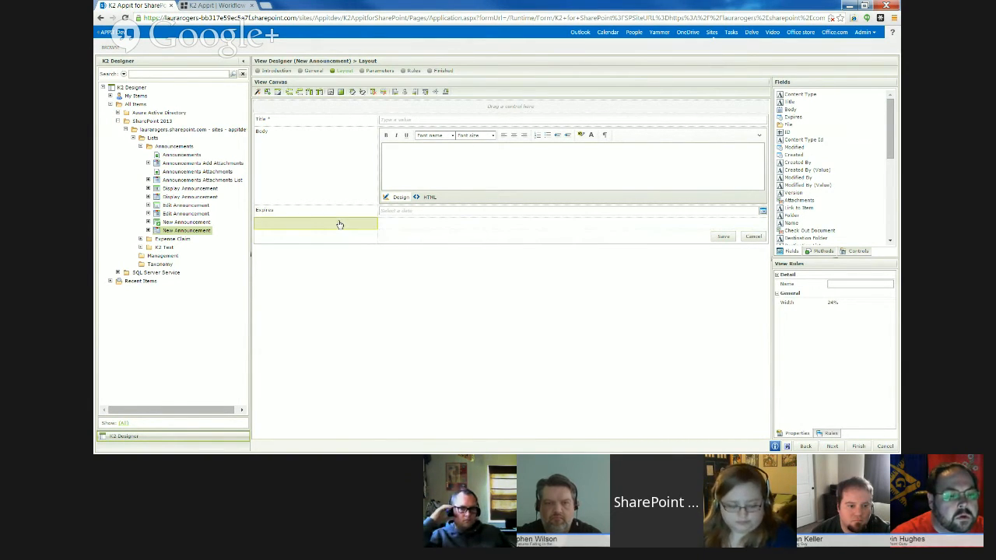
{"action": "left_click", "coordinate": [331, 94]}
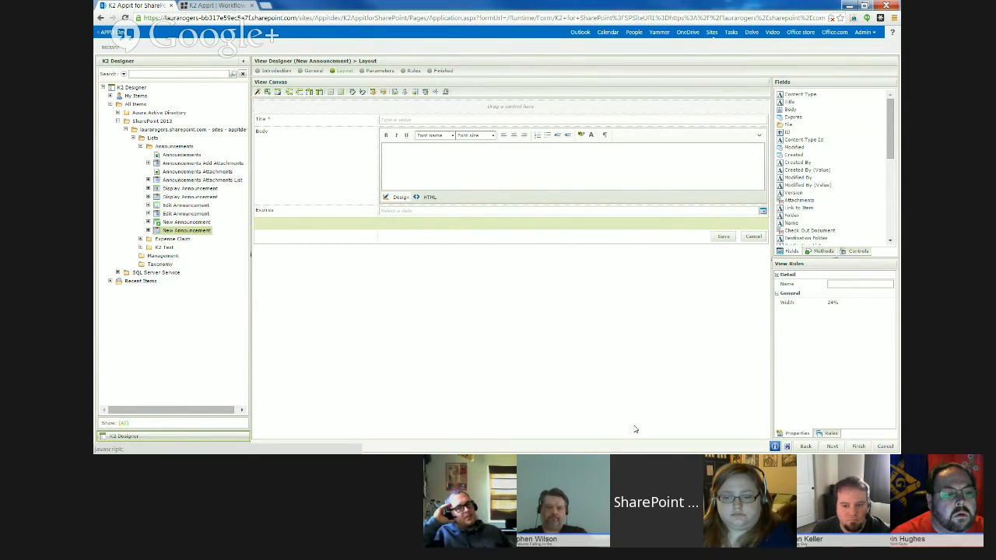
- Compare the cell properties of the button row, the Title row and the merged empty row
{"action": "left_click", "coordinate": [342, 238]}
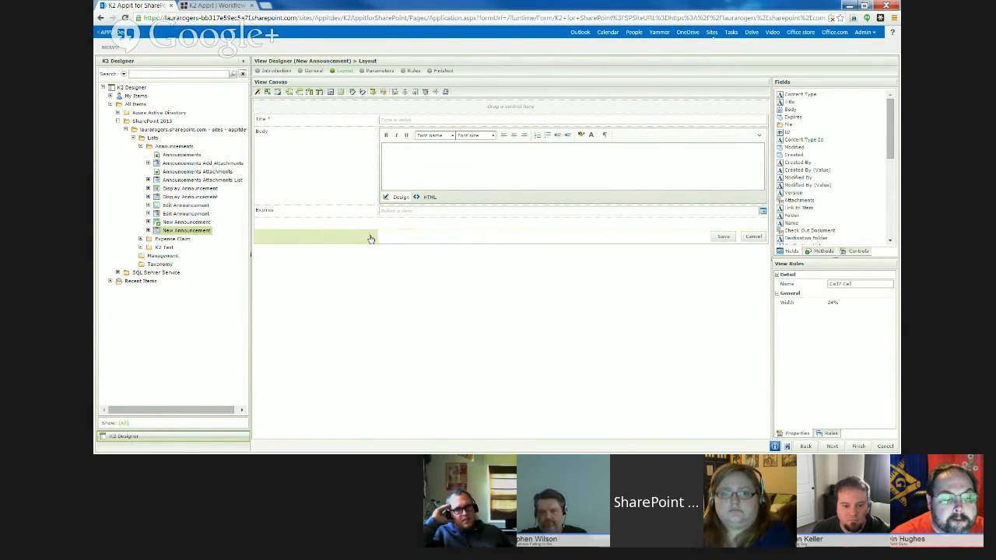
{"action": "left_click", "coordinate": [395, 239]}
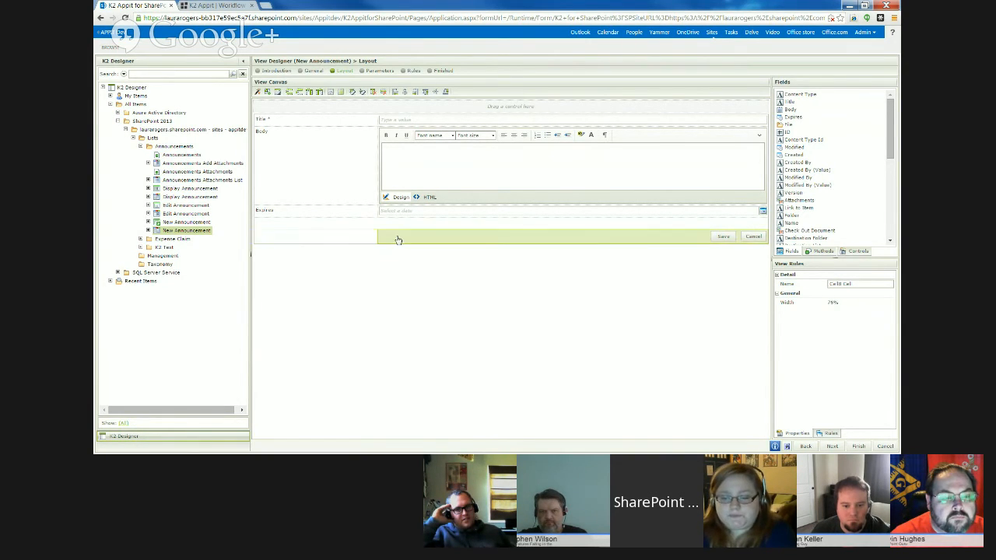
{"action": "left_click", "coordinate": [338, 242]}
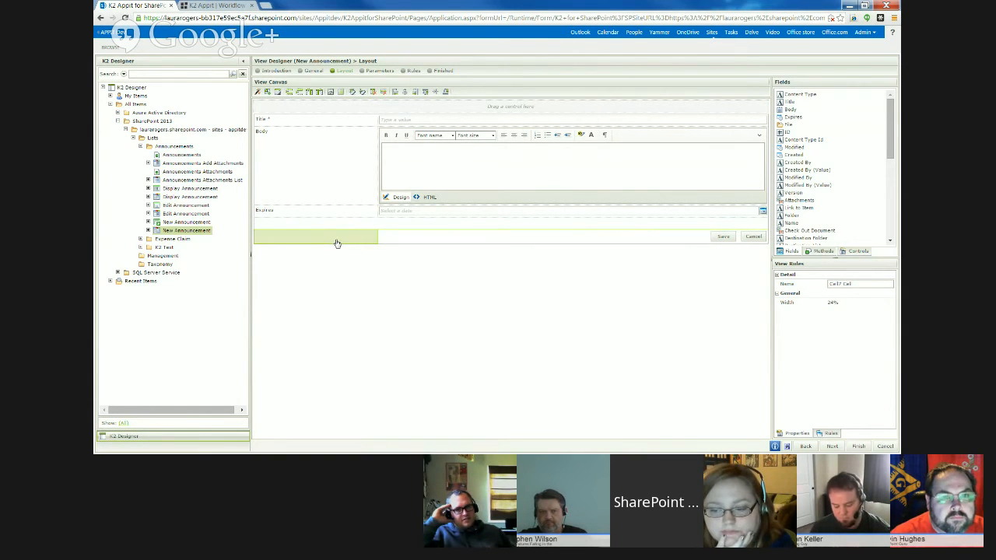
{"action": "left_click", "coordinate": [398, 237]}
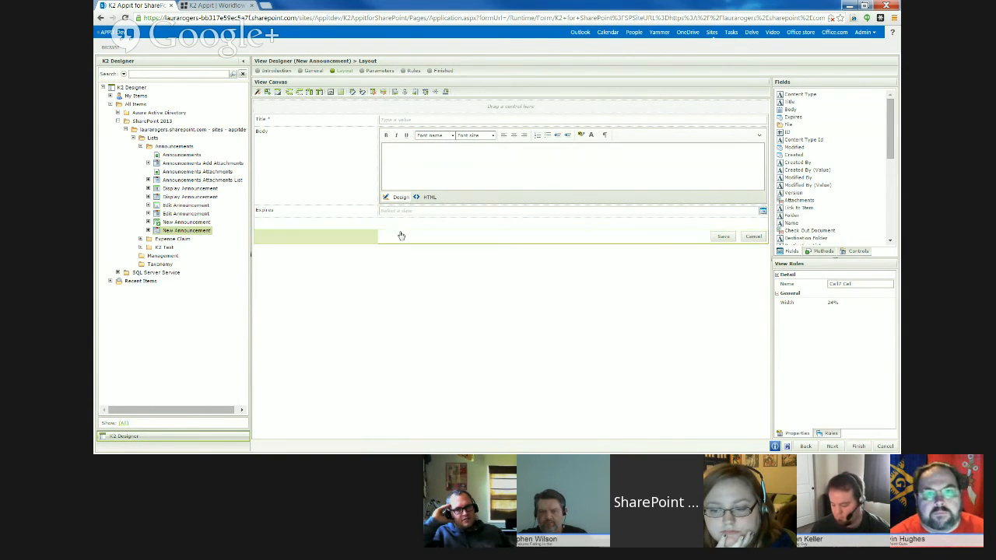
{"action": "left_click", "coordinate": [342, 238]}
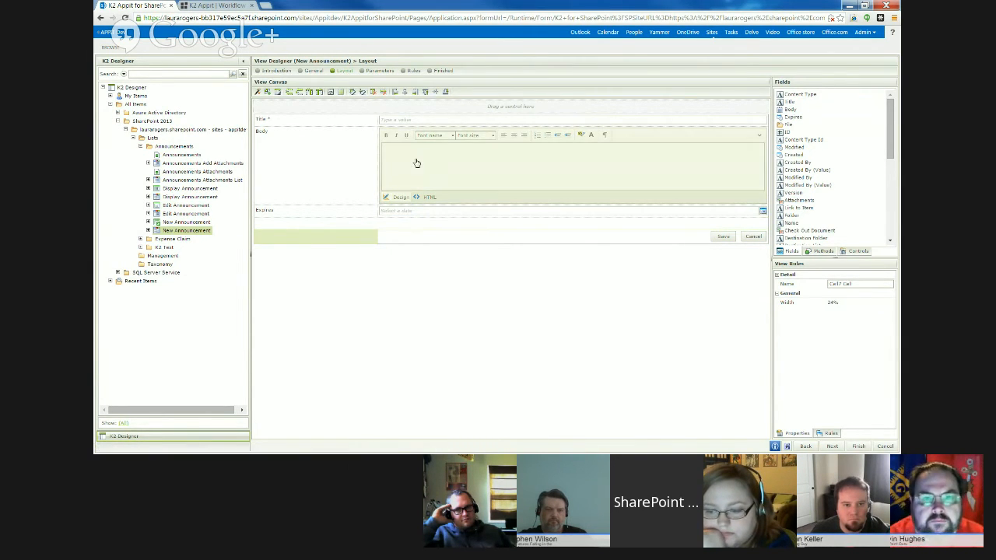
{"action": "left_click", "coordinate": [379, 145]}
{"action": "left_click", "coordinate": [296, 119]}
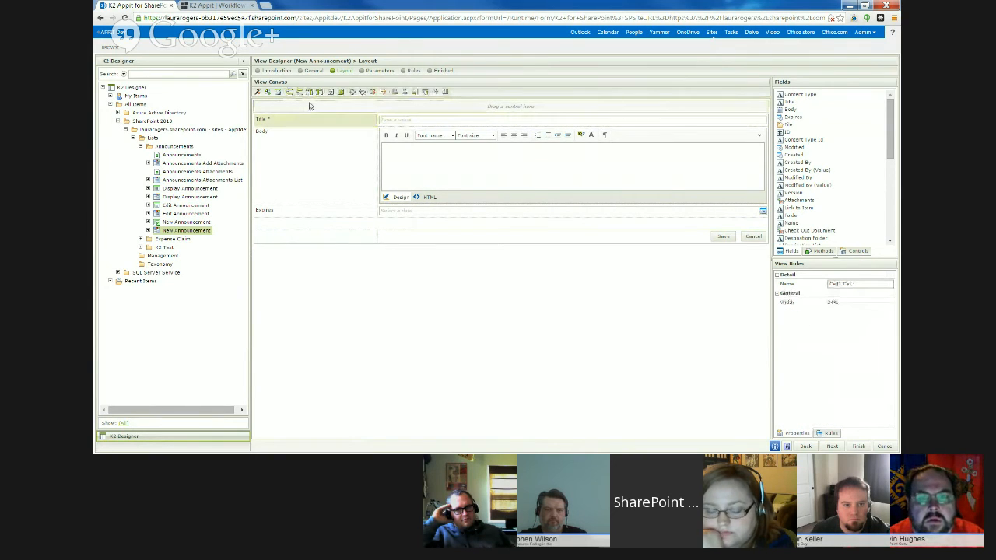
{"action": "left_click", "coordinate": [294, 225]}
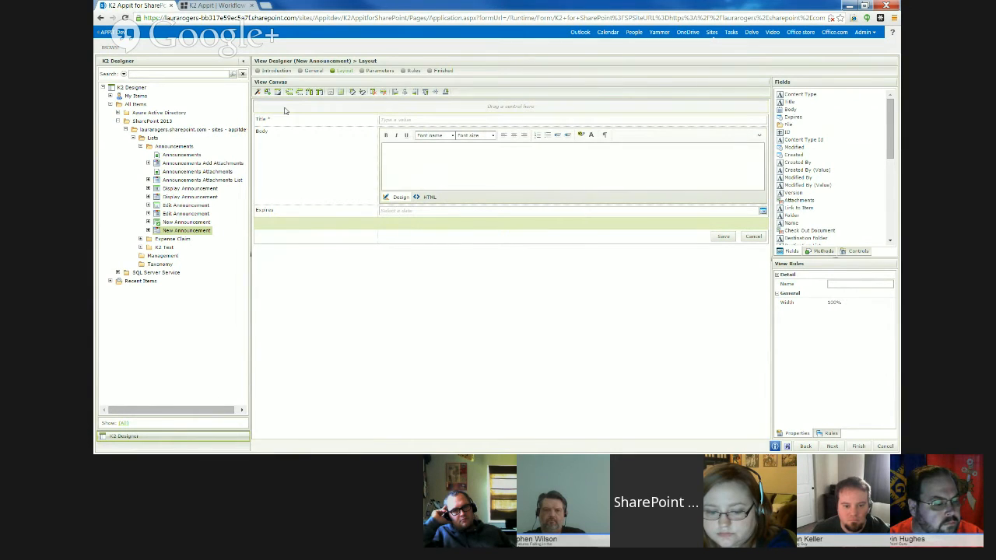
- View the format options in the Title text box's Style Builder and close it without changes
{"action": "left_click", "coordinate": [399, 121]}
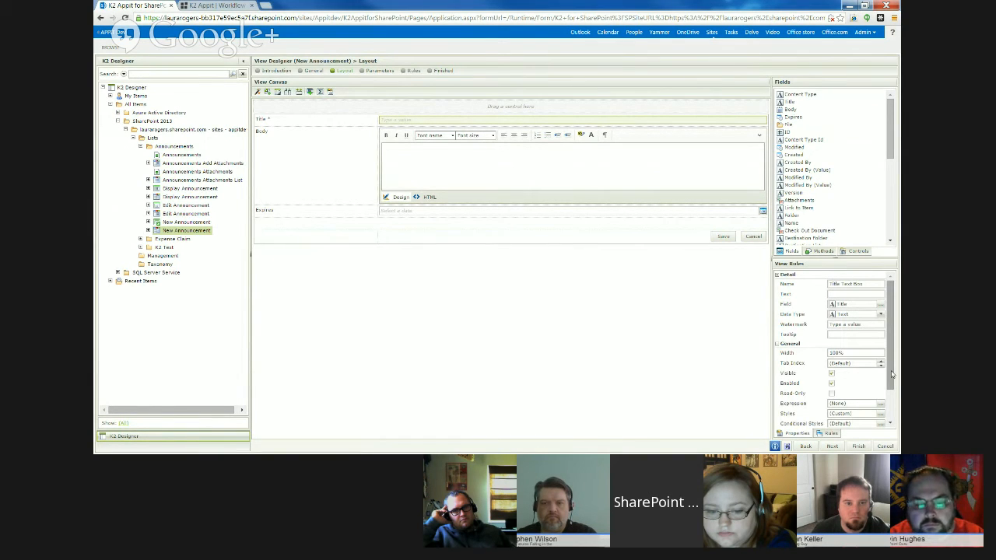
{"action": "left_click", "coordinate": [880, 413]}
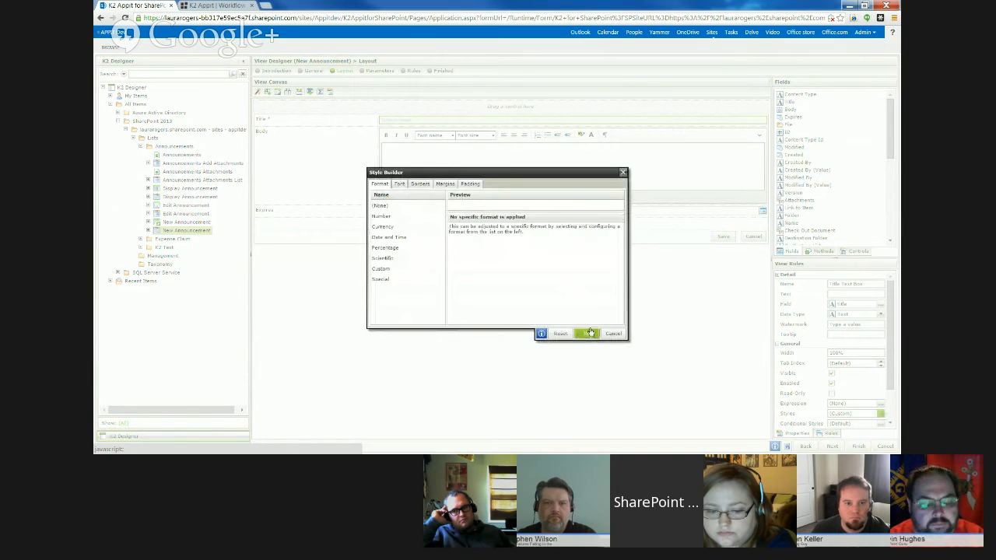
{"action": "left_click", "coordinate": [622, 174]}
- Inspect the properties and view rules with the Title label's cell selected, and check the Body label's cell and merged row
{"action": "left_click", "coordinate": [318, 120]}
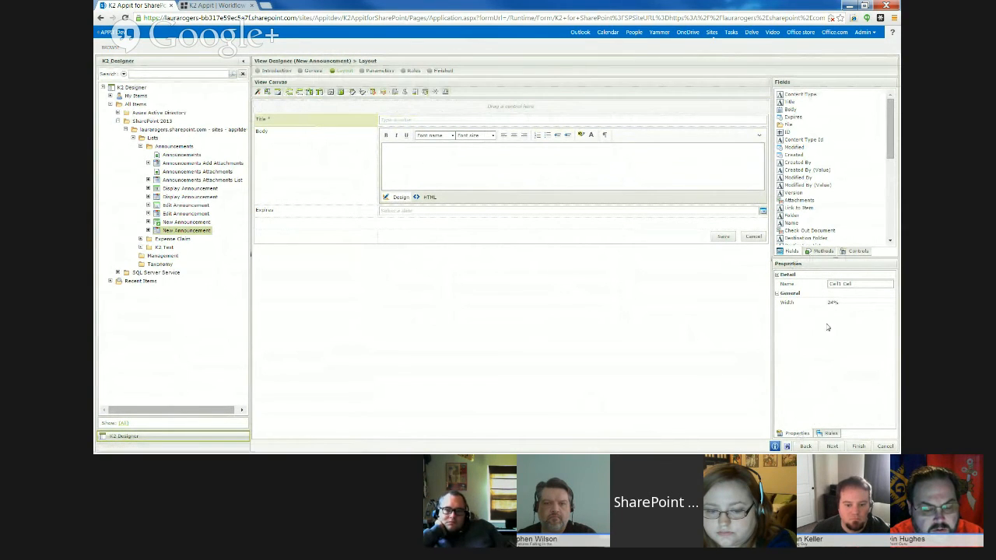
{"action": "left_click", "coordinate": [829, 433]}
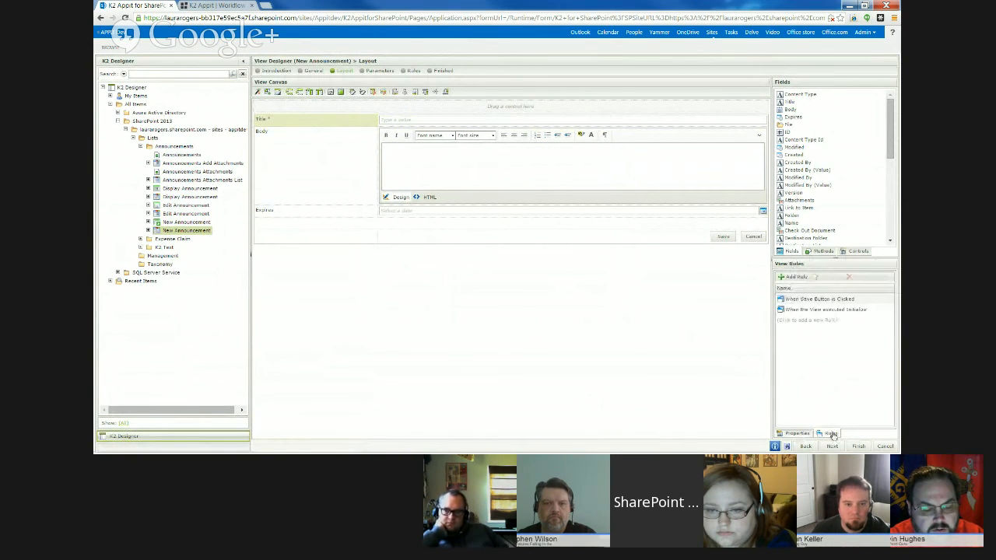
{"action": "left_click", "coordinate": [801, 433]}
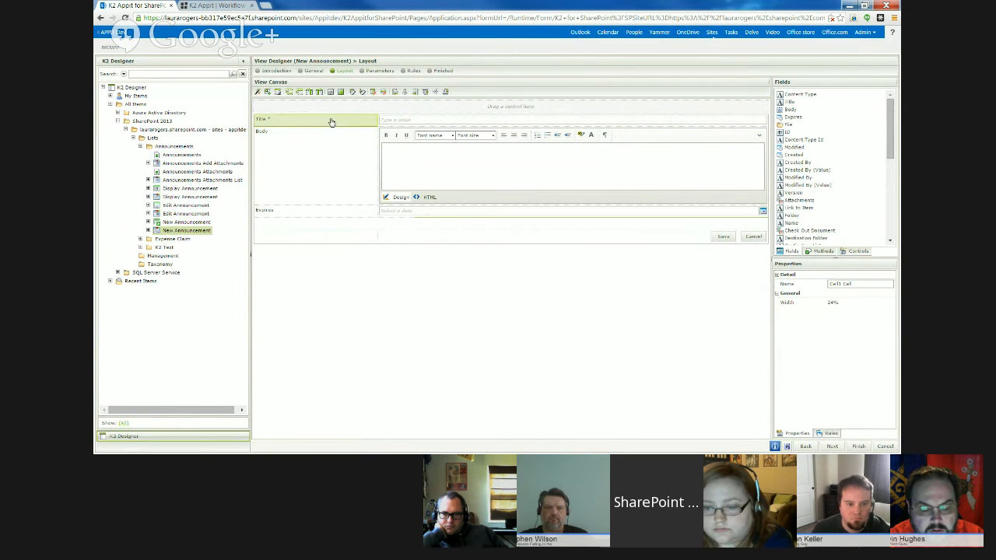
{"action": "left_click", "coordinate": [318, 178]}
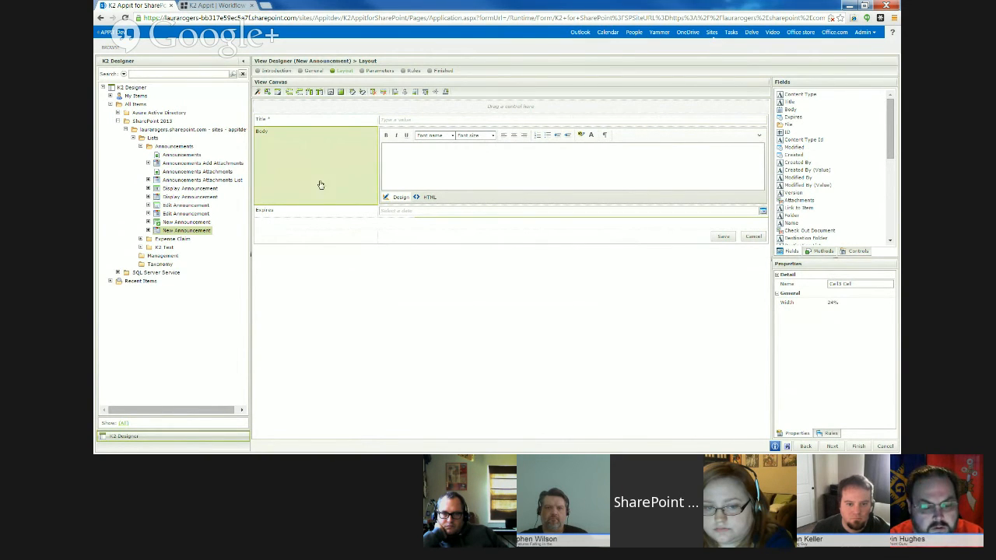
{"action": "left_click", "coordinate": [332, 228]}
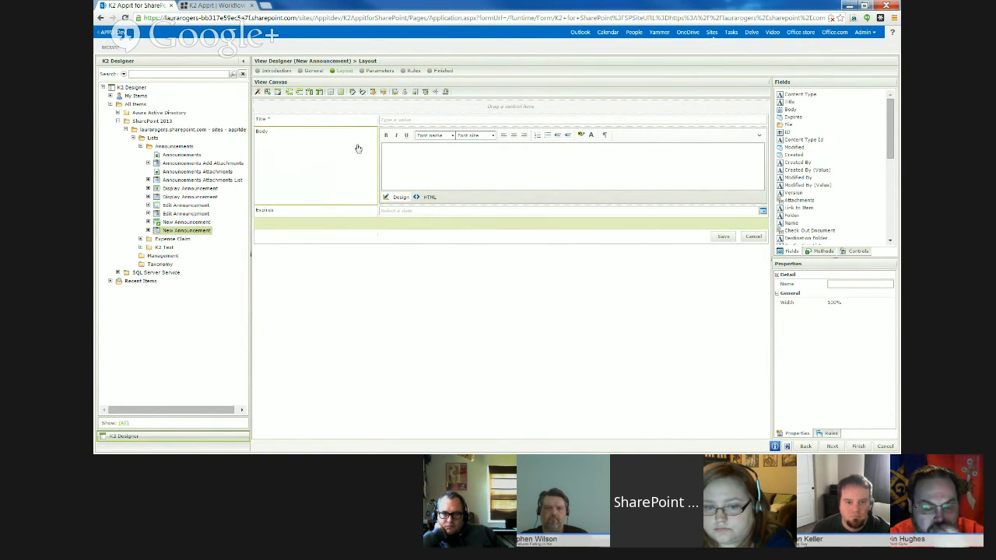
- Apply a 1px black line border around all sides of the Title label through its styles
{"action": "left_click", "coordinate": [263, 119]}
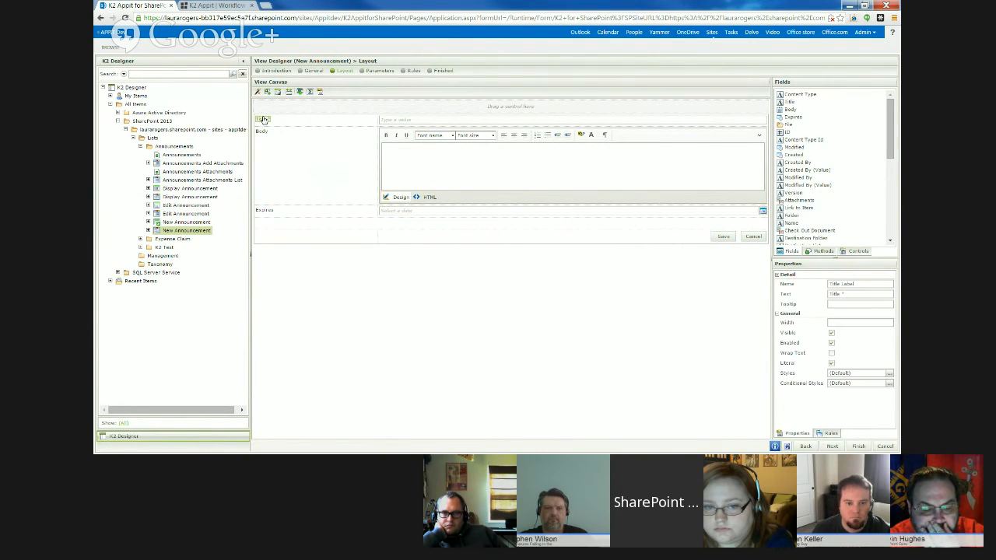
{"action": "left_click", "coordinate": [888, 373]}
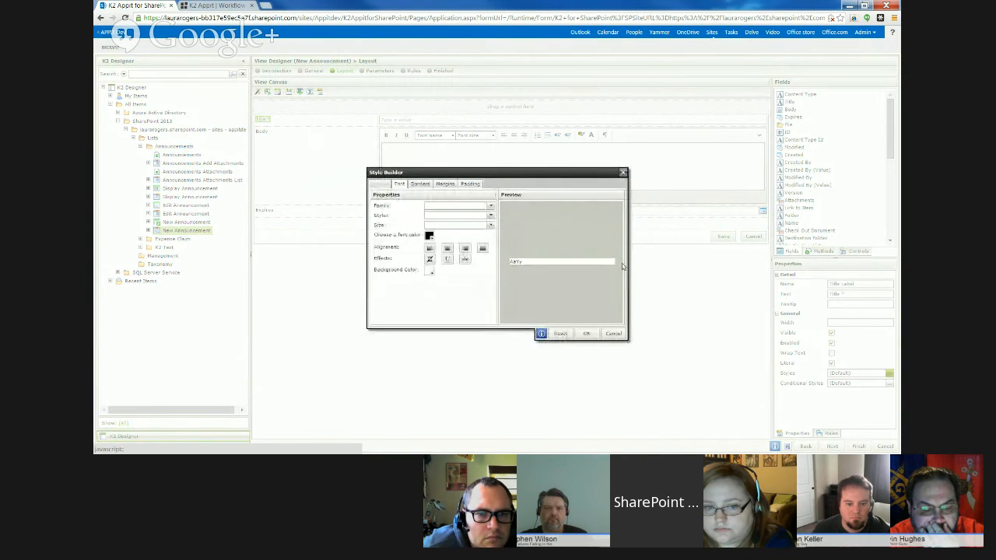
{"action": "left_click", "coordinate": [420, 183]}
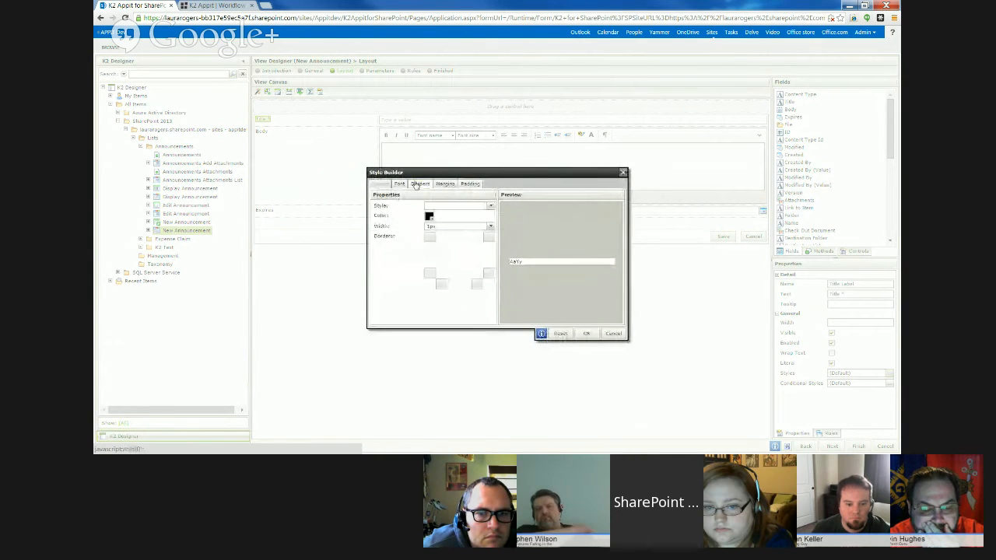
{"action": "left_click", "coordinate": [490, 206]}
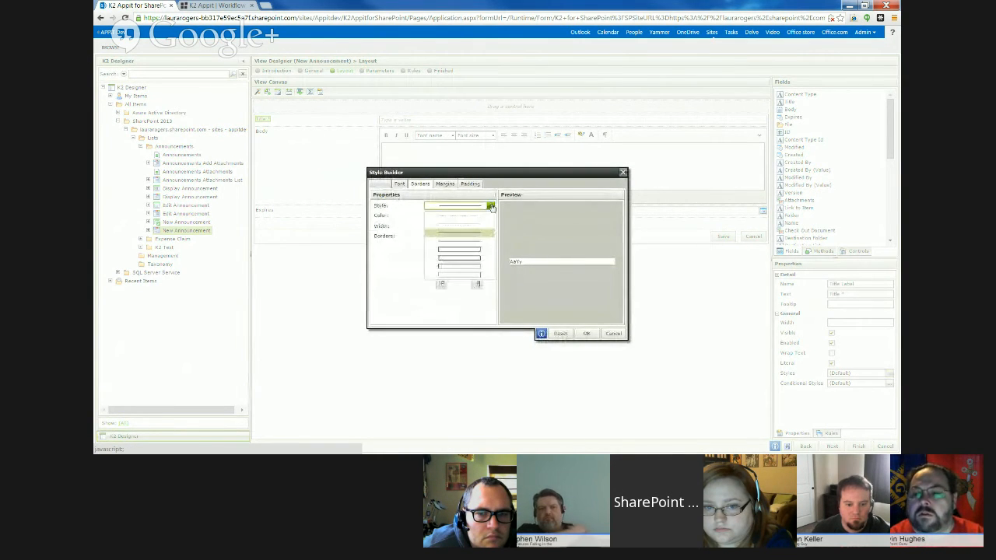
{"action": "left_click", "coordinate": [467, 232]}
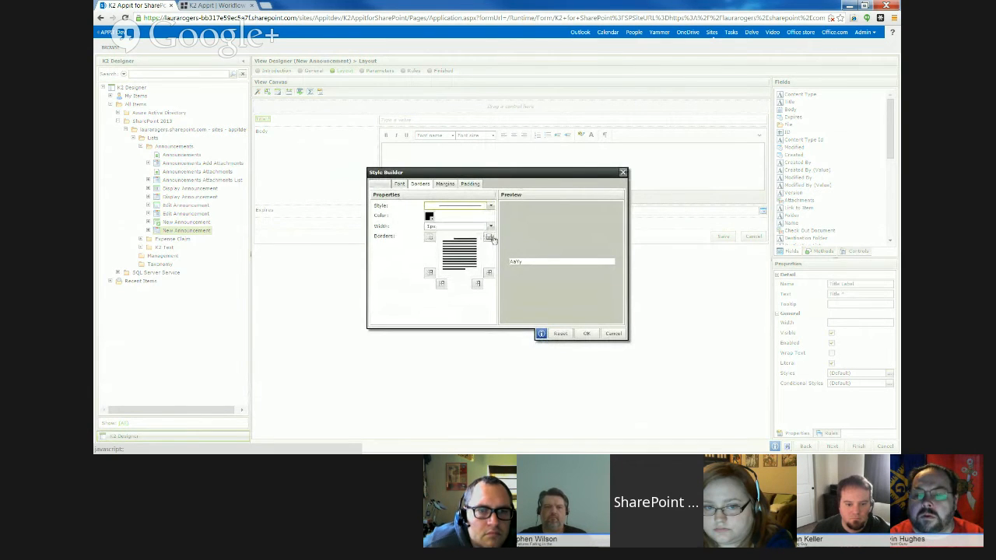
{"action": "left_click", "coordinate": [488, 238]}
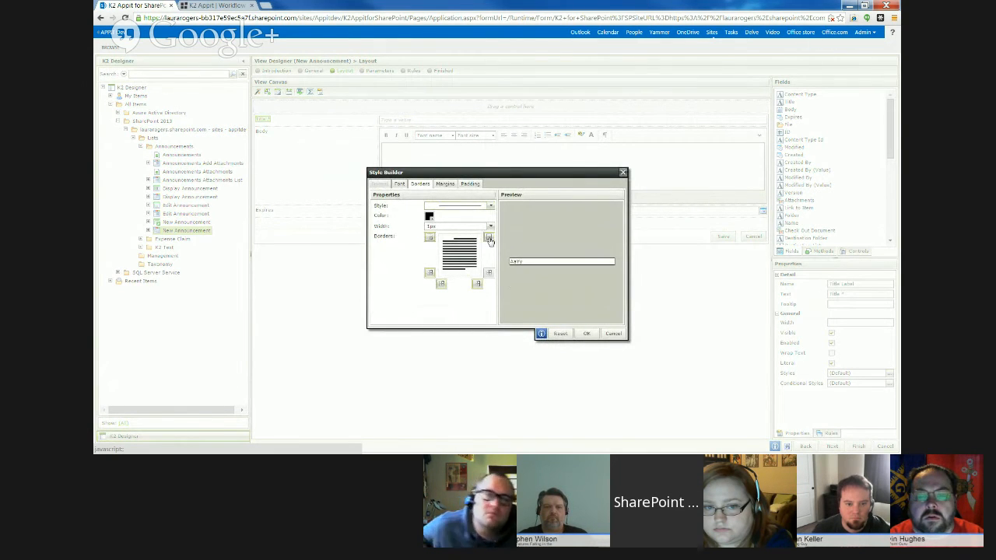
{"action": "left_click", "coordinate": [586, 333]}
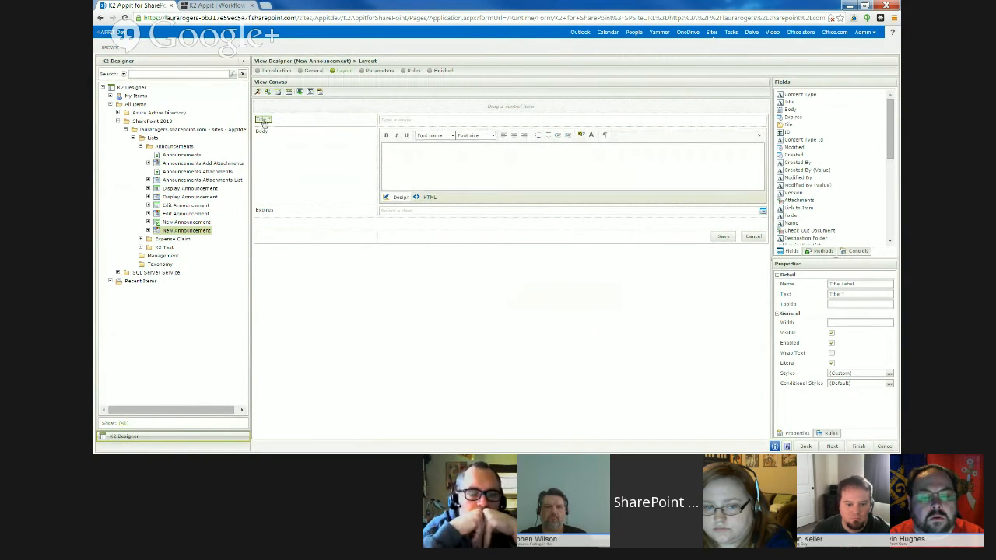
- Reopen the Title label's styles, cancel without changes, and deselect the label to view its border
{"action": "left_click", "coordinate": [319, 93]}
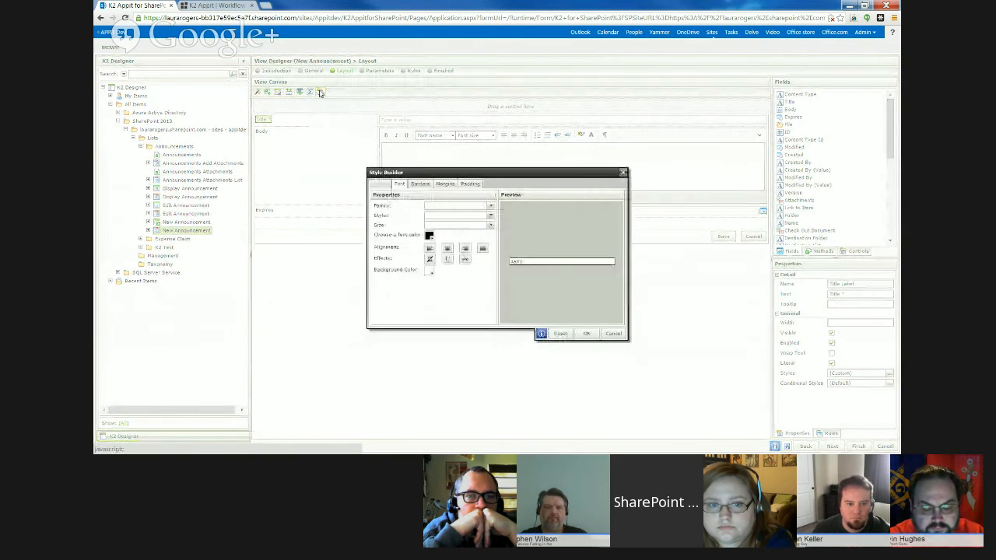
{"action": "left_click", "coordinate": [612, 335]}
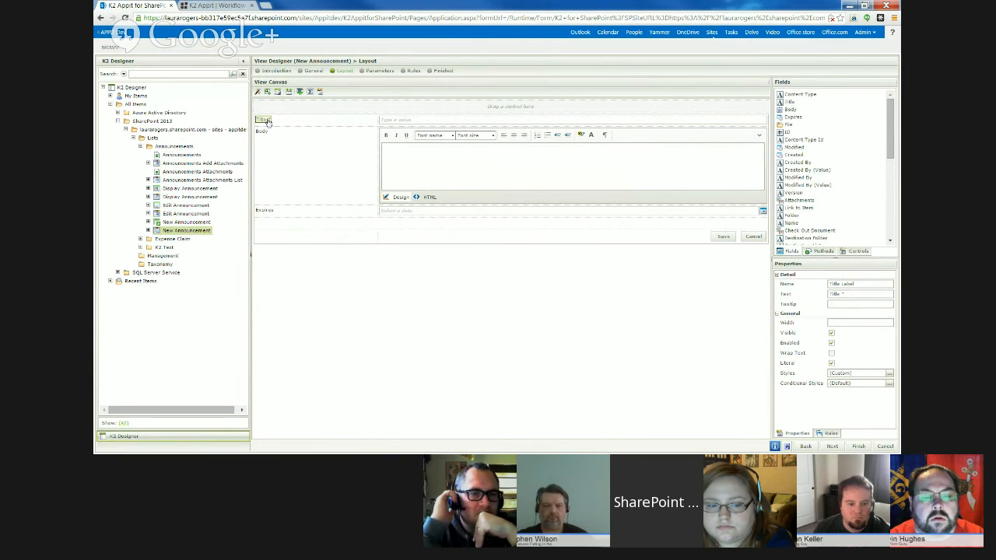
{"action": "left_click", "coordinate": [286, 164]}
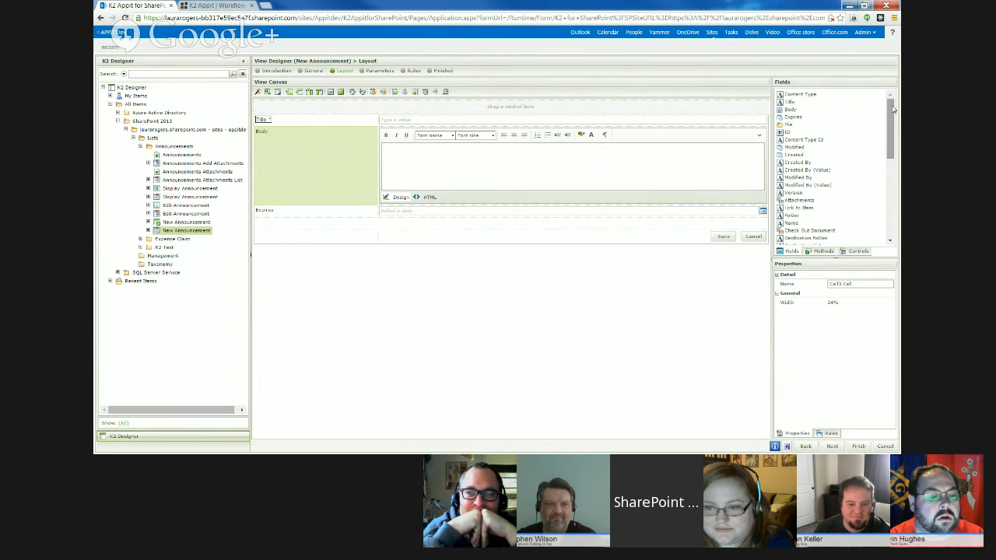
- Examine the control types the Title text box can be changed to, including Drop-Down List, and leave without converting it
{"action": "left_click", "coordinate": [487, 121]}
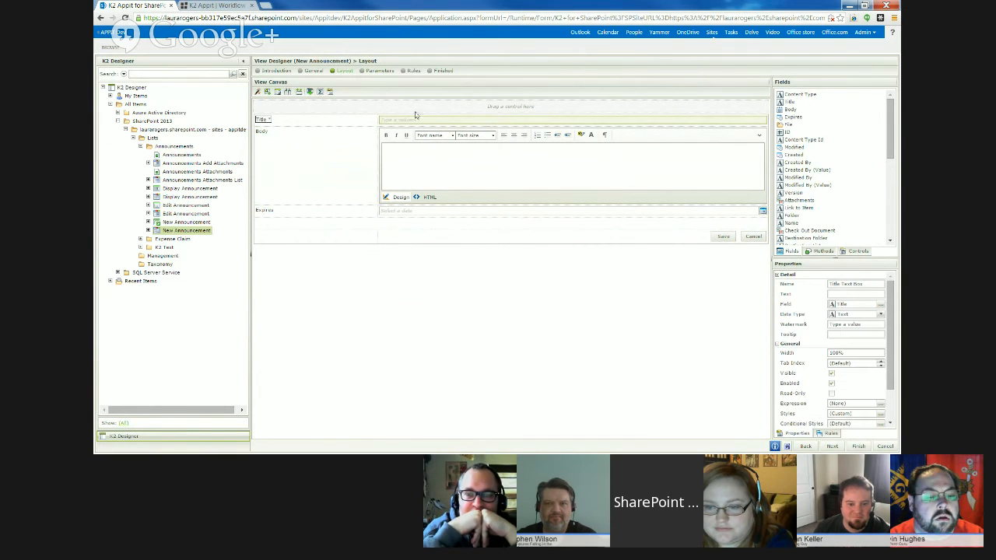
{"action": "left_click", "coordinate": [309, 92]}
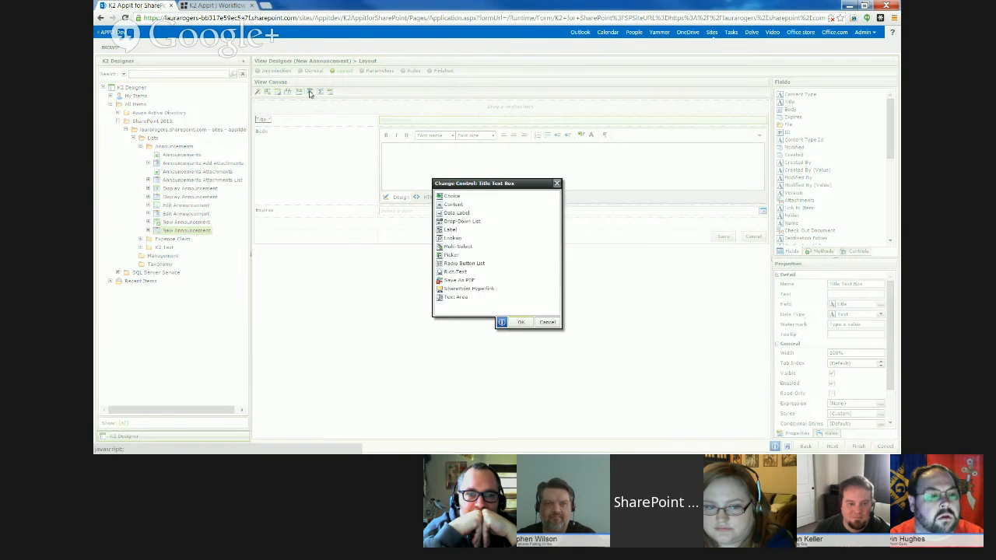
{"action": "left_click", "coordinate": [471, 223]}
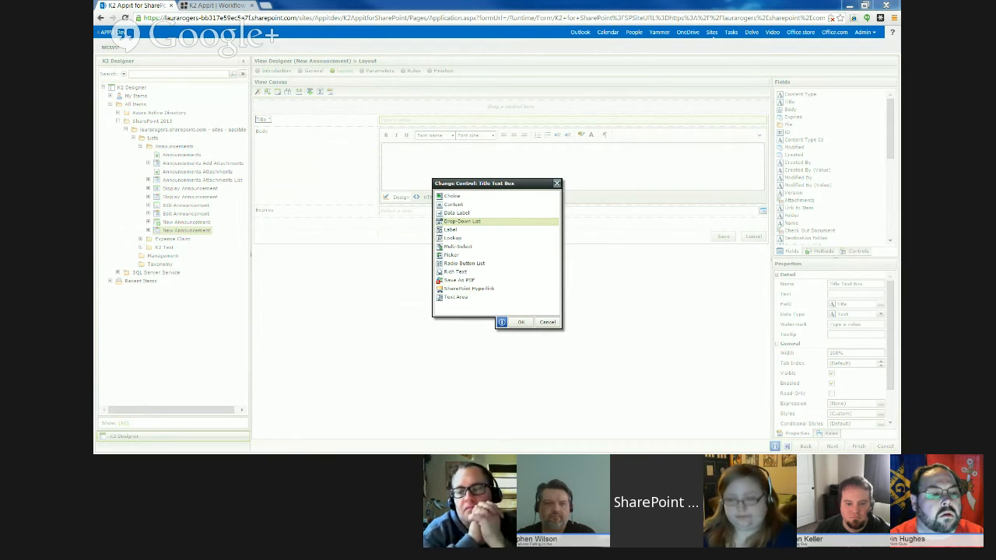
{"action": "left_click", "coordinate": [555, 184]}
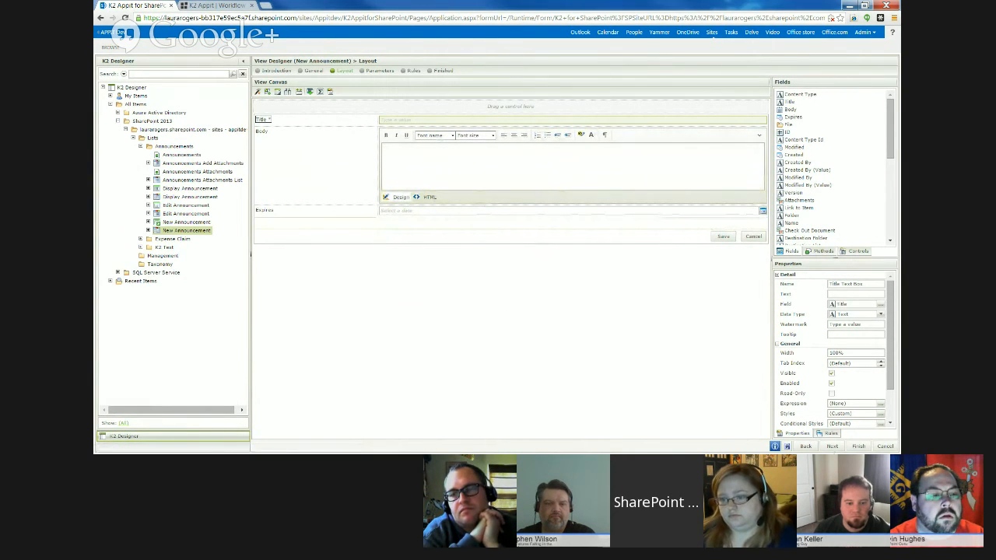
- Finish editing the New Announcement view and save its layout changes
{"action": "left_click", "coordinate": [859, 446]}
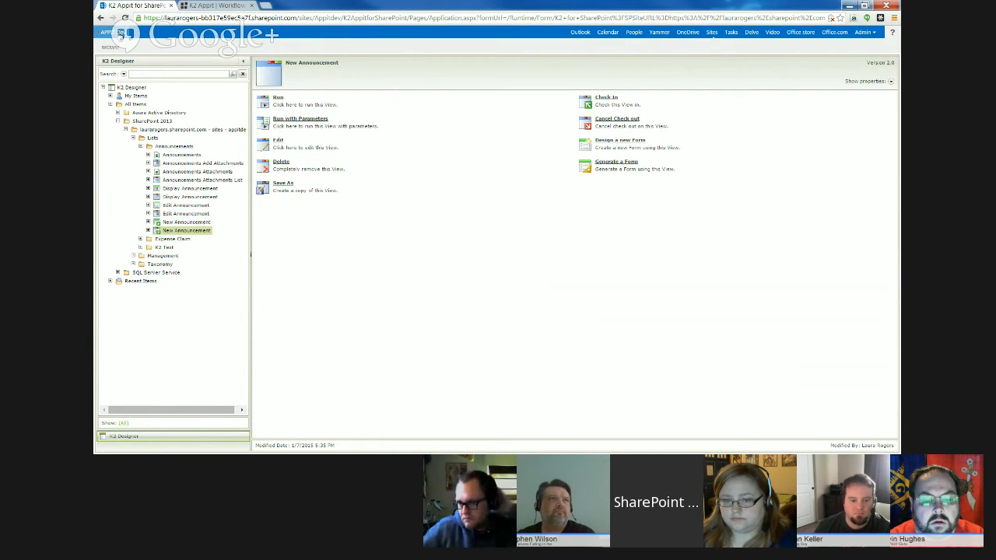
- Return to the APPIT Dev site, open a new Expense Claim form, and give the claim a test title
{"action": "left_click", "coordinate": [120, 34]}
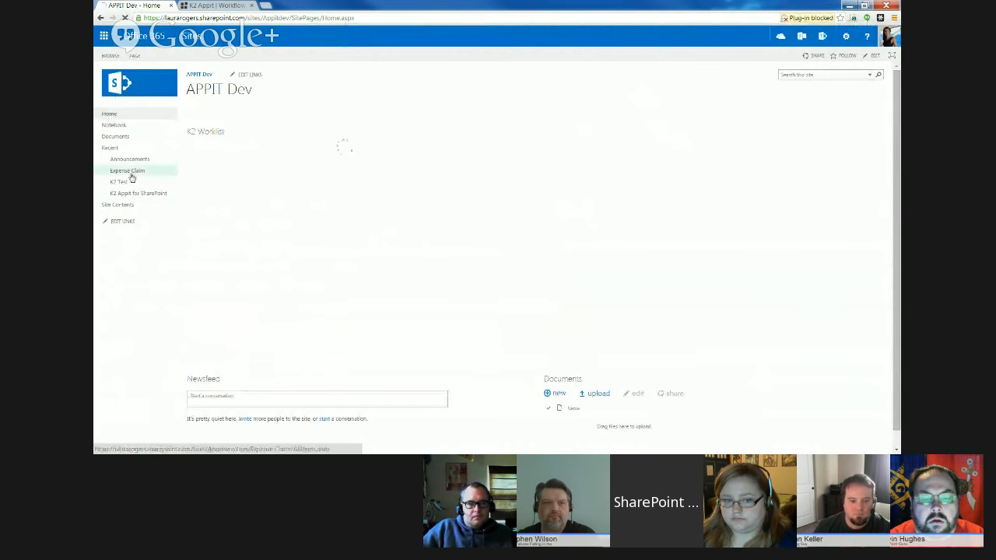
{"action": "left_click", "coordinate": [129, 172]}
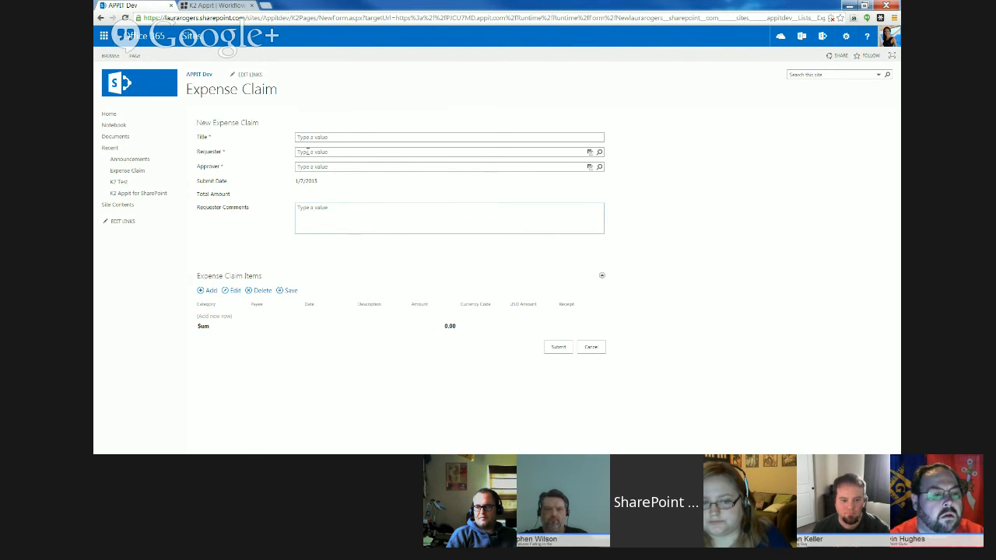
{"action": "left_click", "coordinate": [388, 138]}
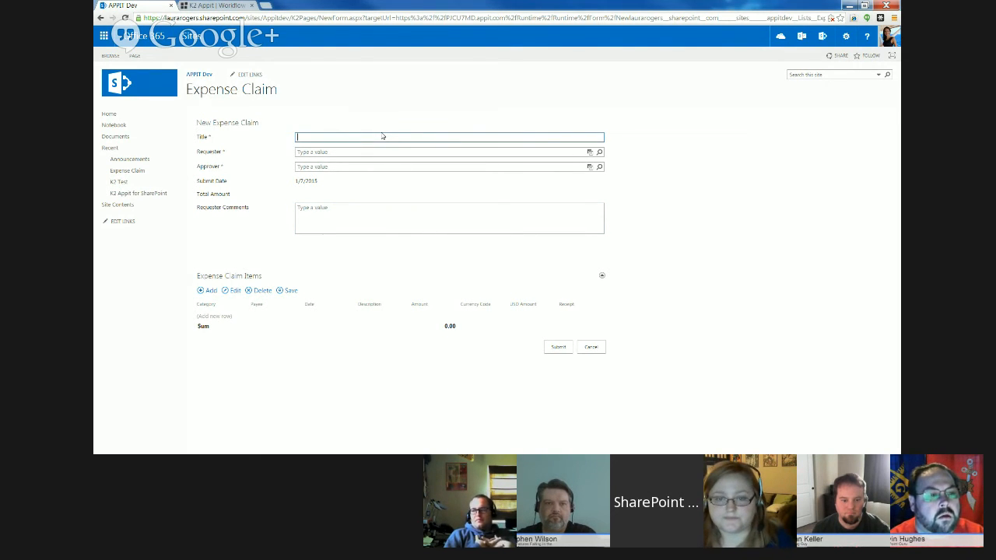
{"action": "type", "text": "Laura"}
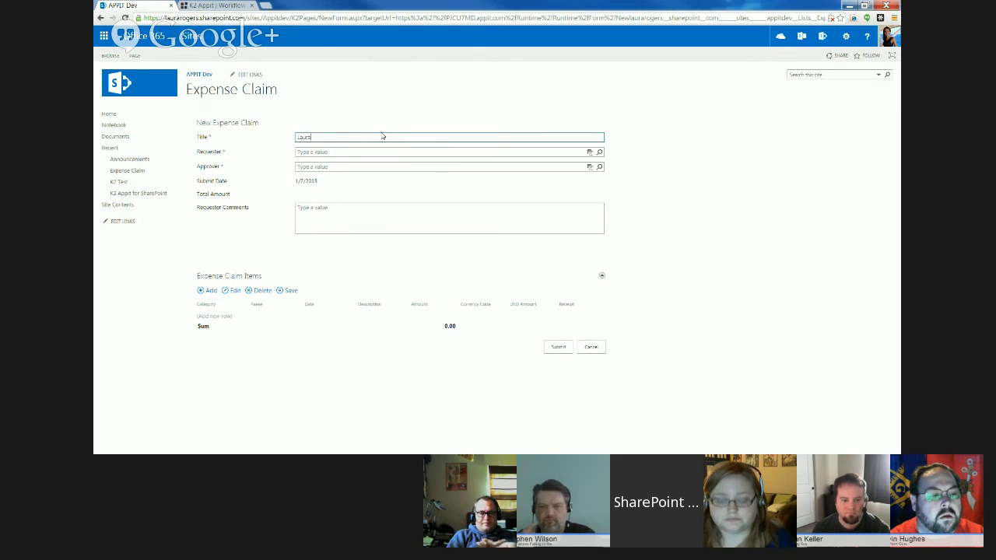
{"action": "type", "text": " Test"}
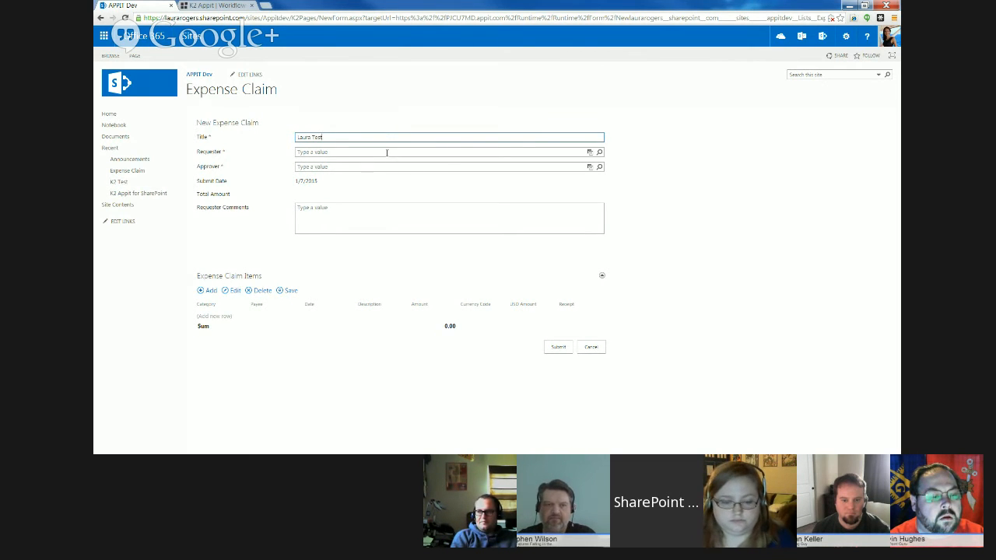
{"action": "left_click", "coordinate": [389, 152]}
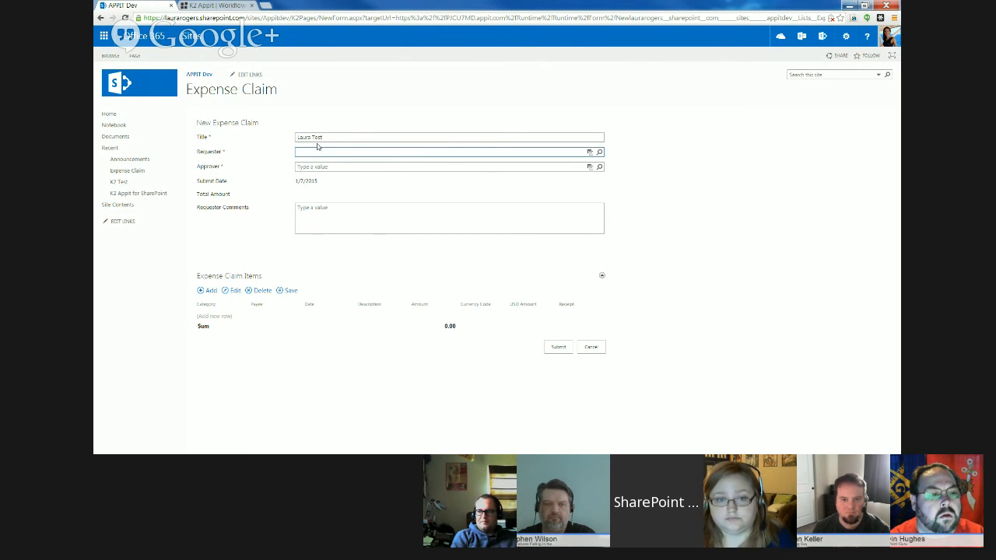
{"action": "left_click", "coordinate": [392, 140]}
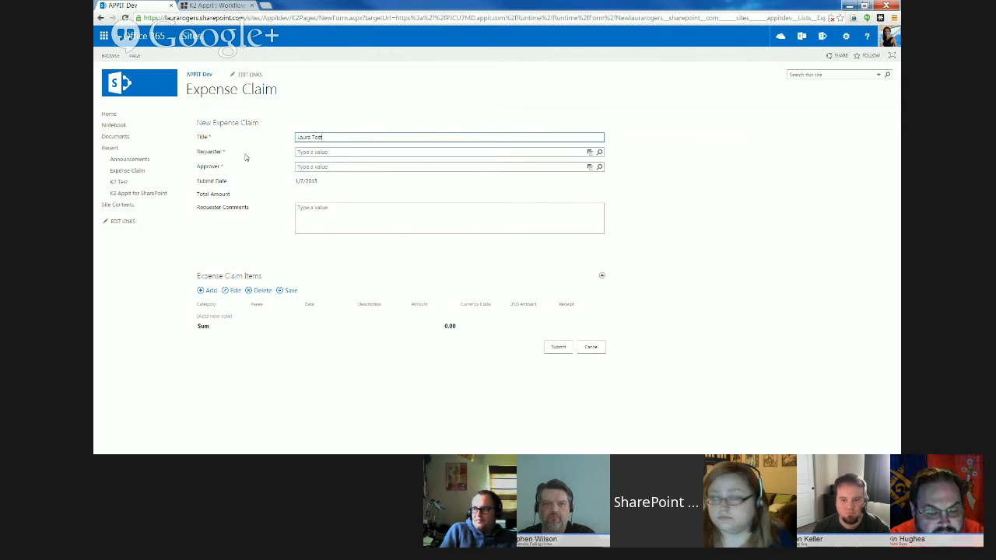
- Enter the requester's full name in the Requester field and resolve it to the matching person
{"action": "left_click", "coordinate": [570, 153]}
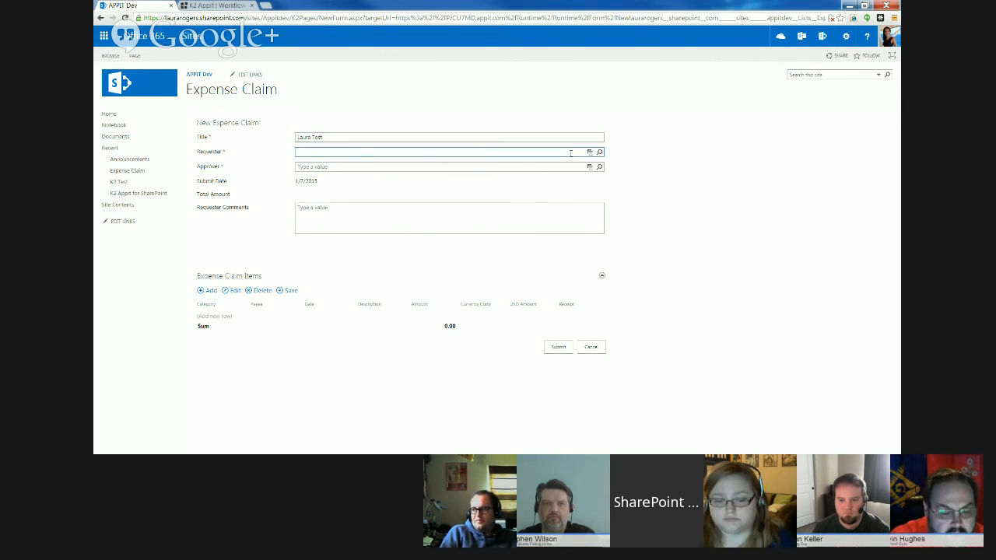
{"action": "type", "text": "laura"}
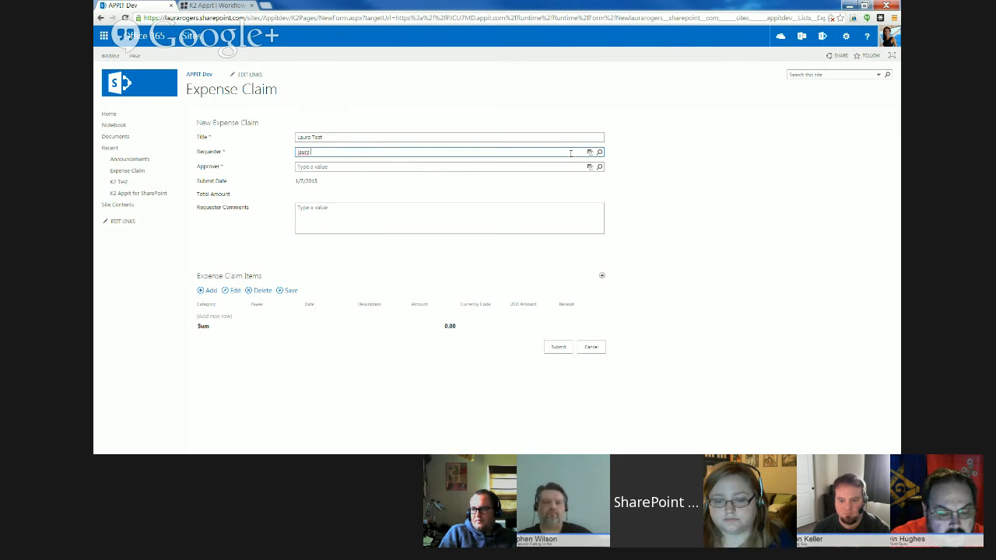
{"action": "type", "text": " rogers"}
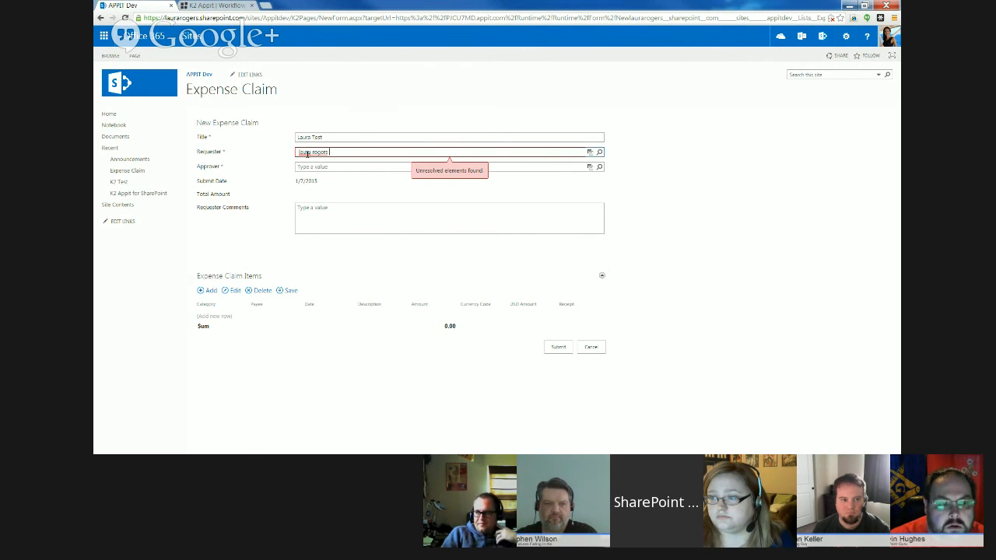
{"action": "left_click", "coordinate": [314, 152]}
{"action": "left_click", "coordinate": [328, 162]}
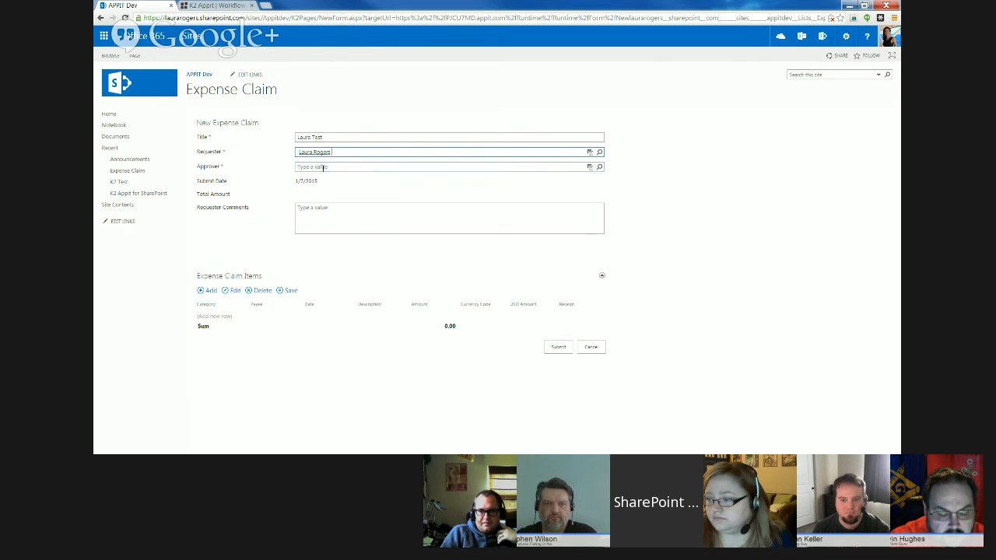
- Try resolving the claim's approver from a first name alone, and clear the entry
{"action": "left_click", "coordinate": [373, 166]}
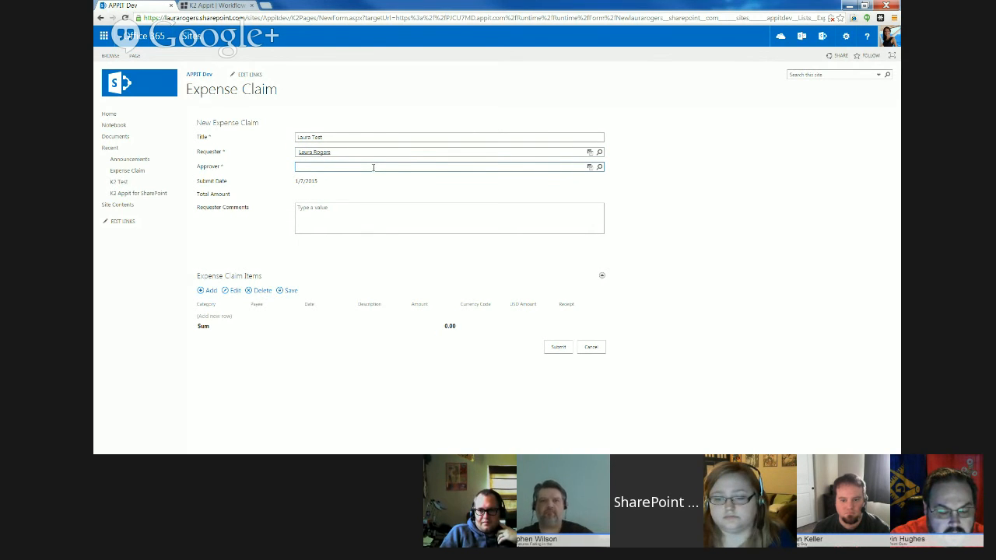
{"action": "type", "text": "colle"}
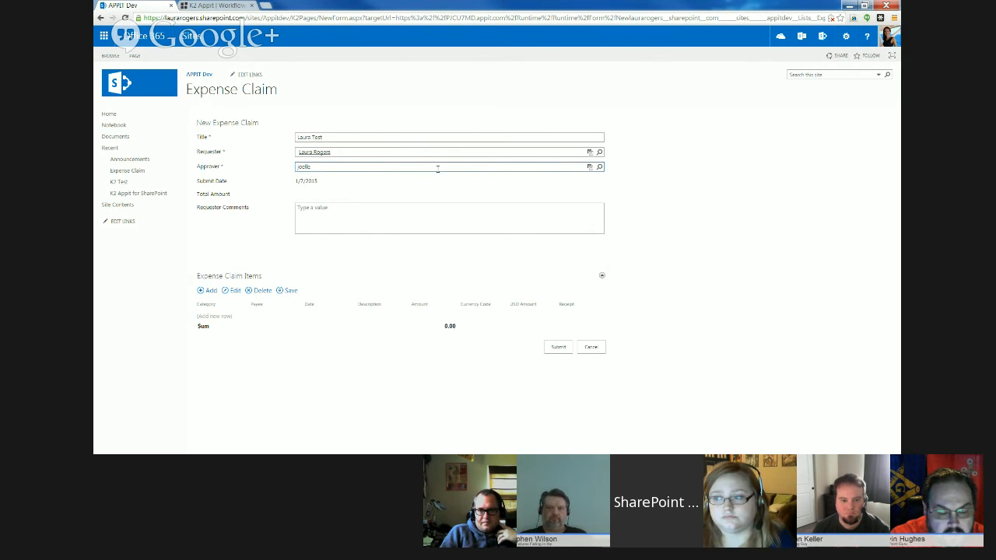
{"action": "left_click", "coordinate": [480, 180]}
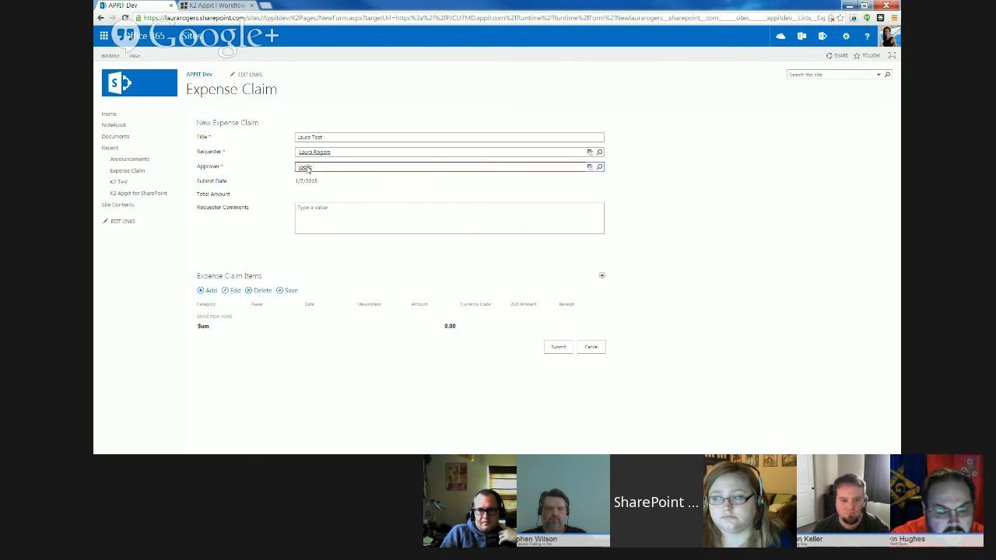
{"action": "left_click", "coordinate": [308, 168]}
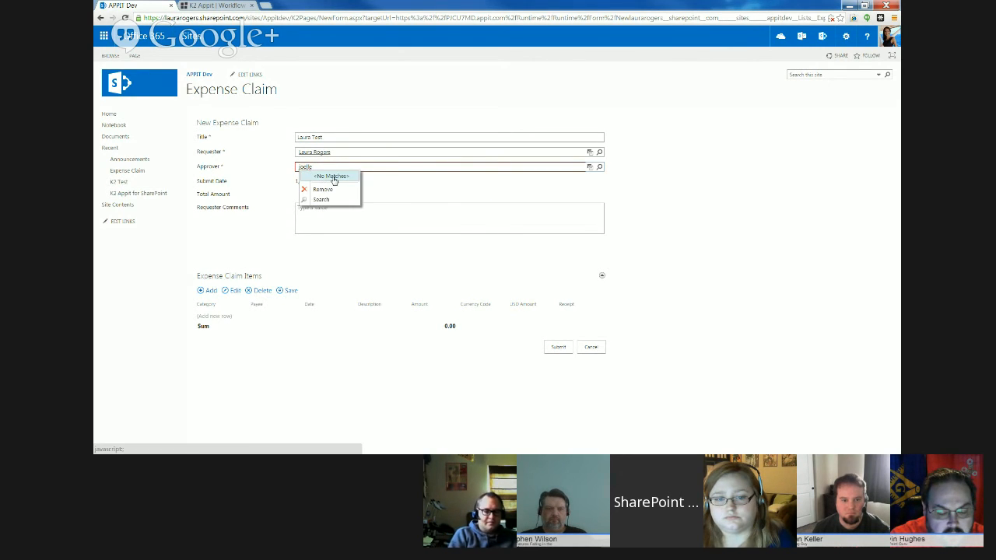
{"action": "left_click", "coordinate": [330, 166]}
{"action": "key", "text": "BackSpace"}
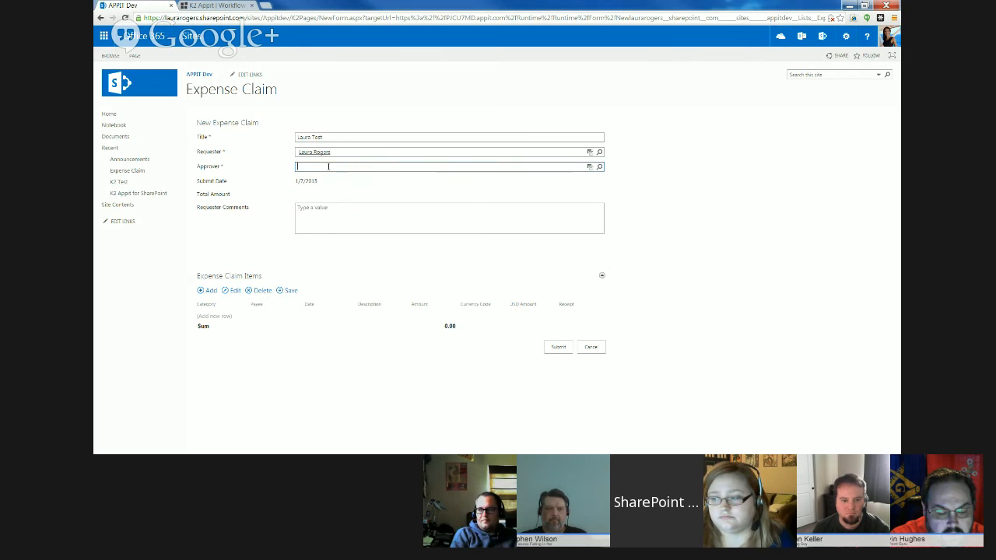
- Enter the requester's full name as the claim's approver as well
{"action": "type", "text": "j"}
{"action": "type", "text": "aura ro"}
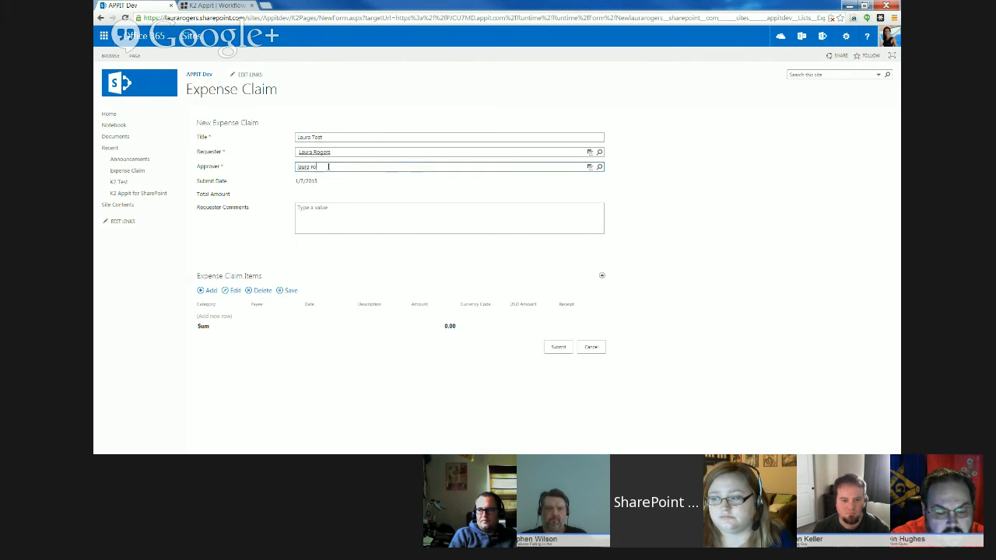
{"action": "type", "text": "gers"}
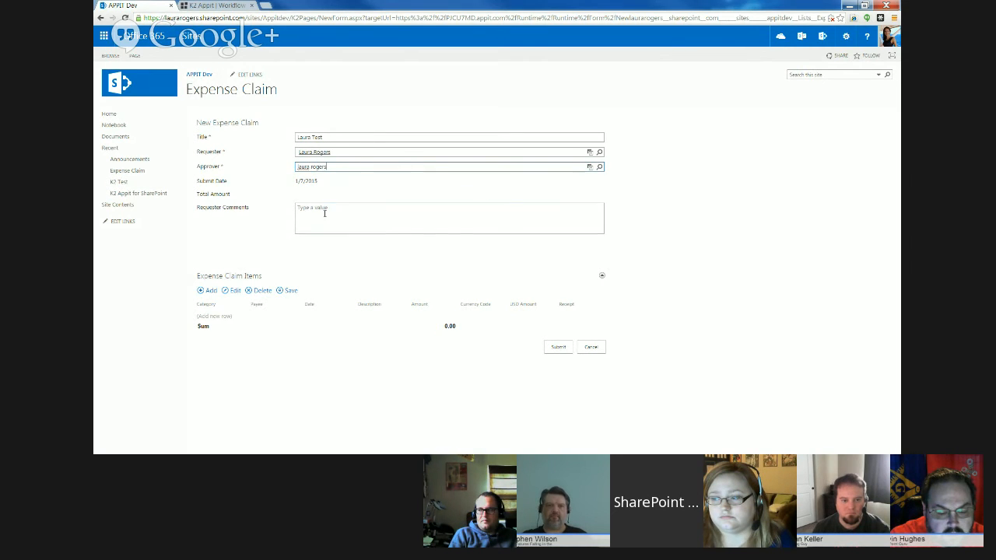
- Enter "This is a test" as the requester comments and try to submit the claim
{"action": "left_click", "coordinate": [324, 213]}
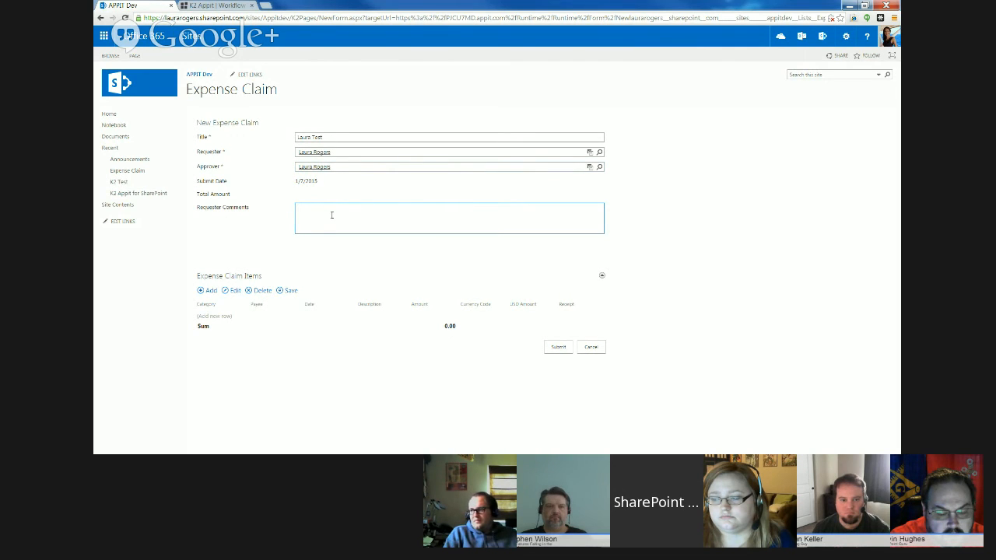
{"action": "type", "text": "This is a test"}
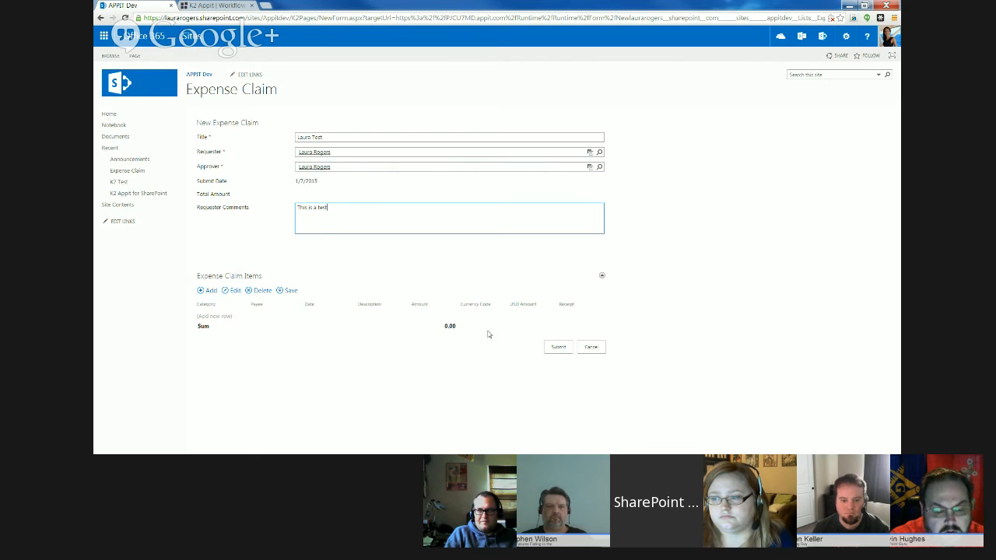
{"action": "left_click", "coordinate": [557, 346]}
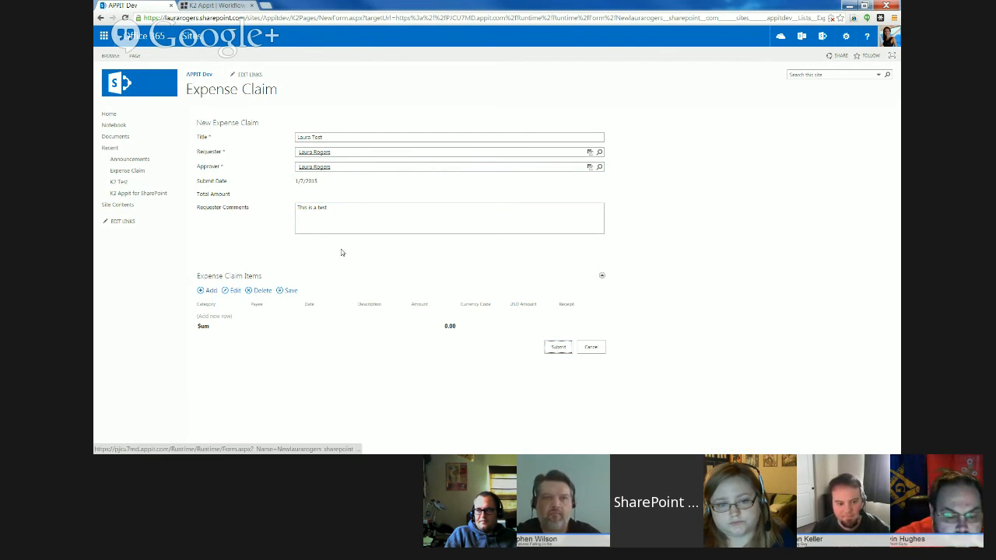
{"action": "left_click", "coordinate": [378, 211]}
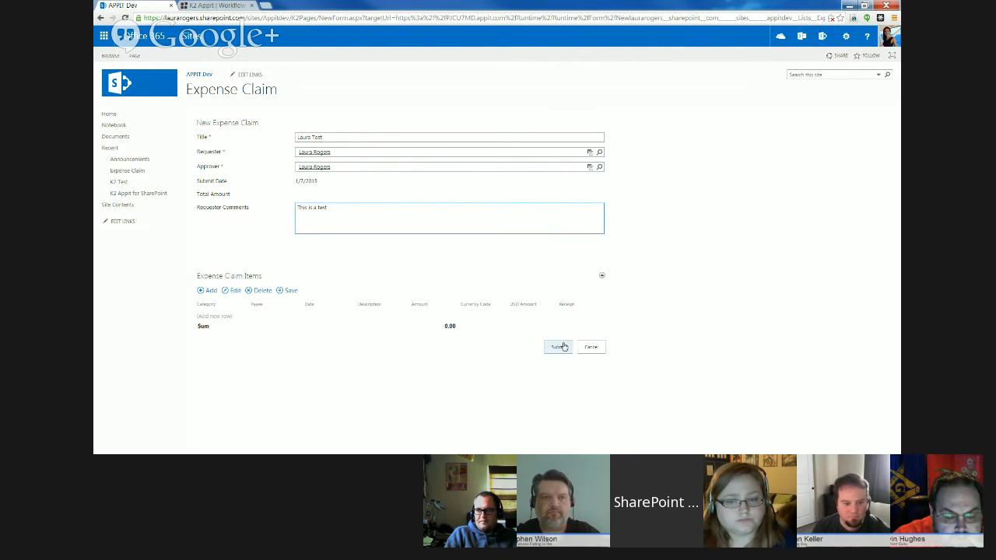
- Add an expense claim item with the Home Office expense category, payee "test" and date 10/1/2014
{"action": "left_click", "coordinate": [207, 290]}
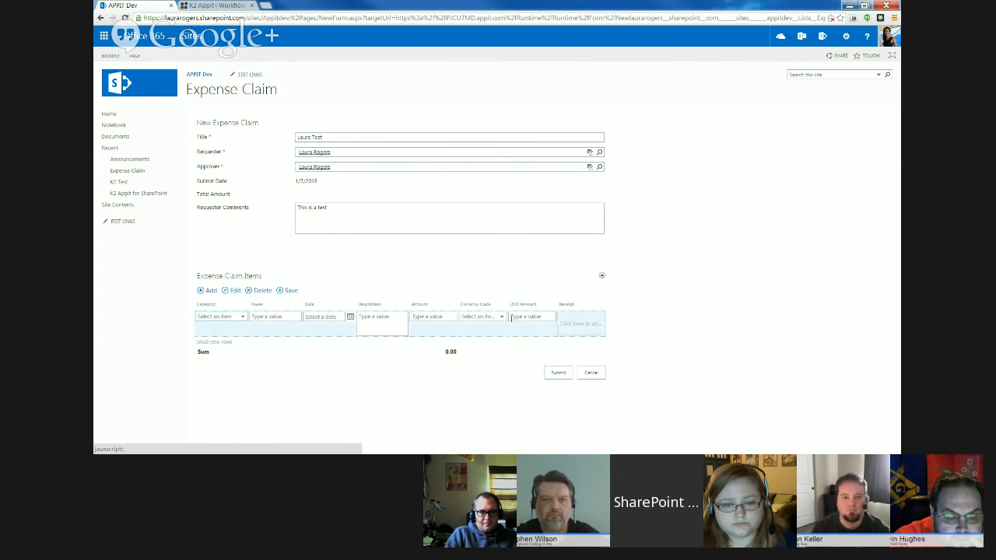
{"action": "left_click", "coordinate": [242, 317]}
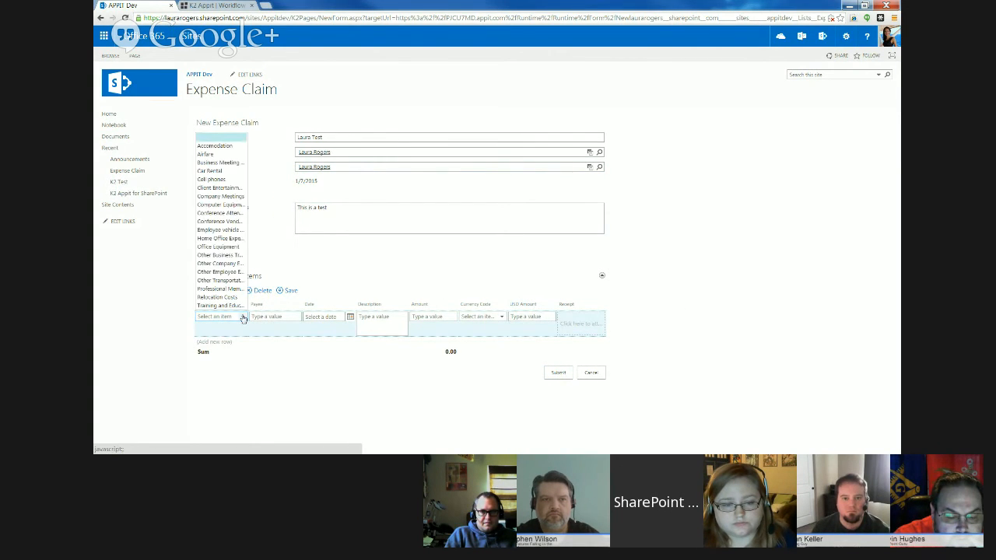
{"action": "left_click", "coordinate": [221, 238]}
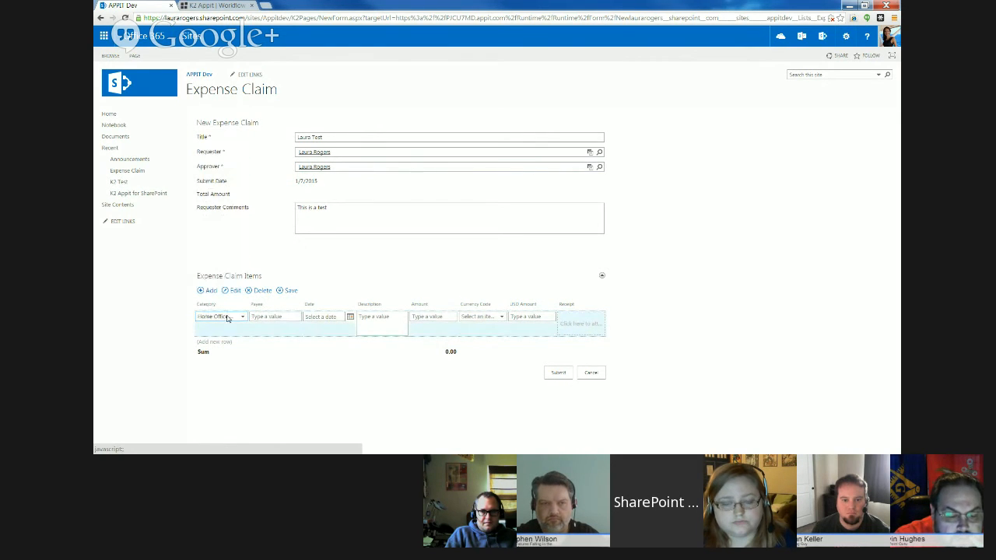
{"action": "left_click", "coordinate": [282, 316]}
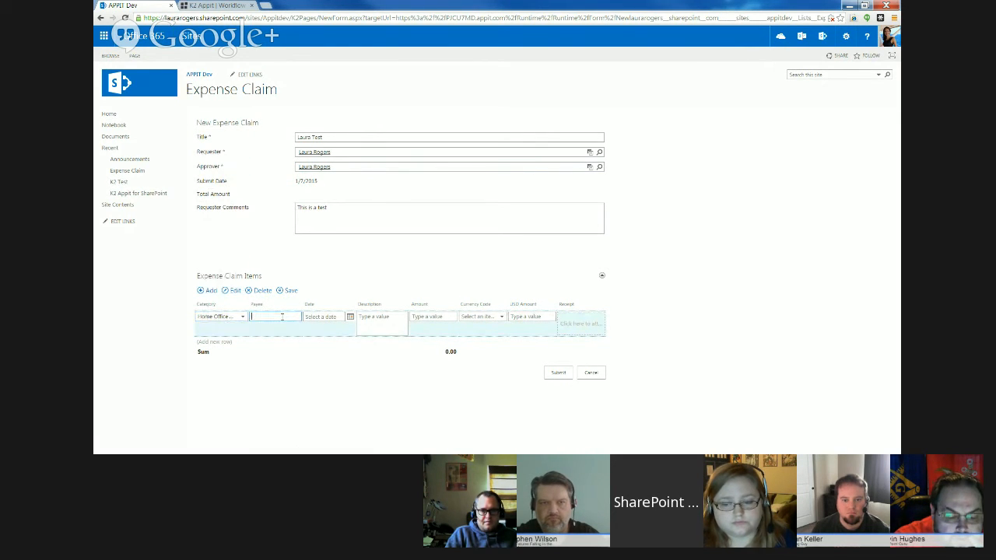
{"action": "type", "text": "test"}
{"action": "key", "text": "Tab"}
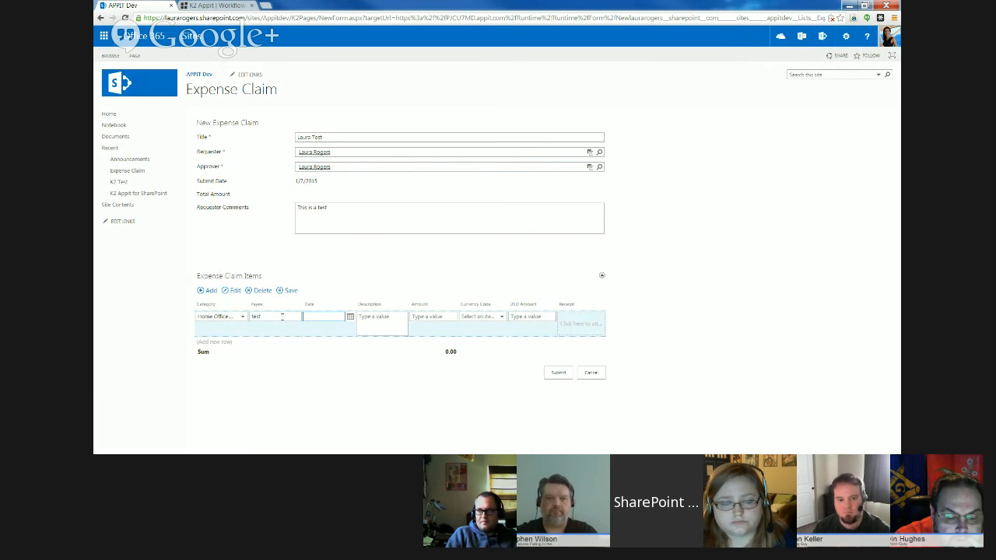
{"action": "type", "text": "10/1"}
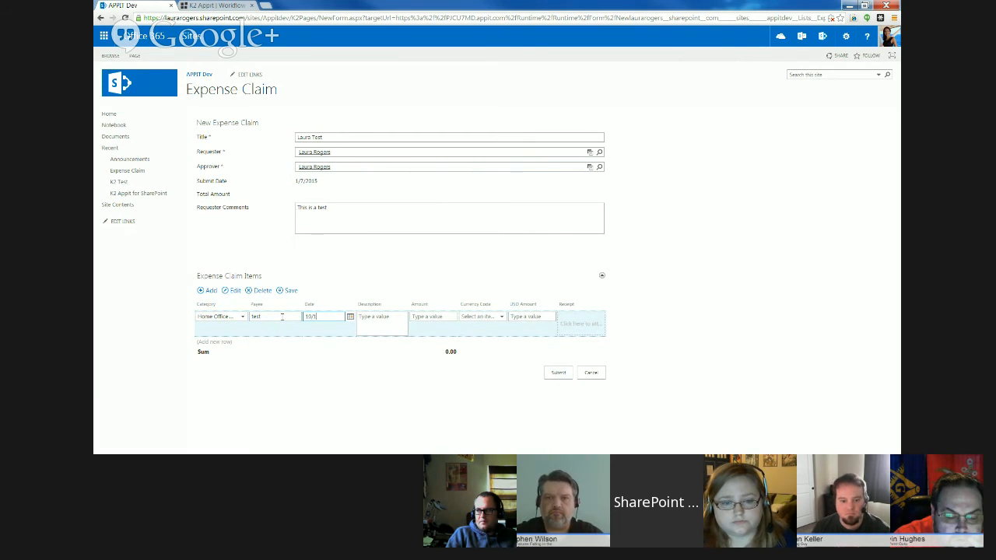
{"action": "type", "text": "/2014"}
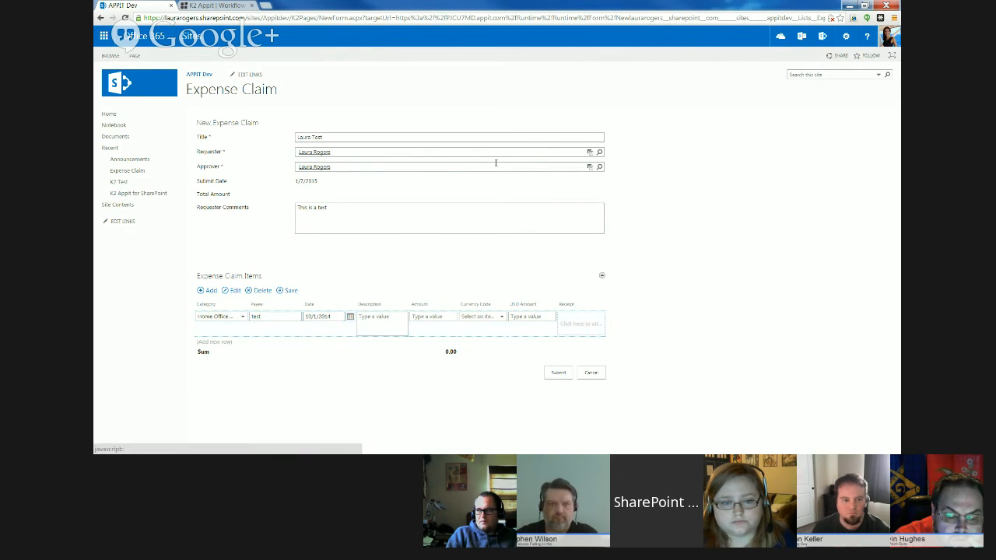
- Give the expense item the description "test" and an amount of 100
{"action": "left_click", "coordinate": [389, 325]}
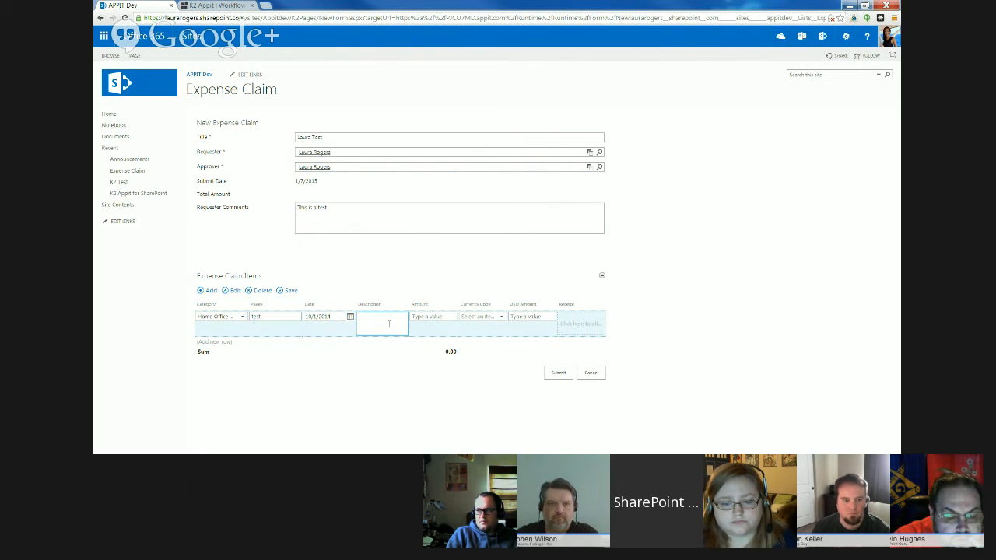
{"action": "type", "text": "test"}
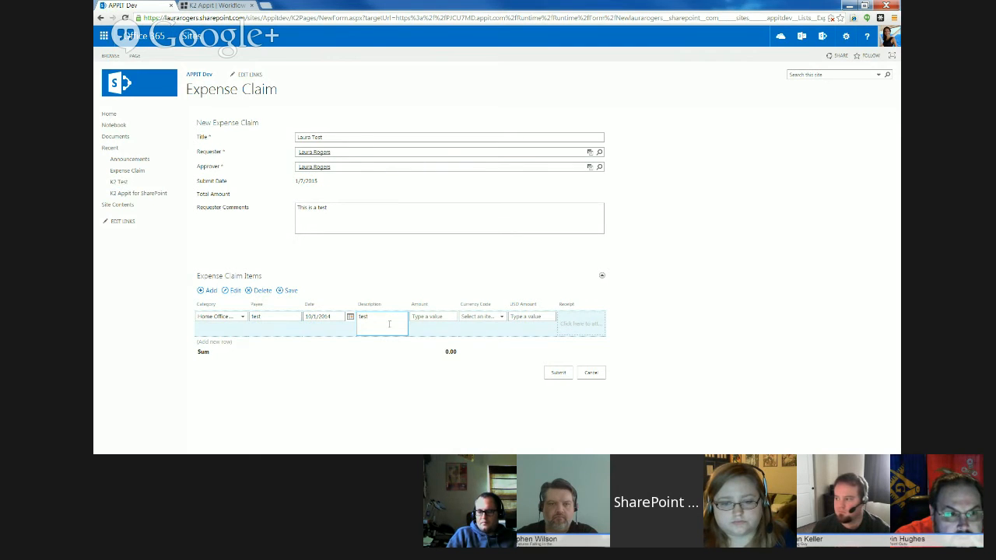
{"action": "left_click", "coordinate": [443, 318]}
{"action": "type", "text": "100"}
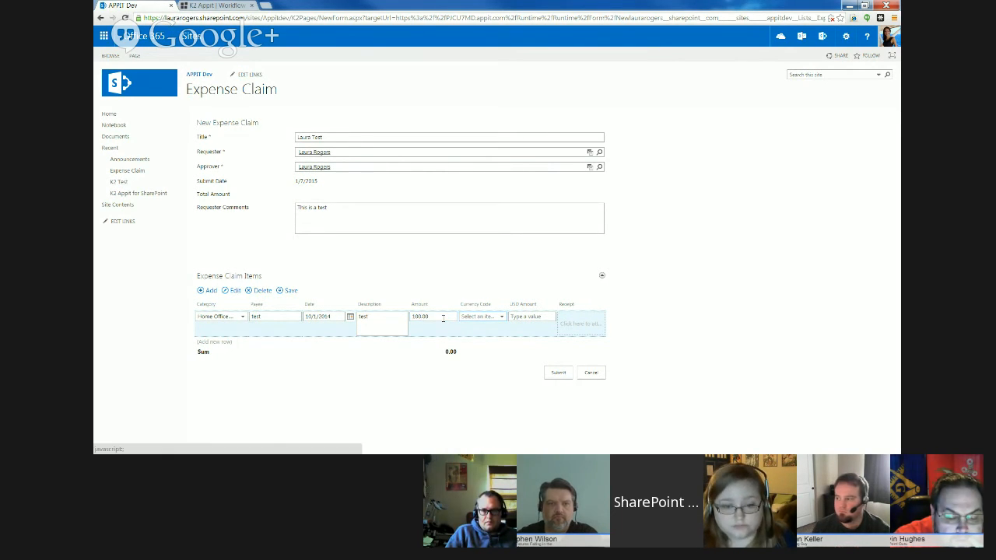
- Choose USD as the expense item's currency code, and switch it to EUR
{"action": "left_click", "coordinate": [480, 317]}
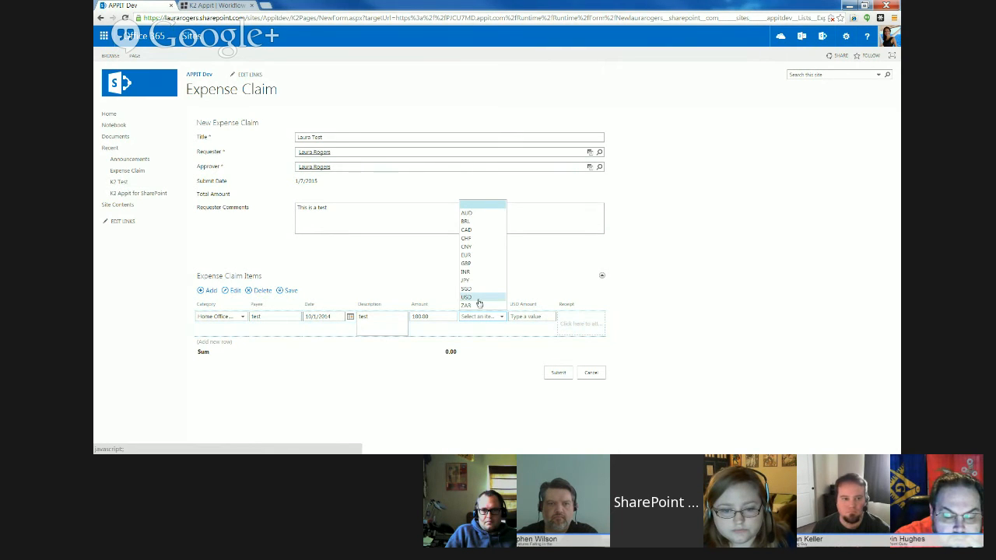
{"action": "left_click", "coordinate": [475, 298]}
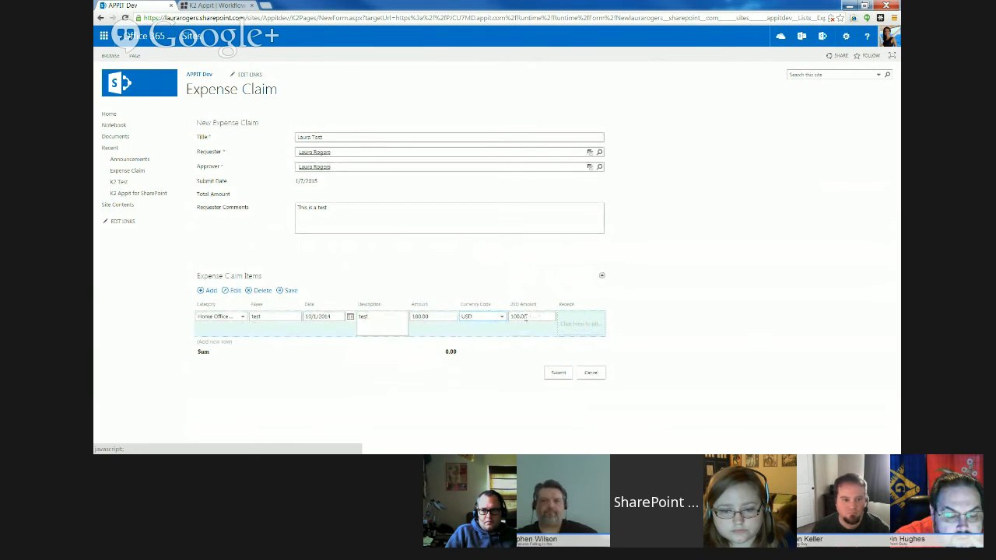
{"action": "left_click", "coordinate": [502, 316]}
{"action": "left_click", "coordinate": [471, 255]}
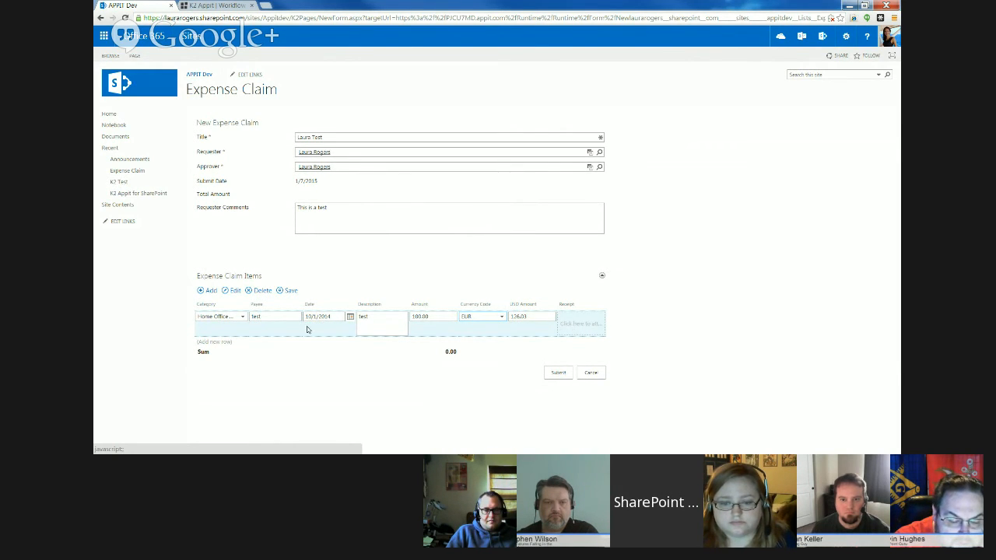
- Save the first expense item and start a second one with category Relocation Costs, payee "two" and date 1/15/2015
{"action": "left_click", "coordinate": [285, 290]}
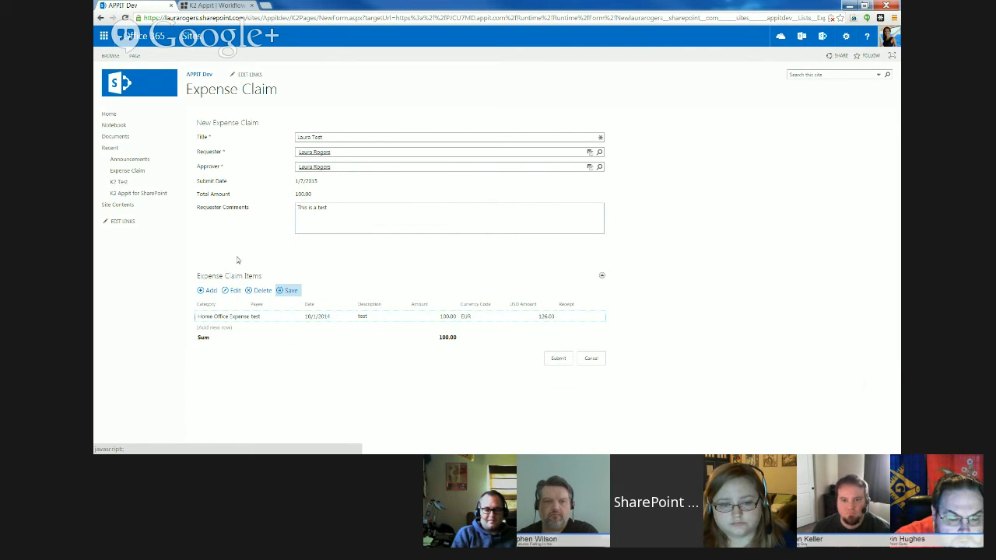
{"action": "left_click", "coordinate": [205, 290]}
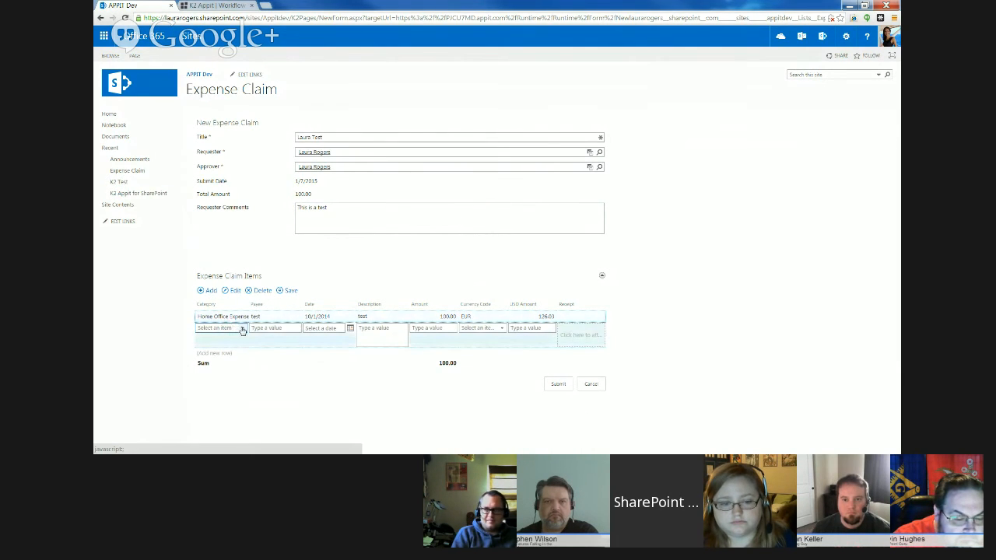
{"action": "left_click", "coordinate": [242, 330]}
{"action": "left_click", "coordinate": [222, 307]}
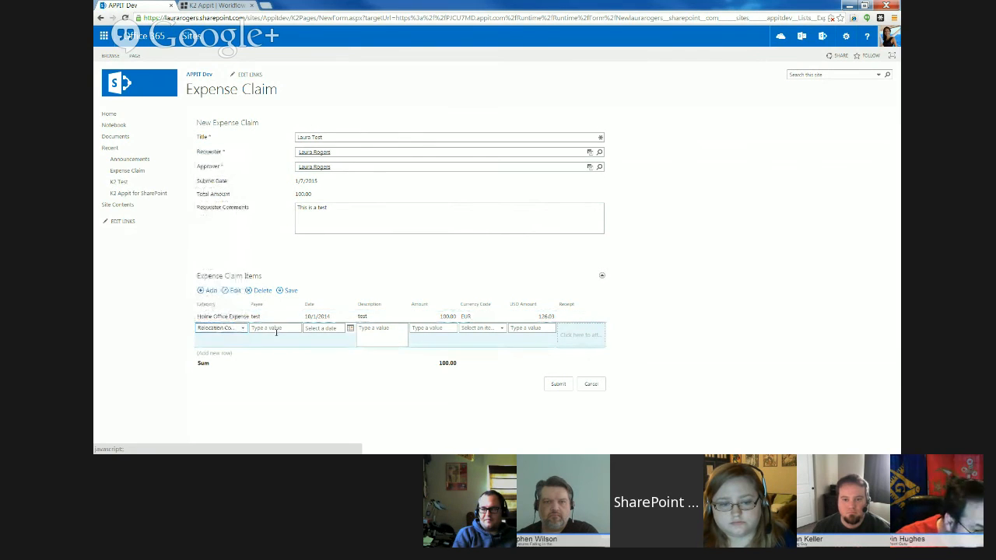
{"action": "left_click", "coordinate": [276, 330]}
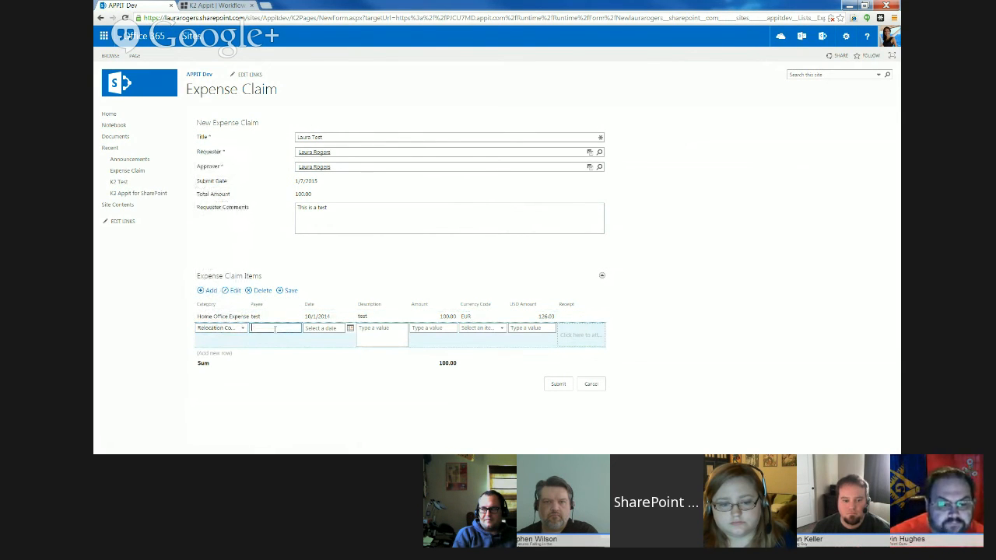
{"action": "type", "text": "two"}
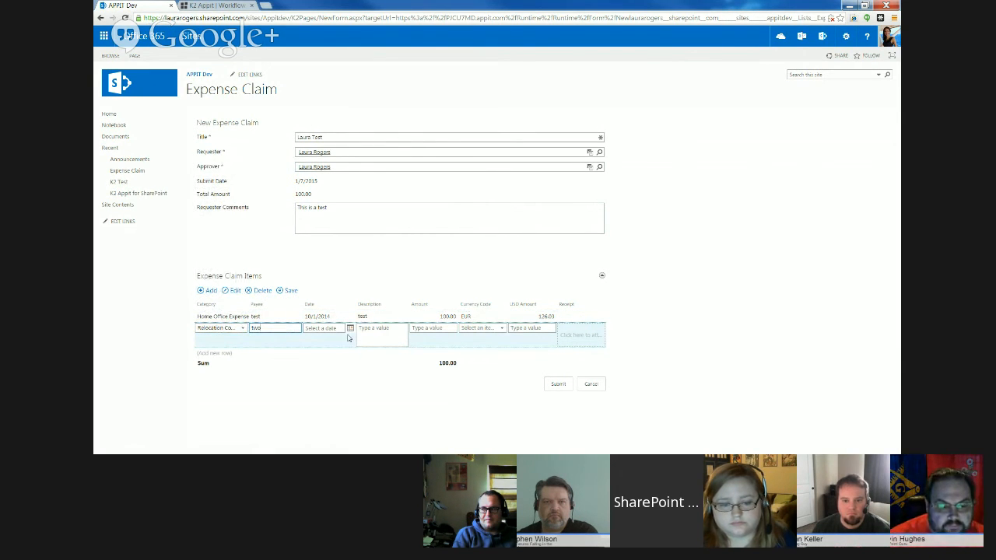
{"action": "left_click", "coordinate": [350, 327]}
{"action": "left_click", "coordinate": [319, 386]}
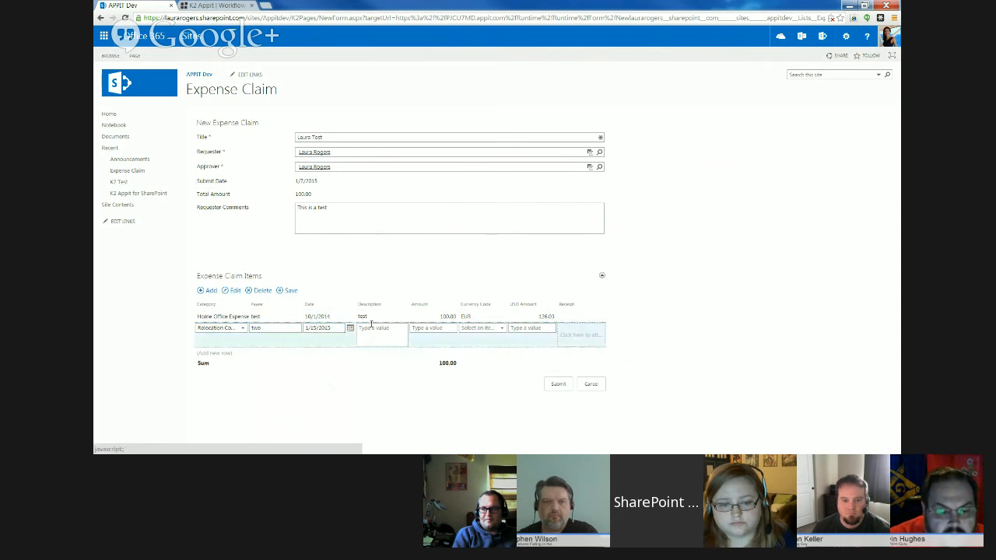
- Give the second expense item an amount of 50 in USD and save the item
{"action": "left_click", "coordinate": [439, 327]}
{"action": "type", "text": "5"}
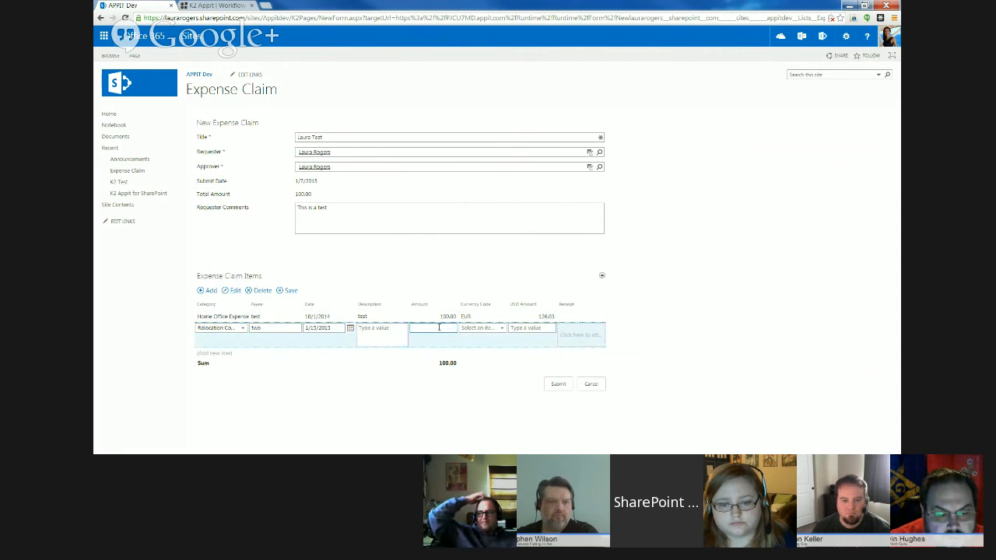
{"action": "type", "text": "0"}
{"action": "left_click", "coordinate": [492, 327]}
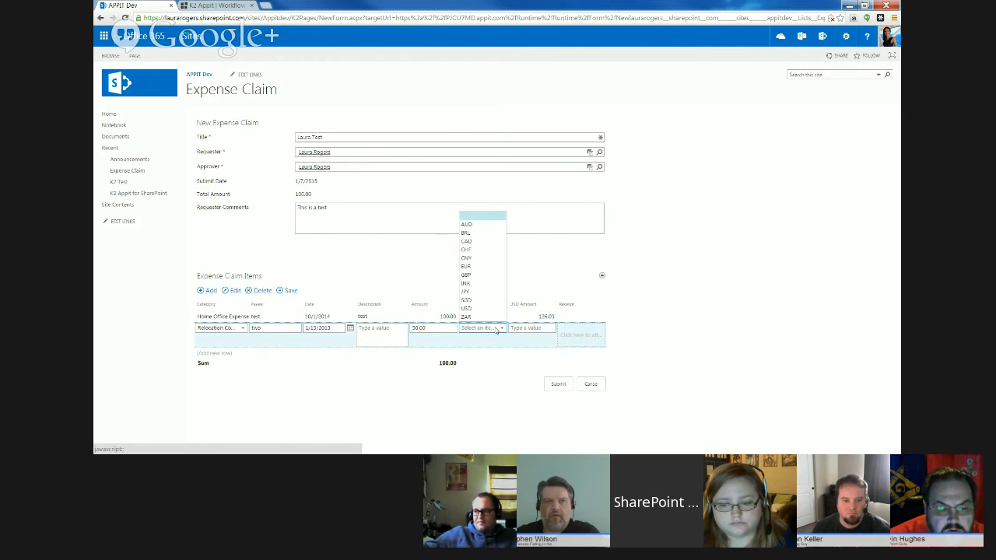
{"action": "left_click", "coordinate": [470, 308]}
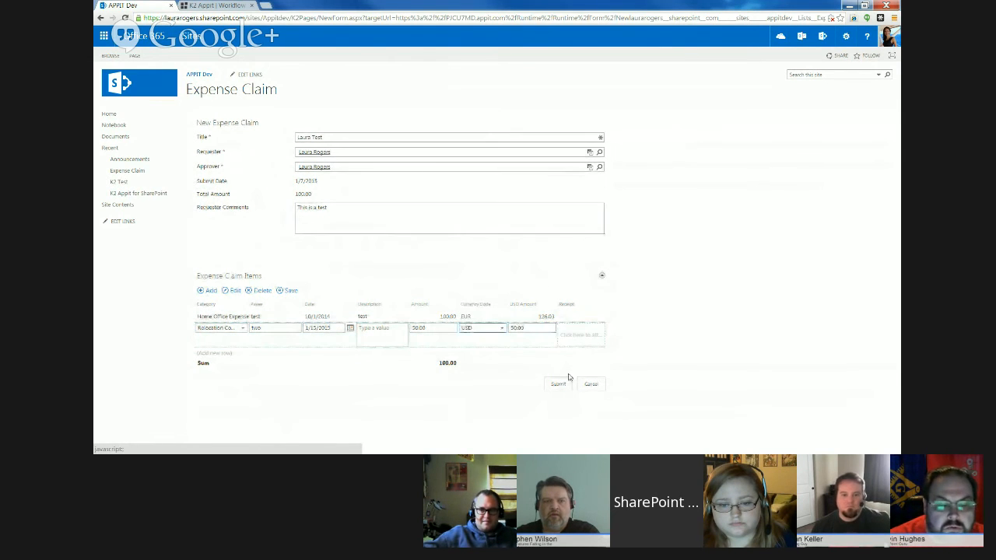
{"action": "left_click", "coordinate": [287, 290]}
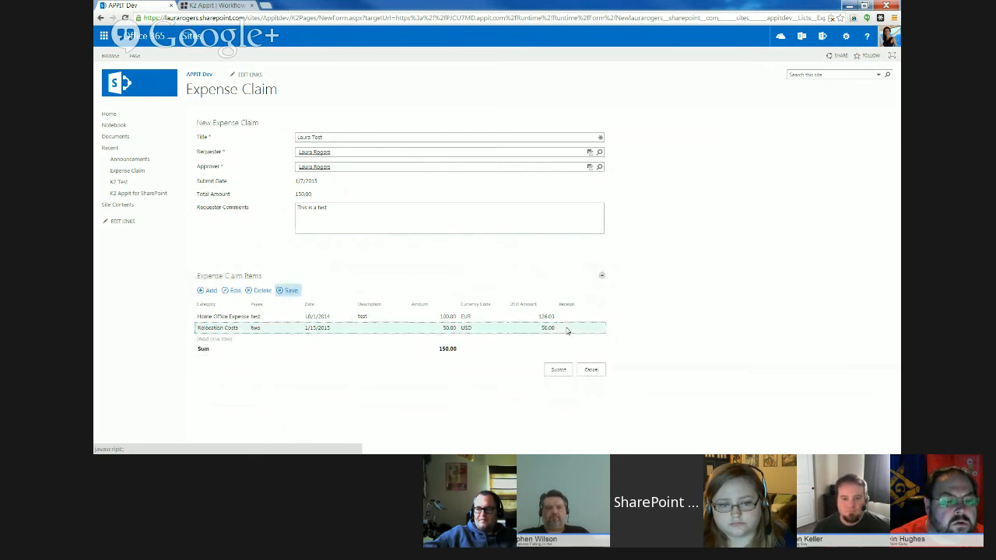
- Submit the expense claim for approval, confirming the submission and closing the success message
{"action": "left_click", "coordinate": [559, 370]}
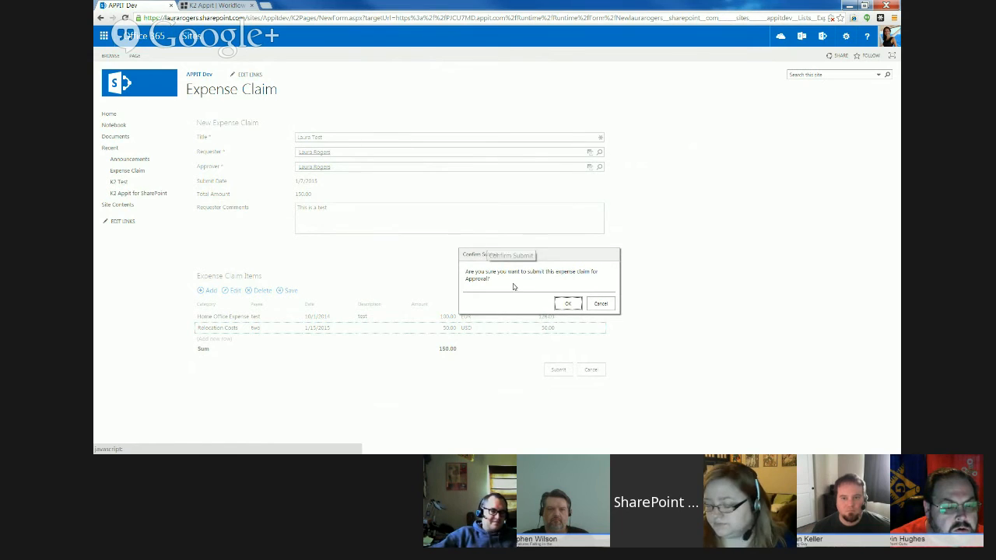
{"action": "left_click", "coordinate": [567, 305]}
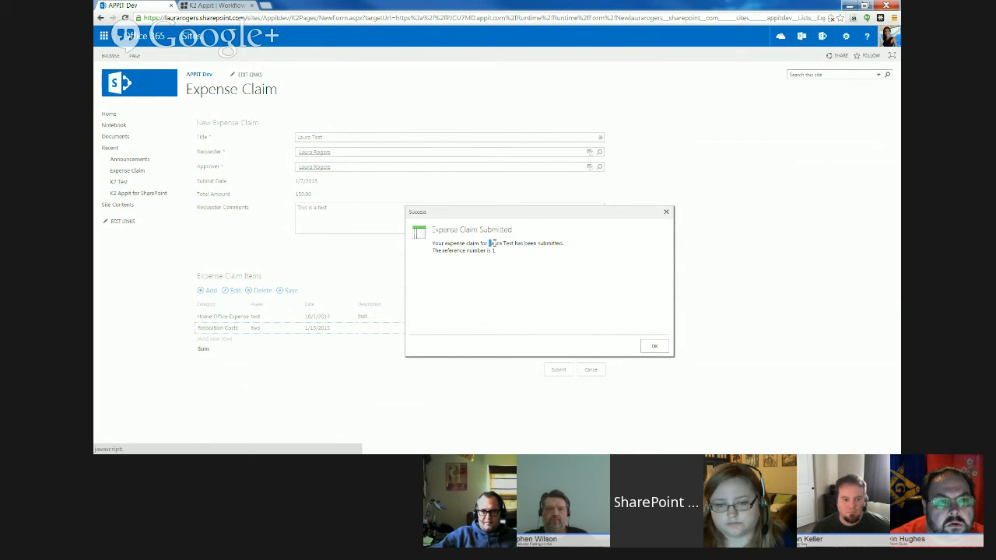
{"action": "left_click_drag", "start_coordinate": [490, 243], "coordinate": [515, 243]}
{"action": "left_click", "coordinate": [511, 249]}
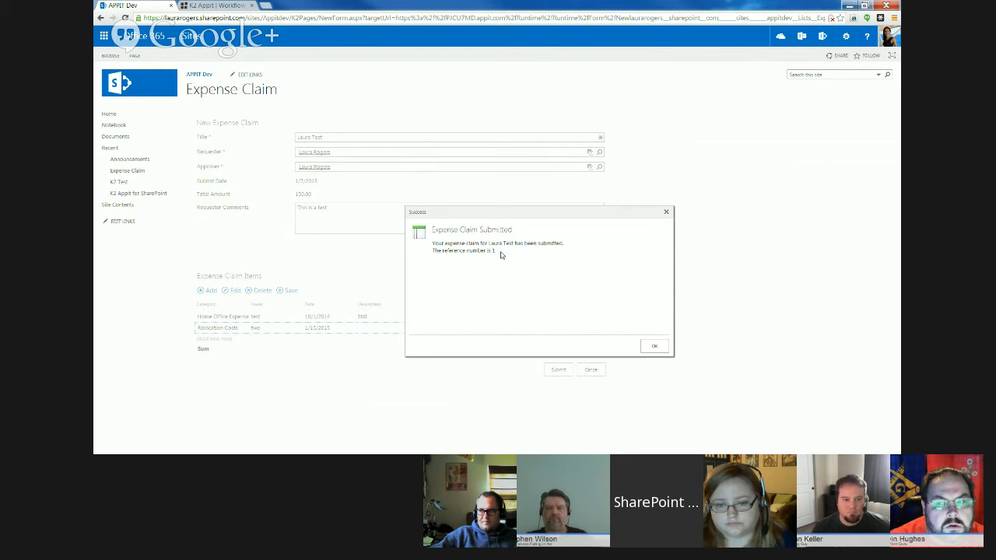
{"action": "left_click", "coordinate": [655, 347]}
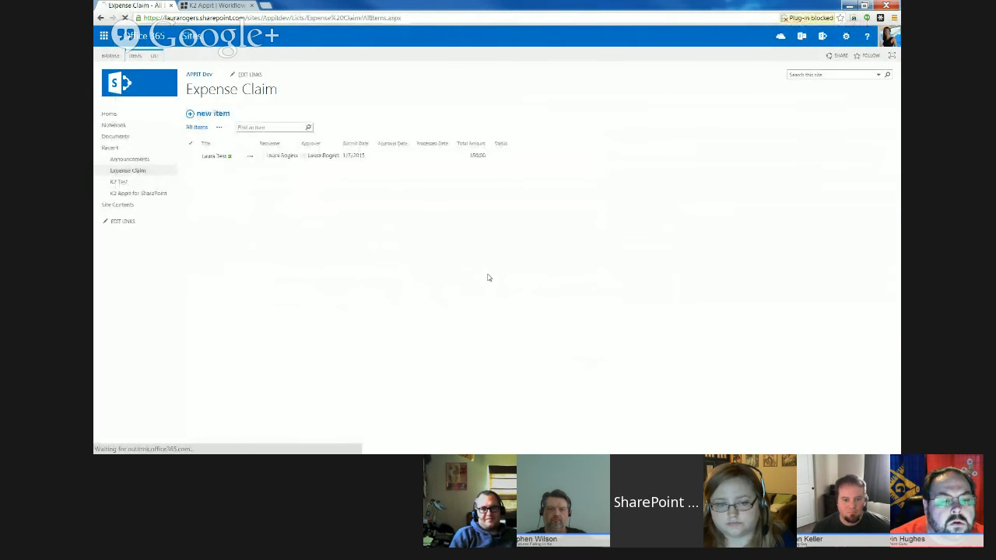
- View the submitted claim in its display form and close the form
{"action": "left_click", "coordinate": [218, 156]}
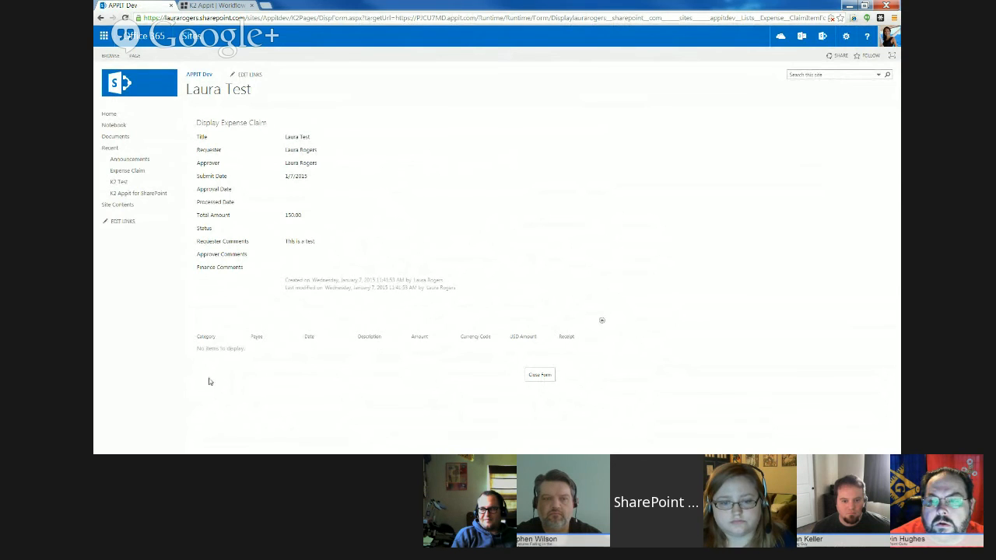
{"action": "left_click", "coordinate": [545, 376]}
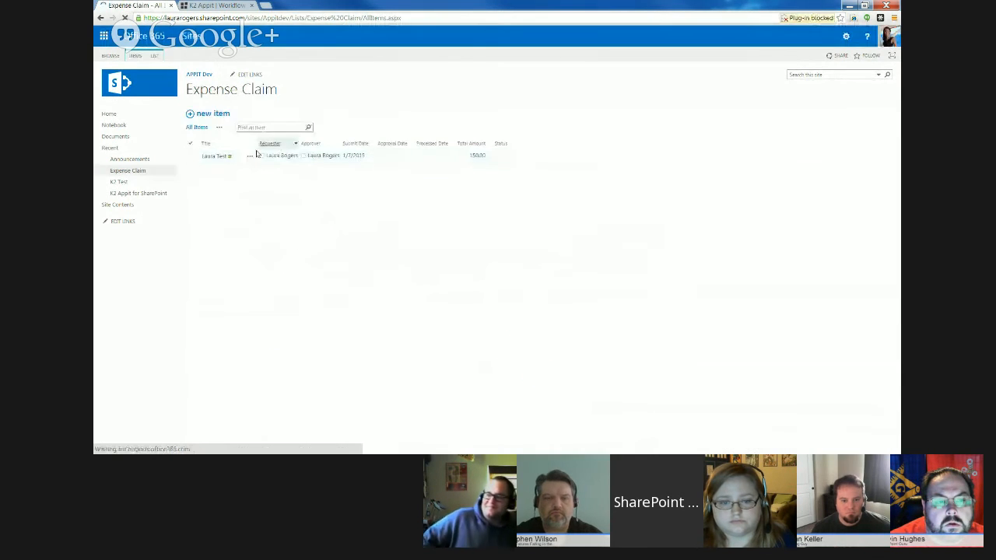
- Open the submitted expense claim for editing and place the cursor in the requester comments
{"action": "left_click", "coordinate": [248, 156]}
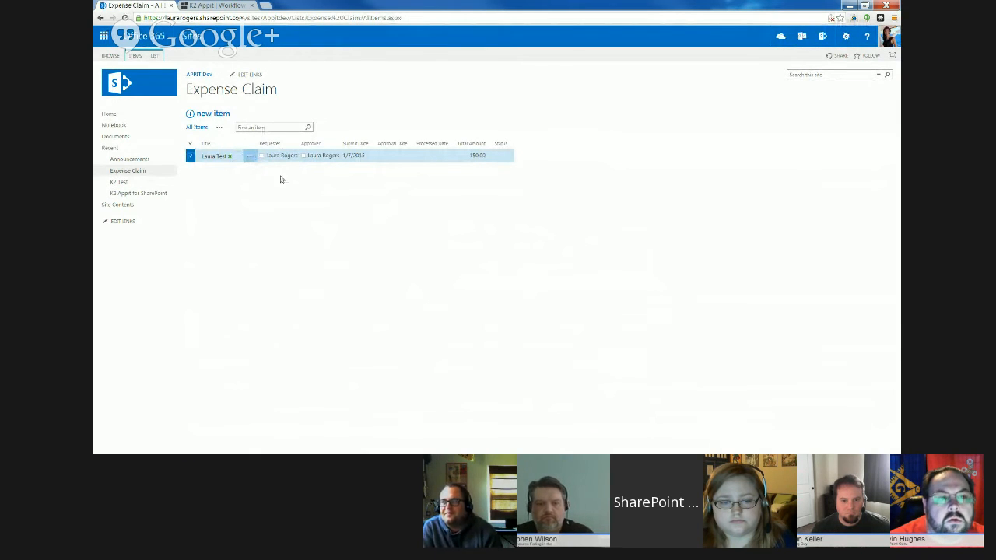
{"action": "left_click", "coordinate": [135, 56]}
{"action": "left_click", "coordinate": [163, 77]}
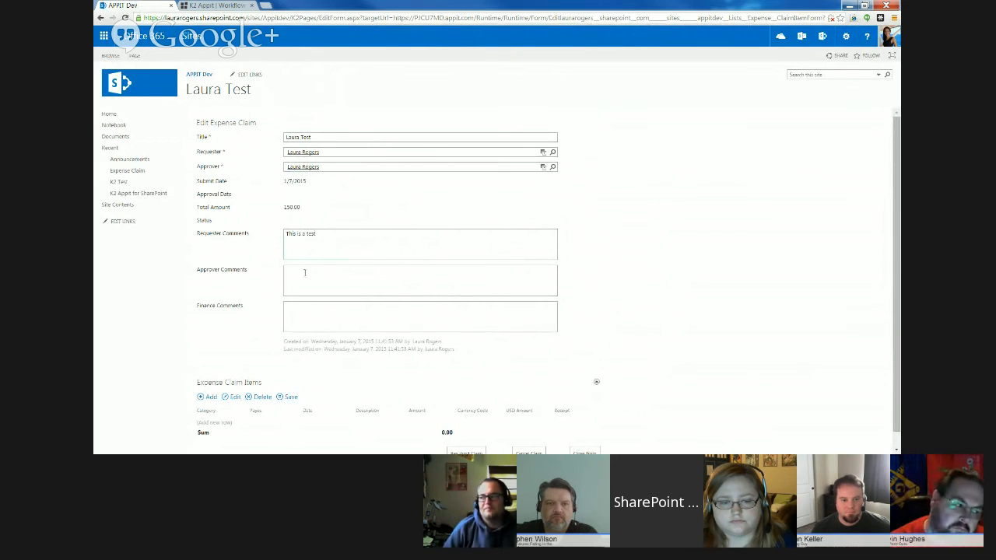
{"action": "scroll", "coordinate": [896, 247], "scroll_direction": "down", "scroll_amount": 2}
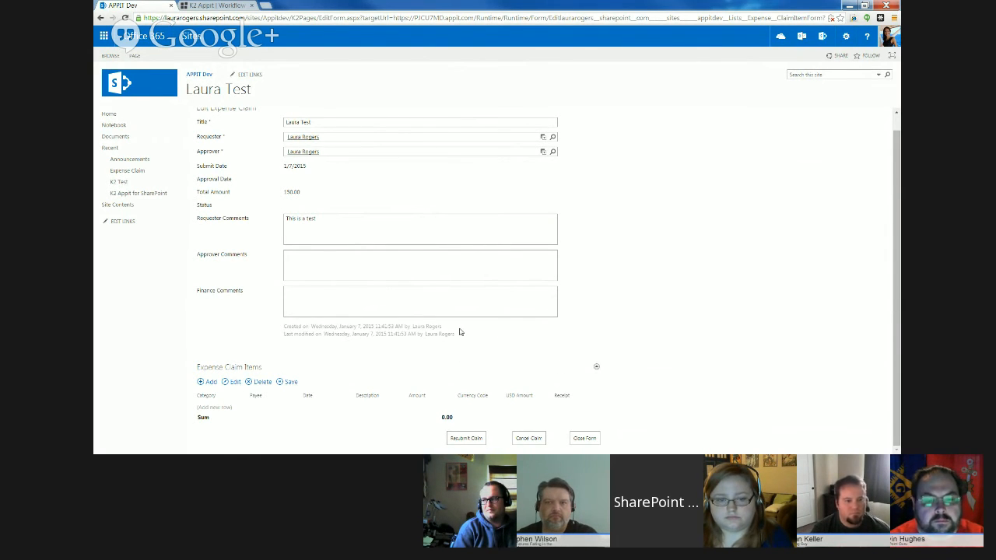
{"action": "left_click", "coordinate": [330, 221]}
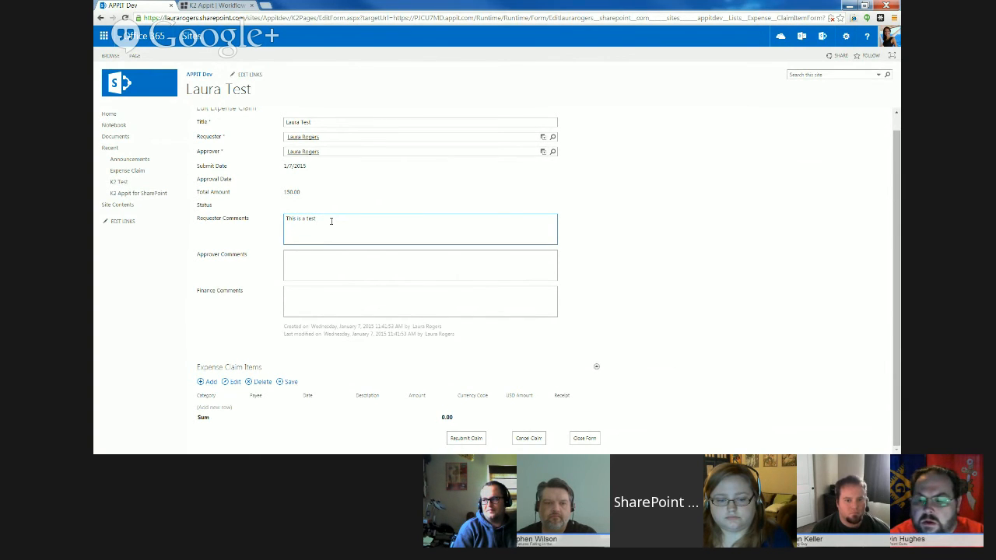
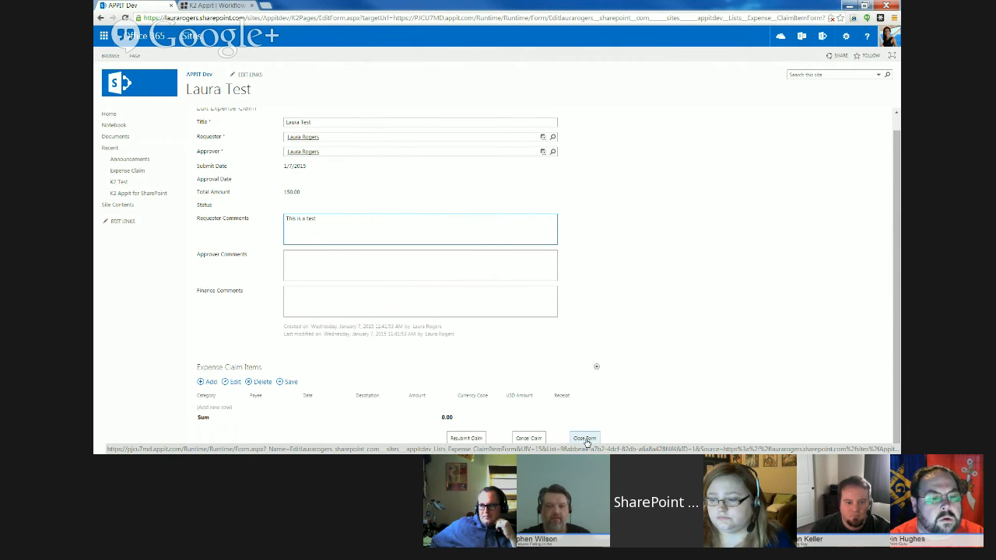
- Close the claim's edit form and open the K2 Appit for SharePoint app from the site contents
{"action": "left_click", "coordinate": [584, 439]}
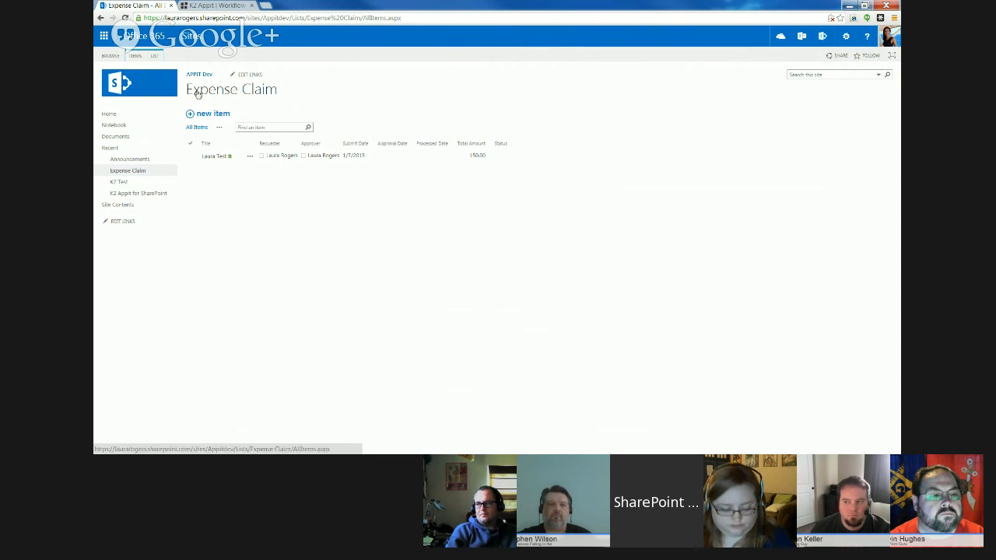
{"action": "left_click", "coordinate": [156, 59]}
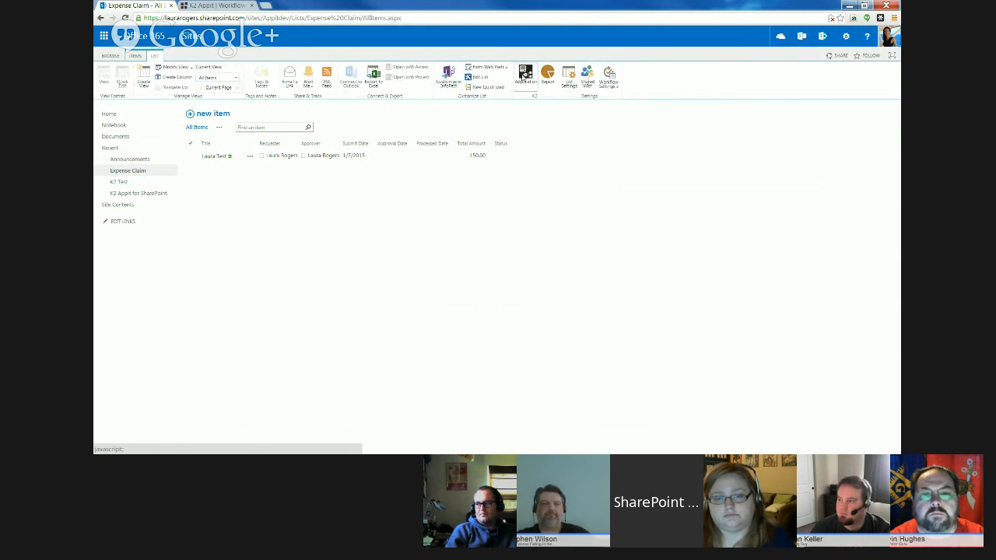
{"action": "left_click", "coordinate": [123, 208]}
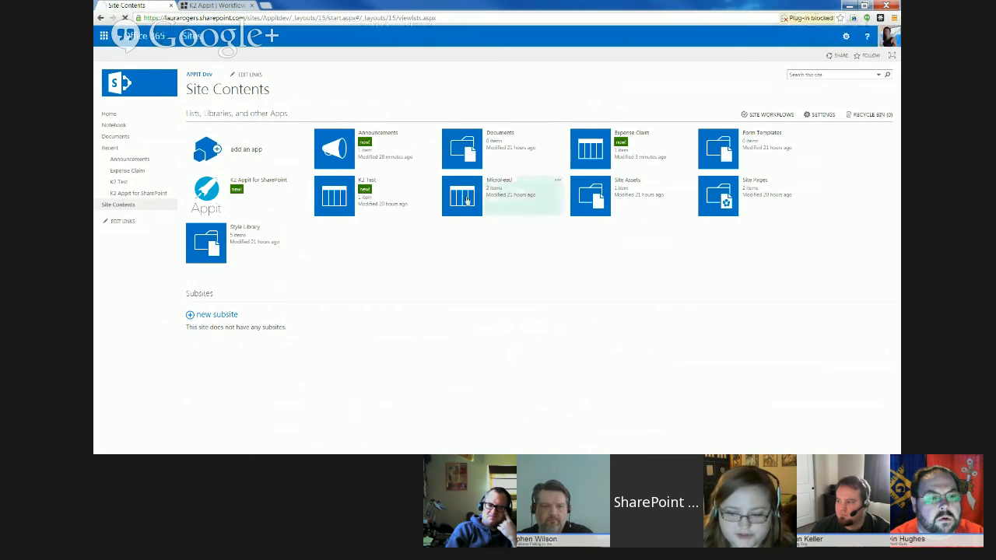
{"action": "left_click", "coordinate": [204, 192]}
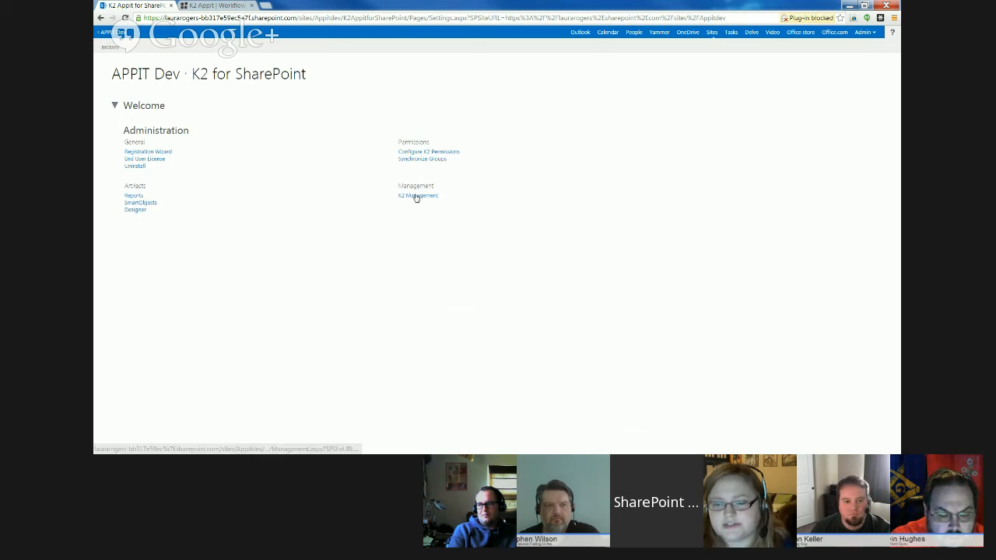
- Open the K2 Management site and expand SmartObject Administration and its SmartBox Security node
{"action": "left_click", "coordinate": [417, 196]}
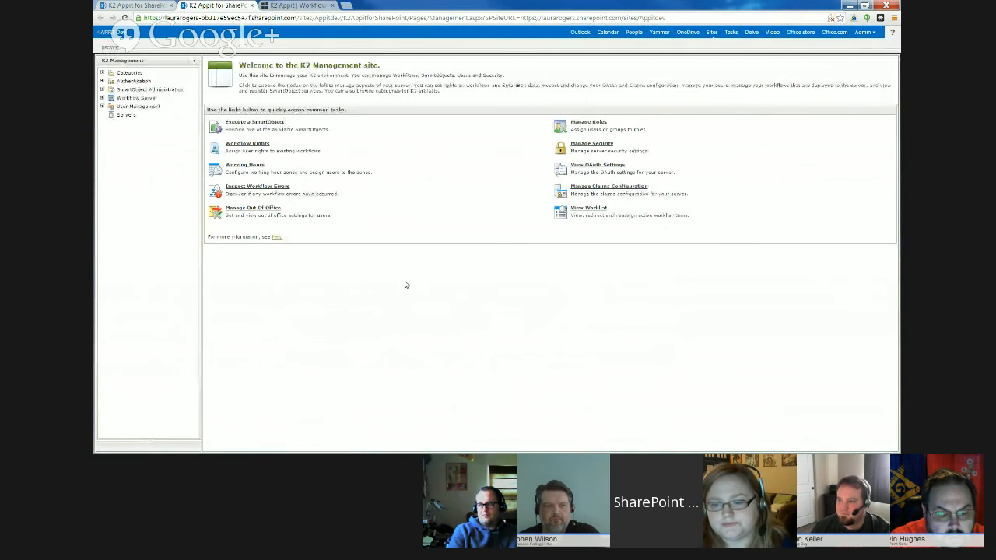
{"action": "left_click", "coordinate": [102, 90]}
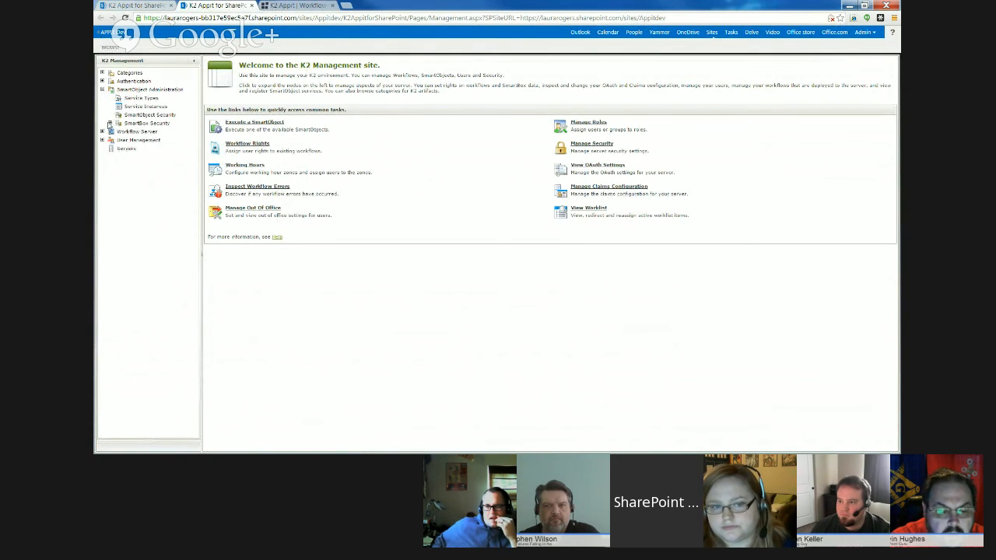
{"action": "left_click", "coordinate": [110, 123]}
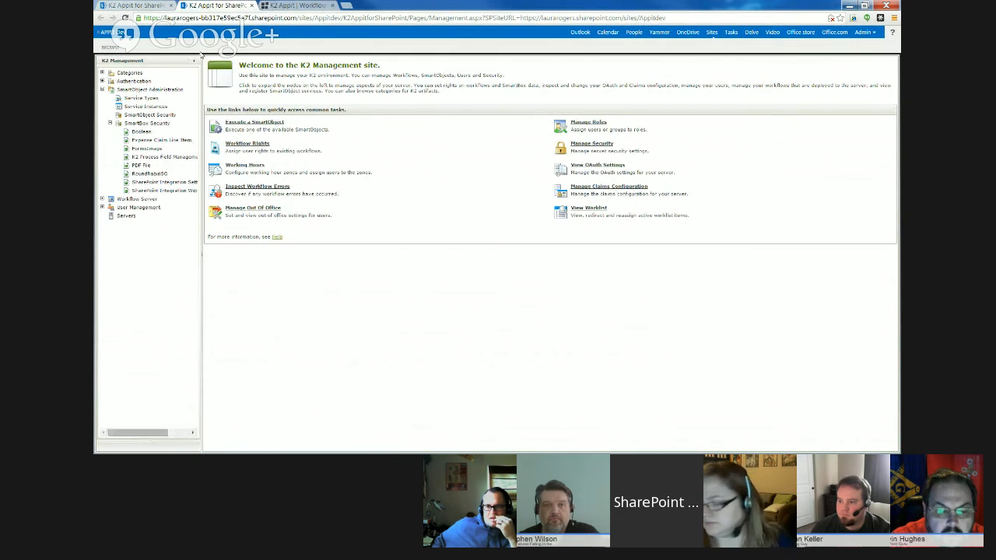
- Return to the APPIT Dev site and open the K2 application page of the Expense Claim list
{"action": "left_click", "coordinate": [121, 33]}
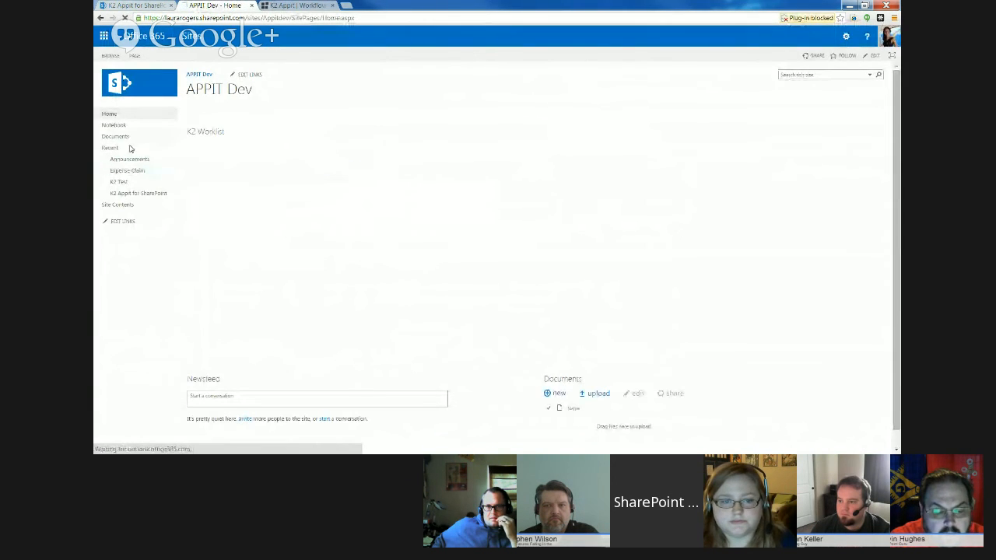
{"action": "left_click", "coordinate": [132, 171]}
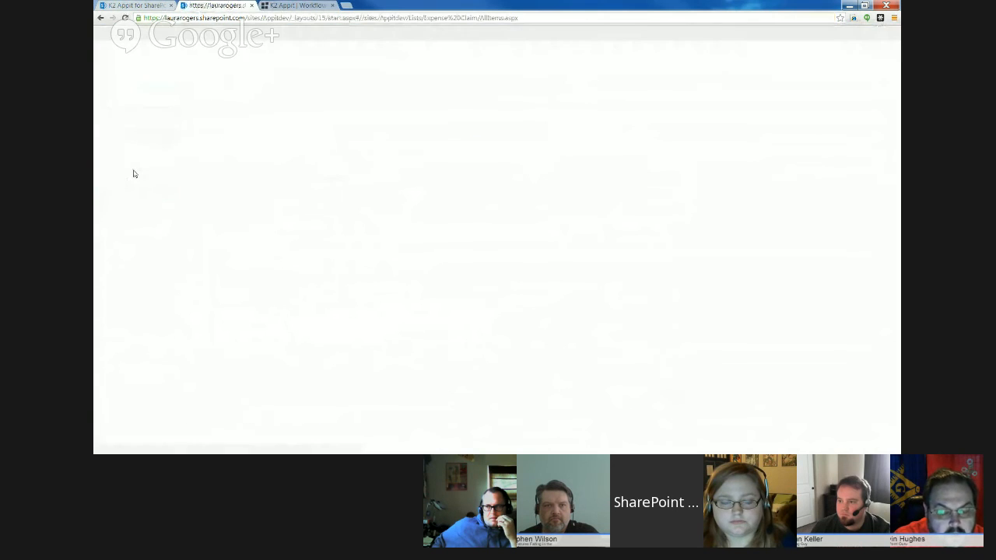
{"action": "left_click", "coordinate": [155, 55]}
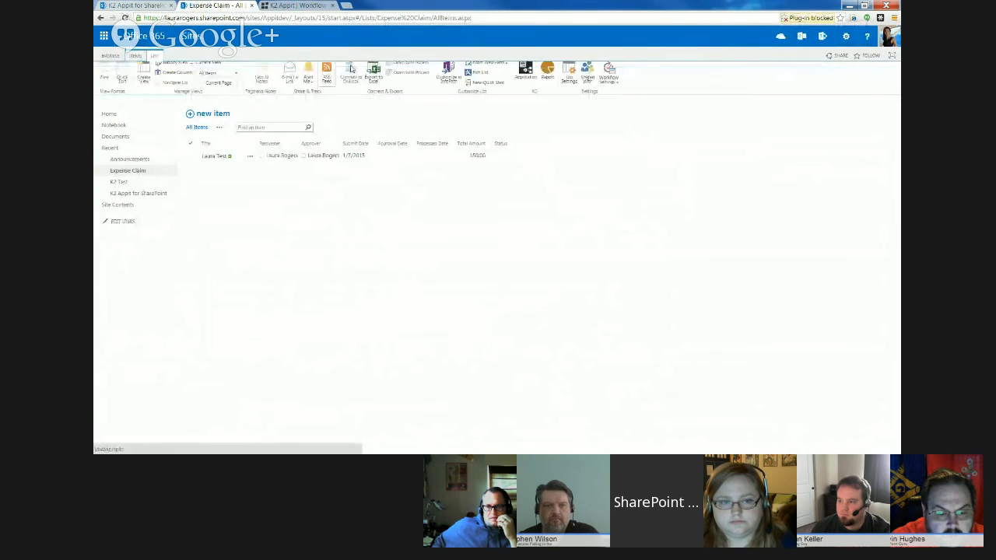
{"action": "left_click", "coordinate": [523, 77]}
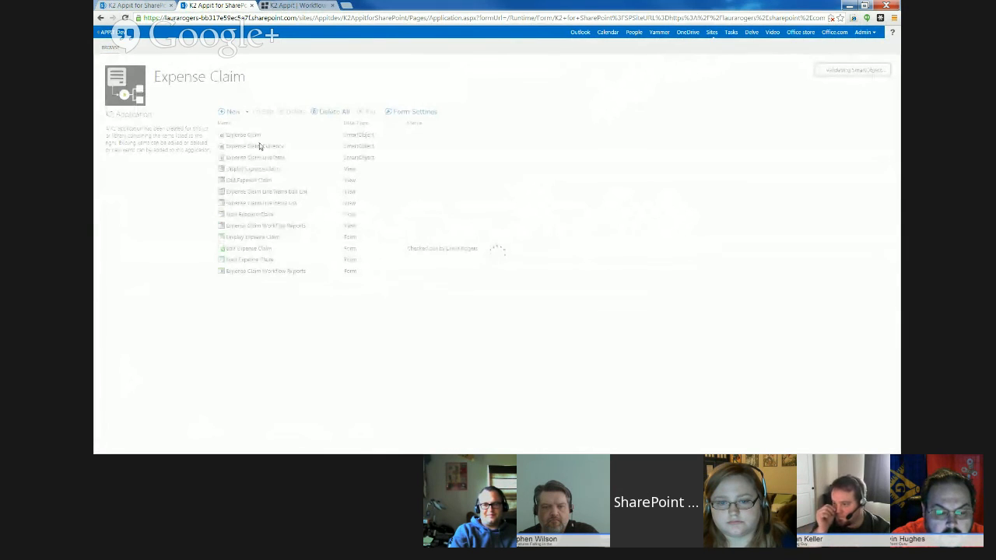
- Open the Edit Expense Claim form for editing in the form designer
{"action": "left_click", "coordinate": [298, 248]}
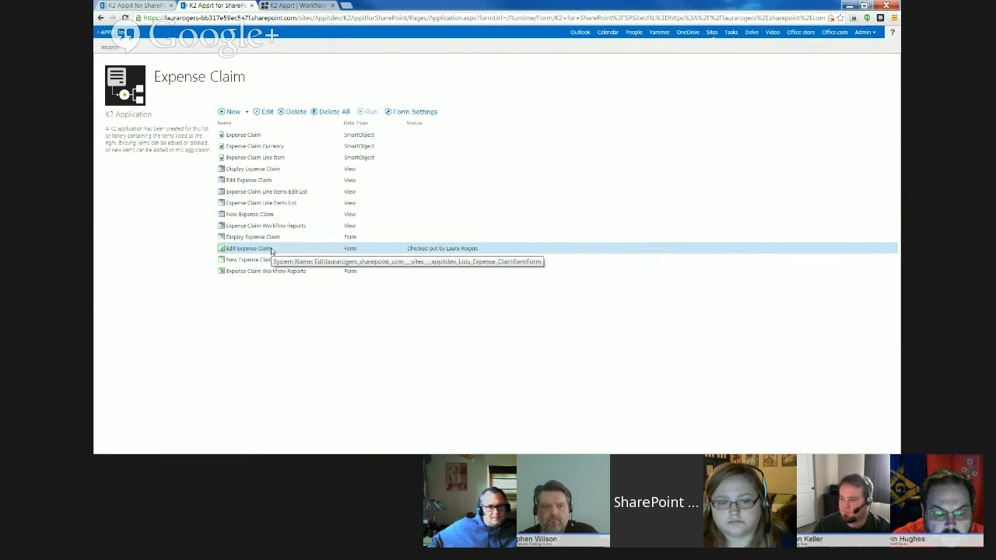
{"action": "right_click", "coordinate": [272, 250]}
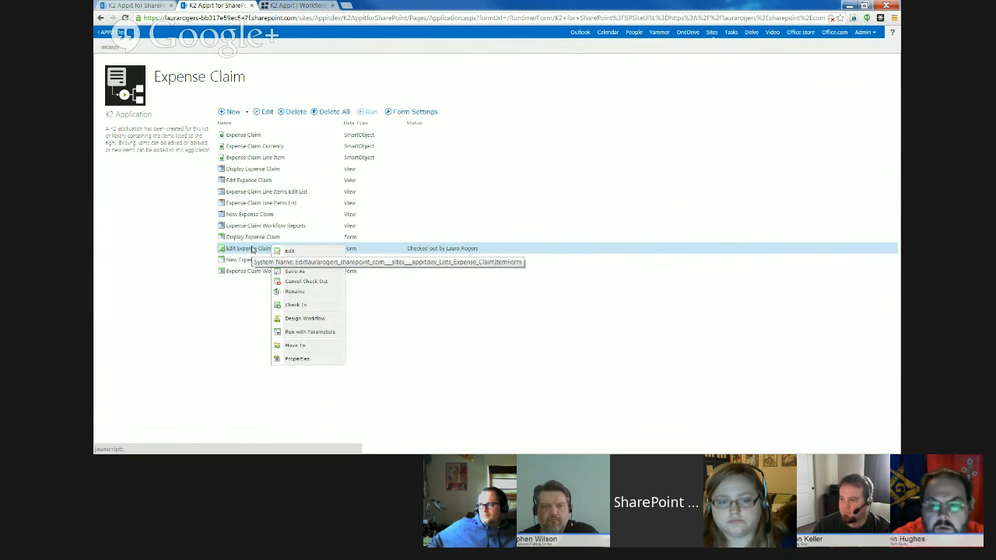
{"action": "left_click", "coordinate": [252, 250]}
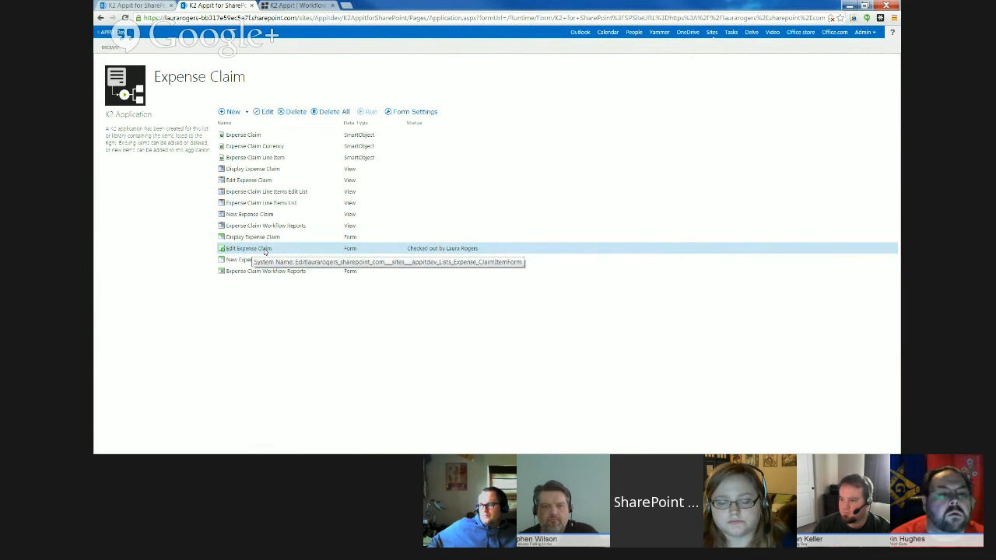
{"action": "right_click", "coordinate": [265, 250]}
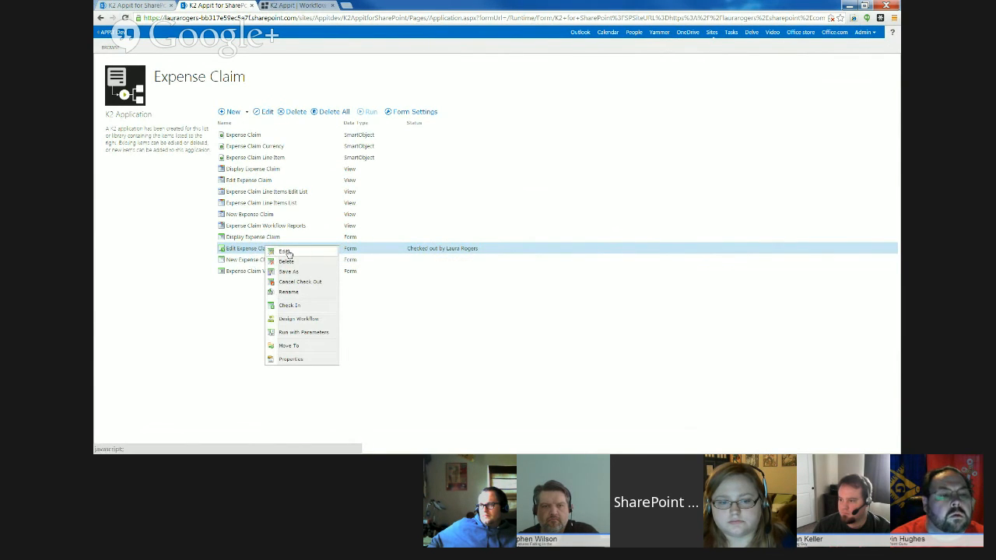
{"action": "left_click", "coordinate": [274, 252]}
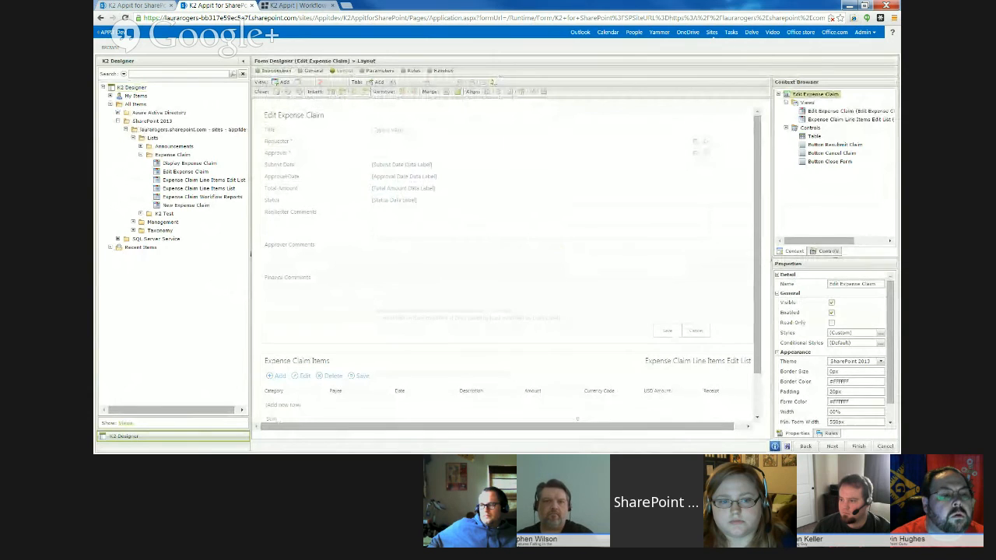
{"action": "key", "text": "alt+Tab"}
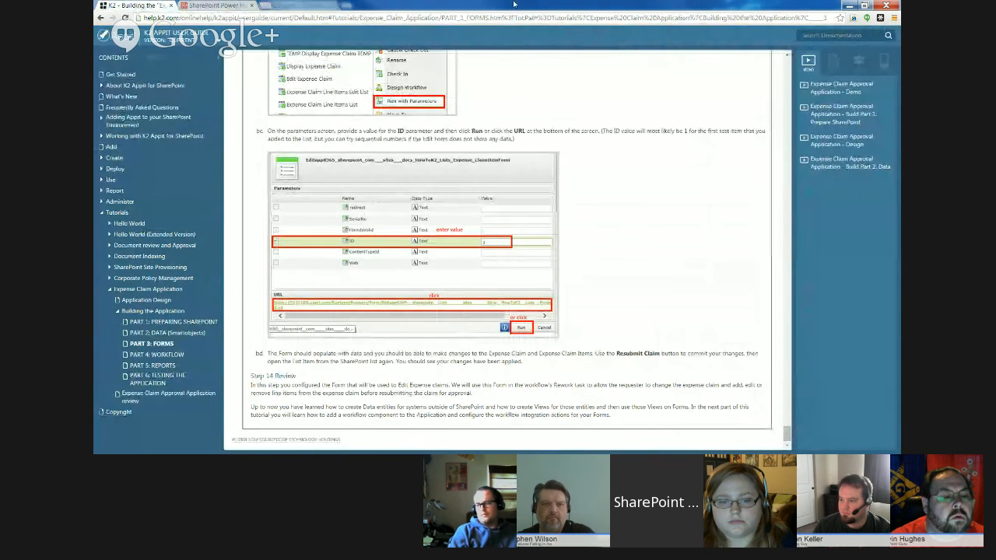
{"action": "key", "text": "alt+Tab"}
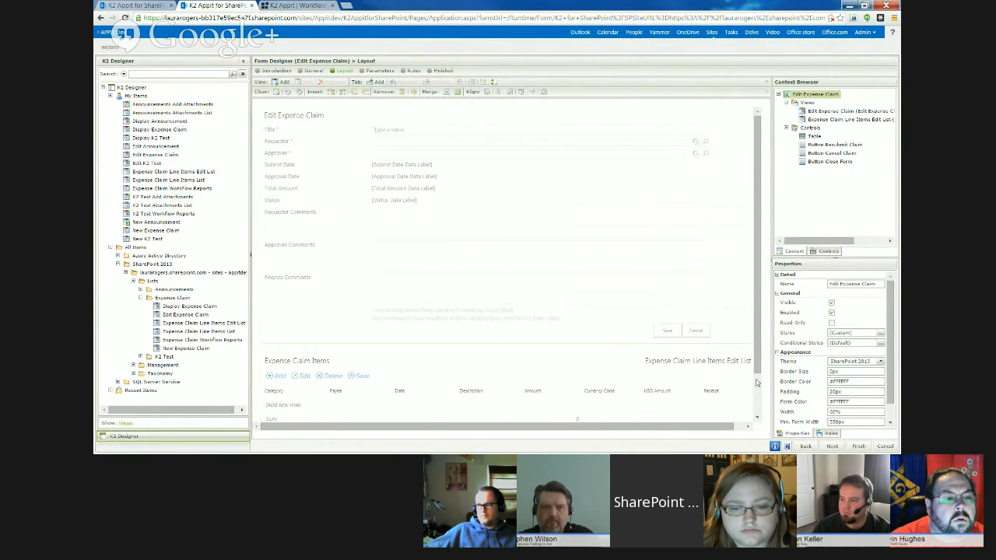
- Check in the New Announcement view and minimize the K2 Appit user guide window
{"action": "scroll", "coordinate": [755, 382], "scroll_direction": "down", "scroll_amount": 2}
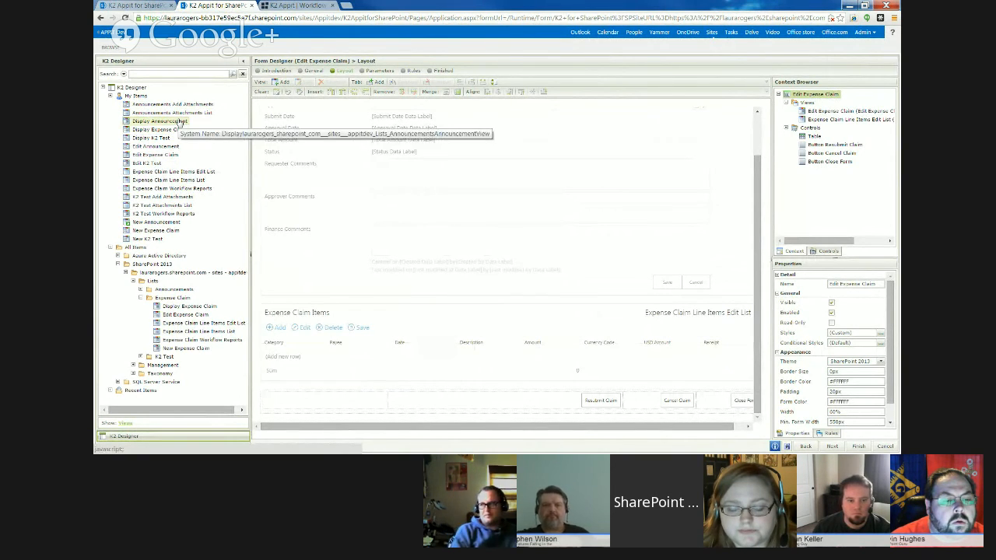
{"action": "right_click", "coordinate": [164, 223]}
{"action": "left_click", "coordinate": [184, 268]}
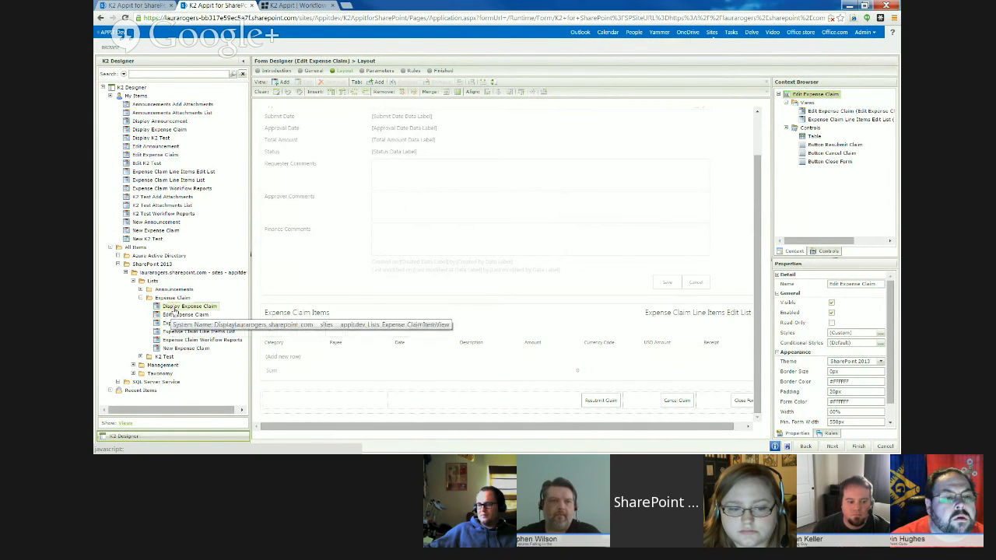
{"action": "left_click_drag", "start_coordinate": [95, 24], "coordinate": [544, 19]}
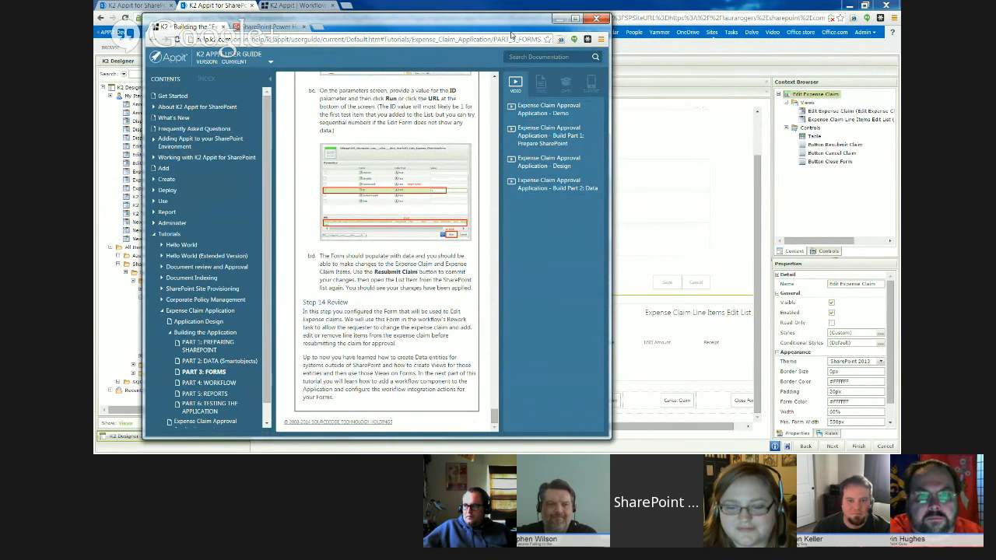
{"action": "left_click", "coordinate": [559, 19]}
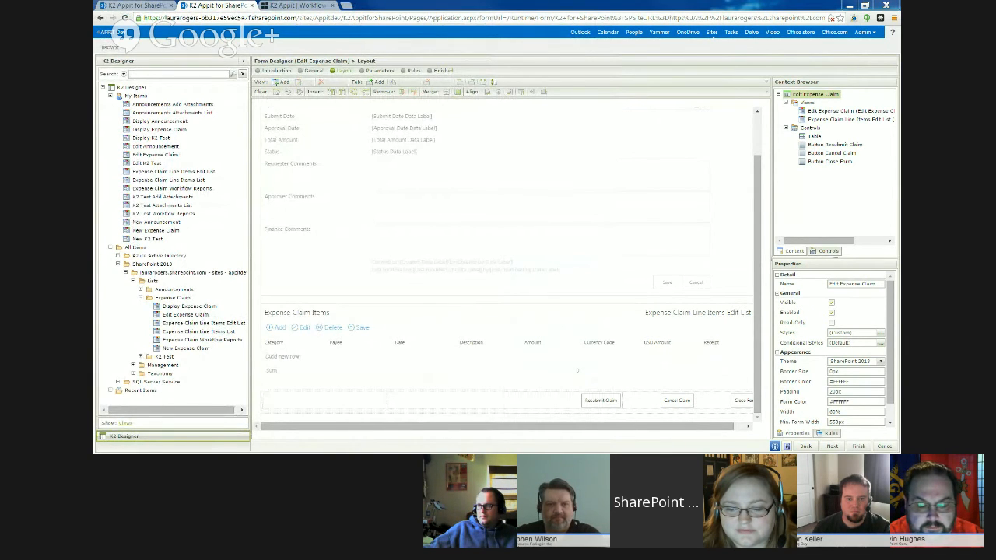
- Open the form rule that runs when the Resubmit Claim button is clicked for editing
{"action": "left_click", "coordinate": [600, 400]}
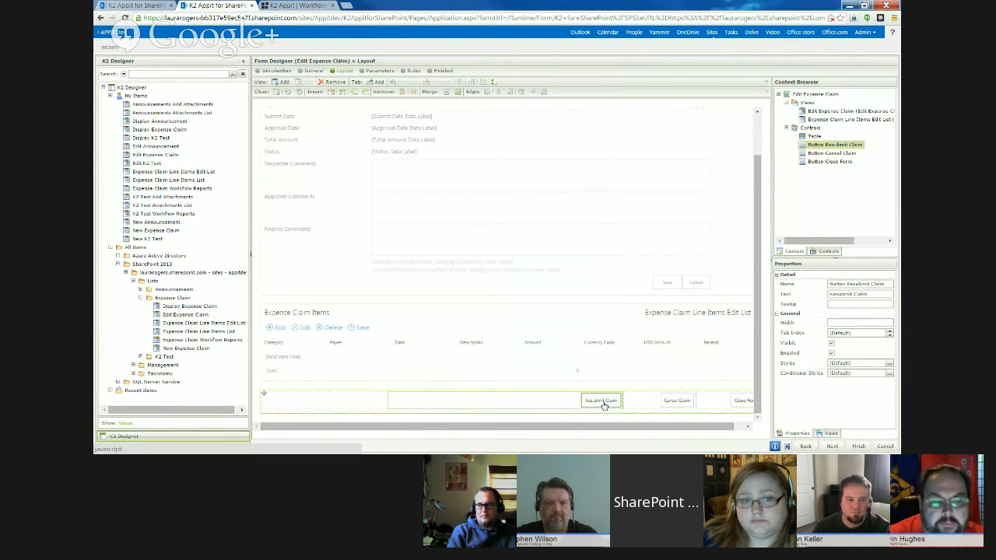
{"action": "left_click", "coordinate": [831, 434]}
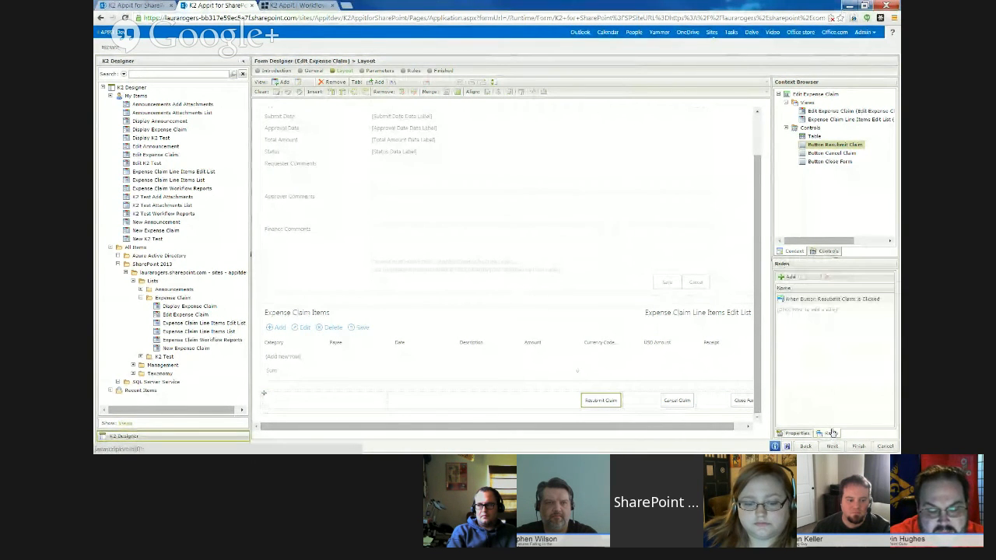
{"action": "left_click", "coordinate": [829, 300]}
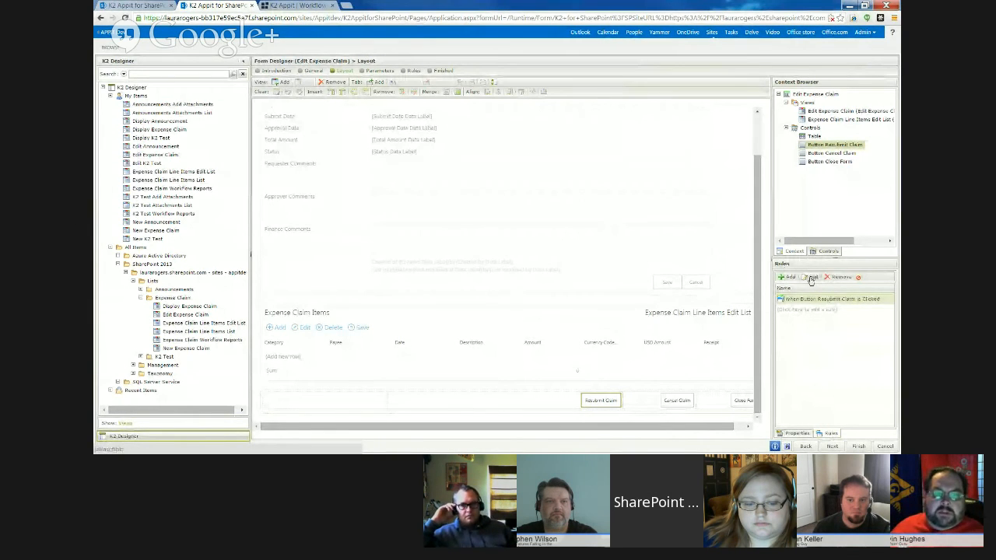
{"action": "left_click", "coordinate": [811, 278]}
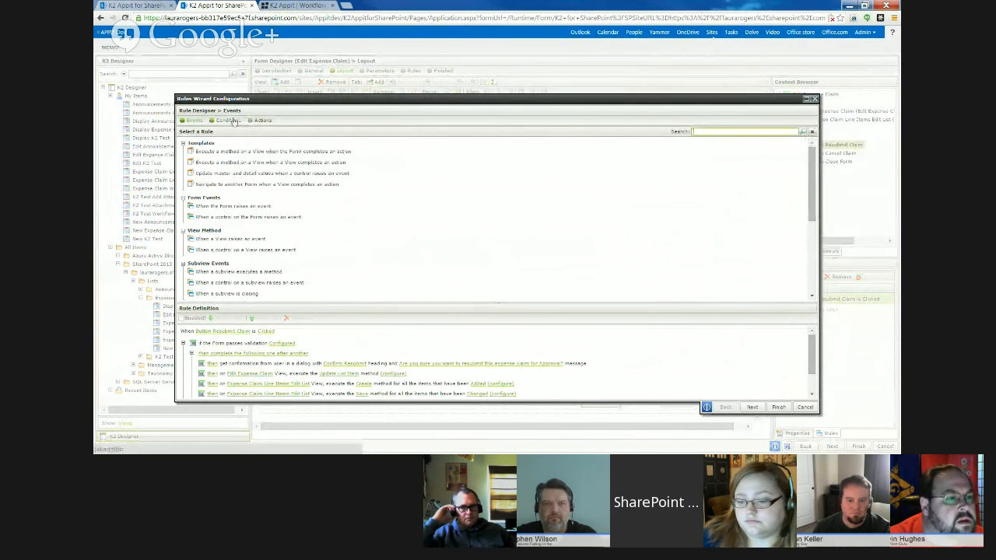
- Look through the actions, conditions and events available in the rule designer for the Resubmit Claim rule
{"action": "left_click", "coordinate": [263, 121]}
{"action": "left_click", "coordinate": [263, 120]}
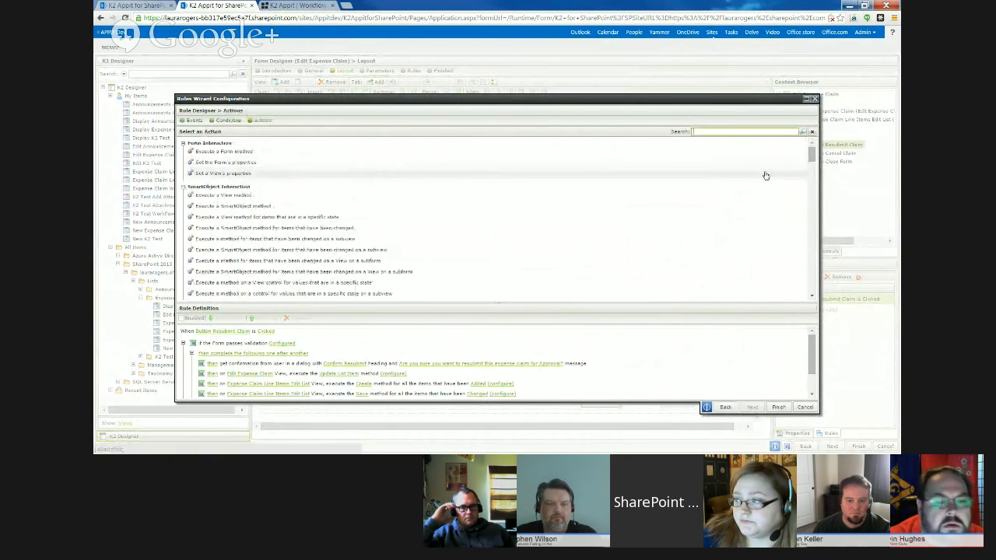
{"action": "mouse_move", "coordinate": [812, 152]}
{"action": "left_mouse_down"}
{"action": "mouse_move", "coordinate": [814, 290]}
{"action": "mouse_move", "coordinate": [807, 148]}
{"action": "left_mouse_up"}
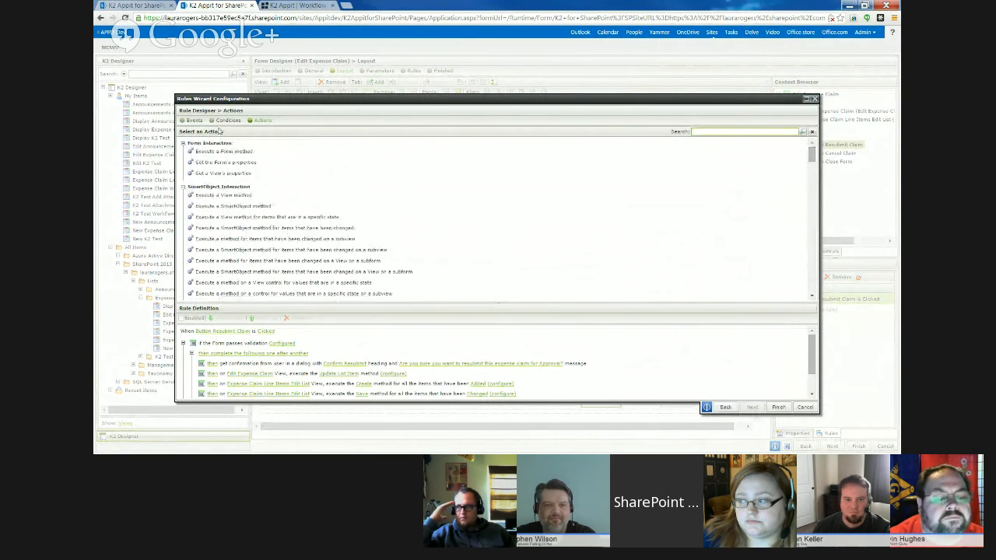
{"action": "left_click", "coordinate": [226, 120]}
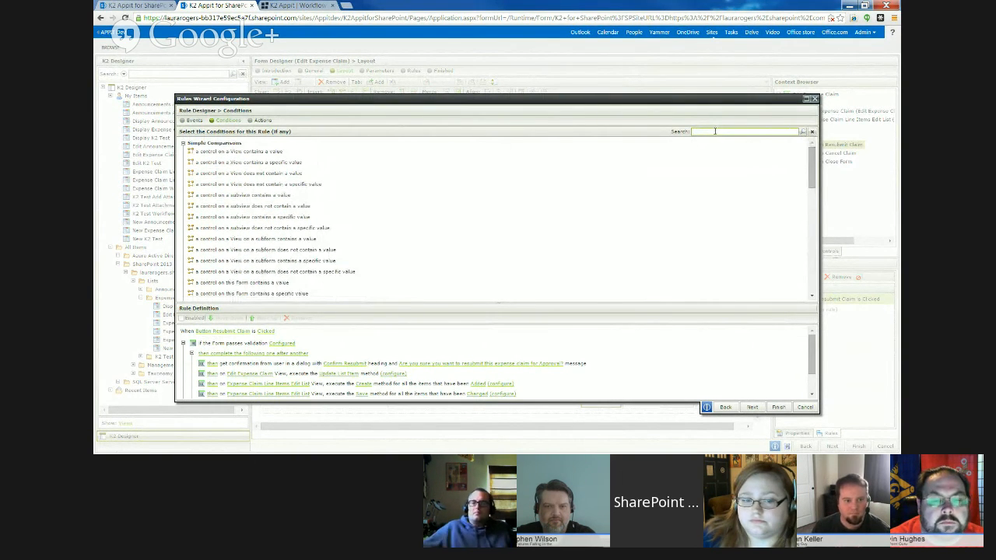
{"action": "left_click", "coordinate": [254, 121]}
{"action": "mouse_move", "coordinate": [812, 157]}
{"action": "left_mouse_down"}
{"action": "mouse_move", "coordinate": [822, 289]}
{"action": "mouse_move", "coordinate": [811, 153]}
{"action": "left_mouse_up"}
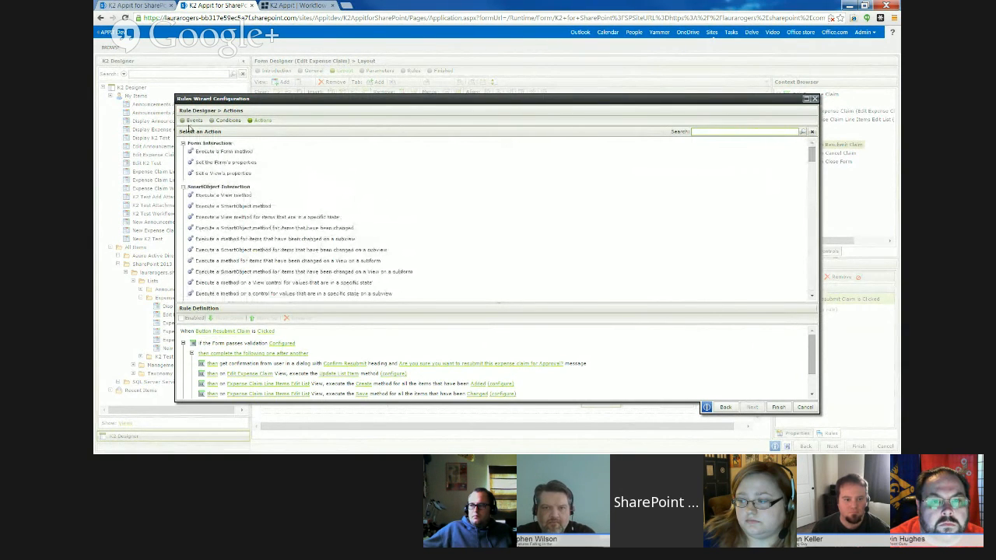
{"action": "left_click", "coordinate": [193, 121]}
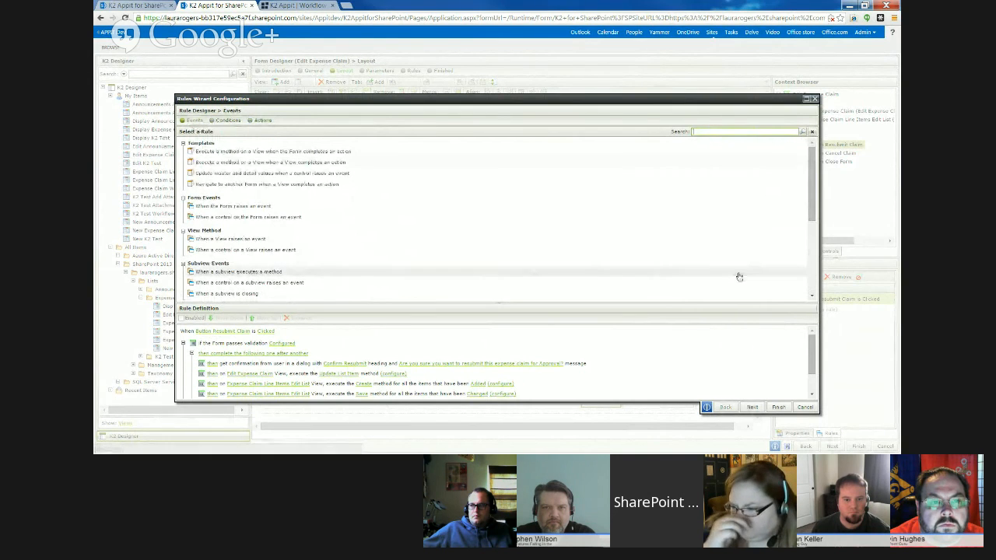
{"action": "left_click_drag", "start_coordinate": [812, 160], "coordinate": [813, 168]}
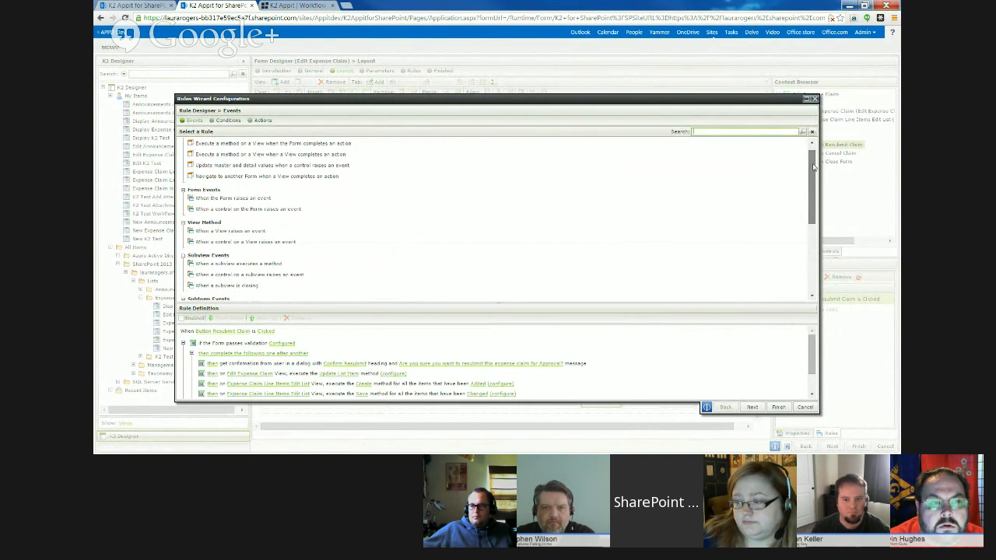
{"action": "left_click_drag", "start_coordinate": [812, 168], "coordinate": [813, 249]}
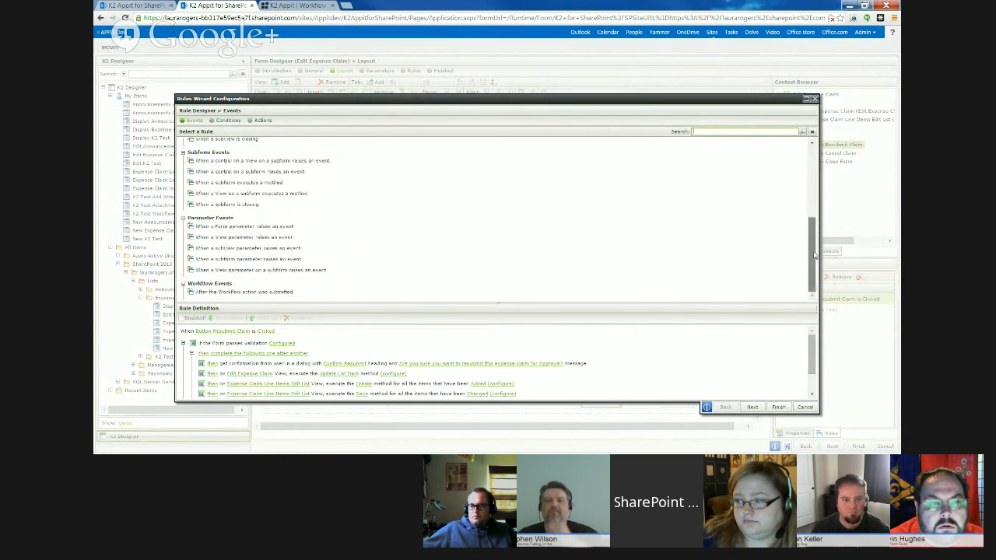
{"action": "left_click_drag", "start_coordinate": [814, 255], "coordinate": [813, 165]}
{"action": "left_click", "coordinate": [228, 121]}
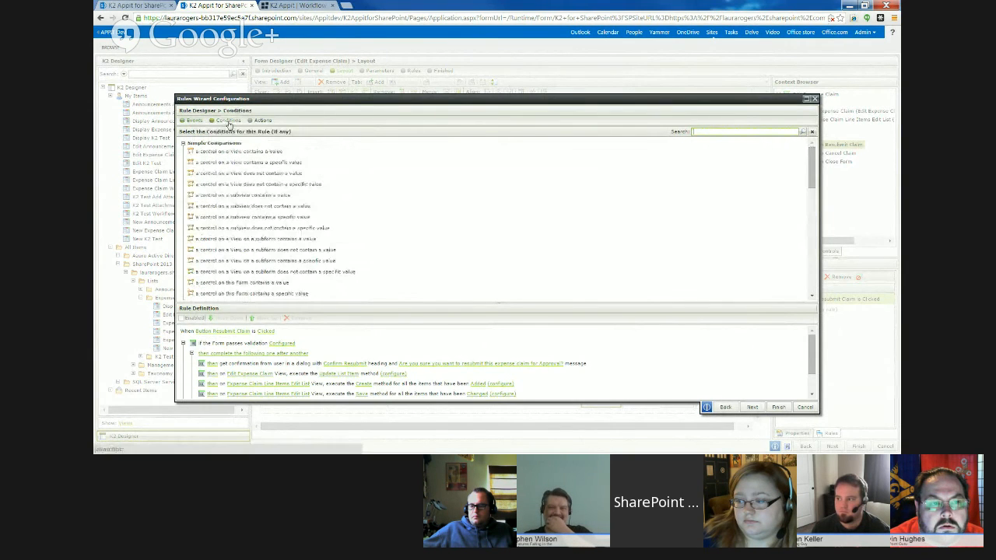
{"action": "mouse_move", "coordinate": [812, 167]}
{"action": "left_mouse_down"}
{"action": "mouse_move", "coordinate": [810, 267]}
{"action": "mouse_move", "coordinate": [810, 160]}
{"action": "left_mouse_up"}
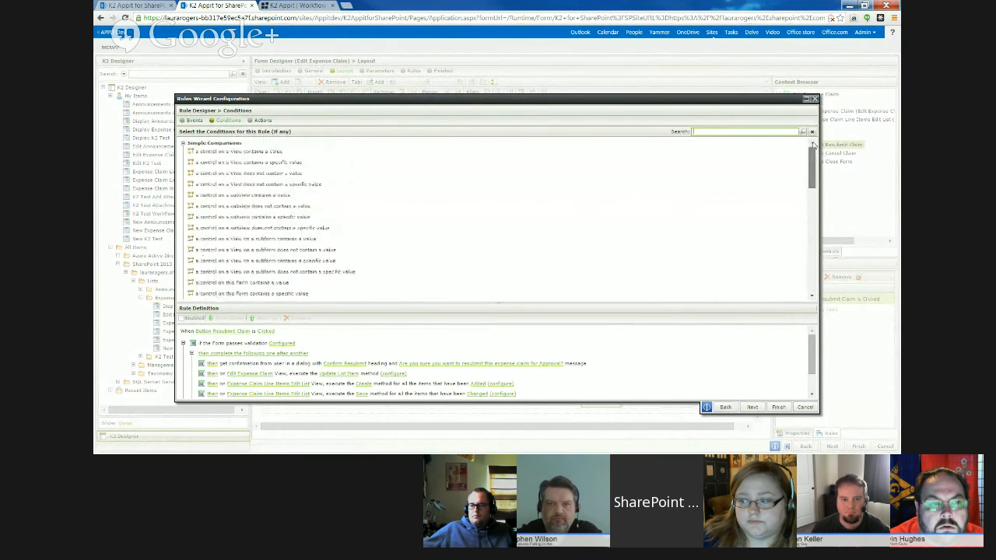
- Display the rule's available actions and enlarge the rule definition area to show the whole Resubmit Claim rule
{"action": "left_click", "coordinate": [263, 121]}
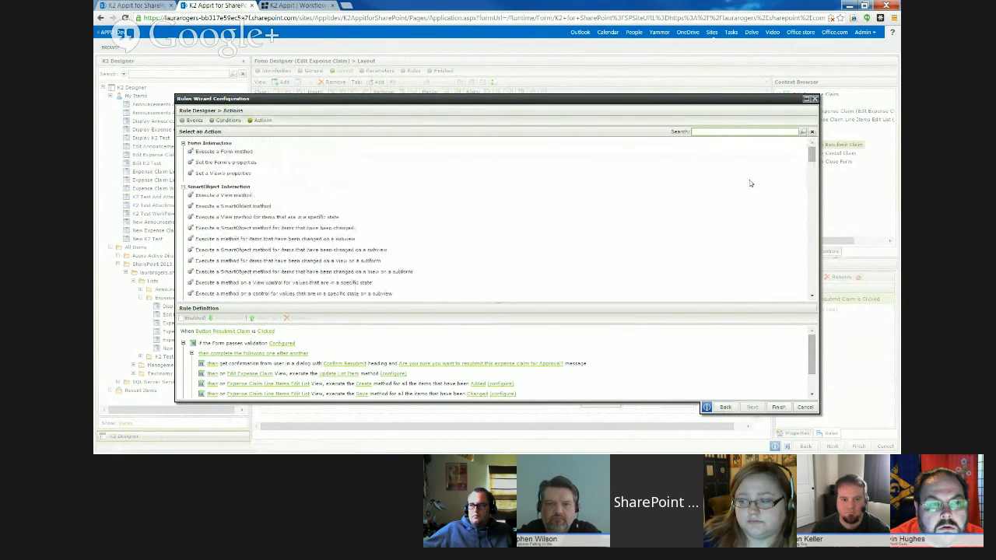
{"action": "mouse_move", "coordinate": [815, 155]}
{"action": "left_mouse_down"}
{"action": "mouse_move", "coordinate": [812, 259]}
{"action": "mouse_move", "coordinate": [811, 153]}
{"action": "left_mouse_up"}
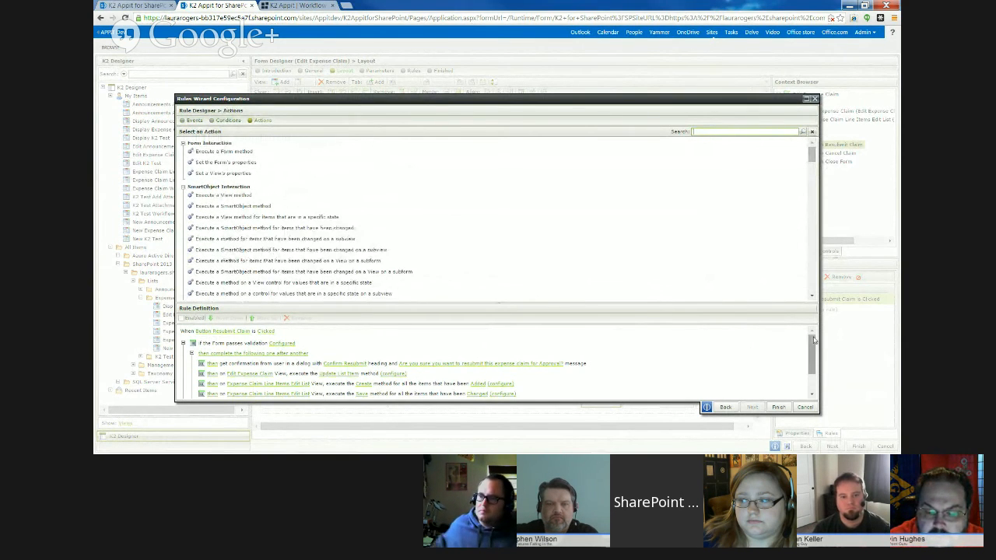
{"action": "left_click_drag", "start_coordinate": [811, 360], "coordinate": [813, 376]}
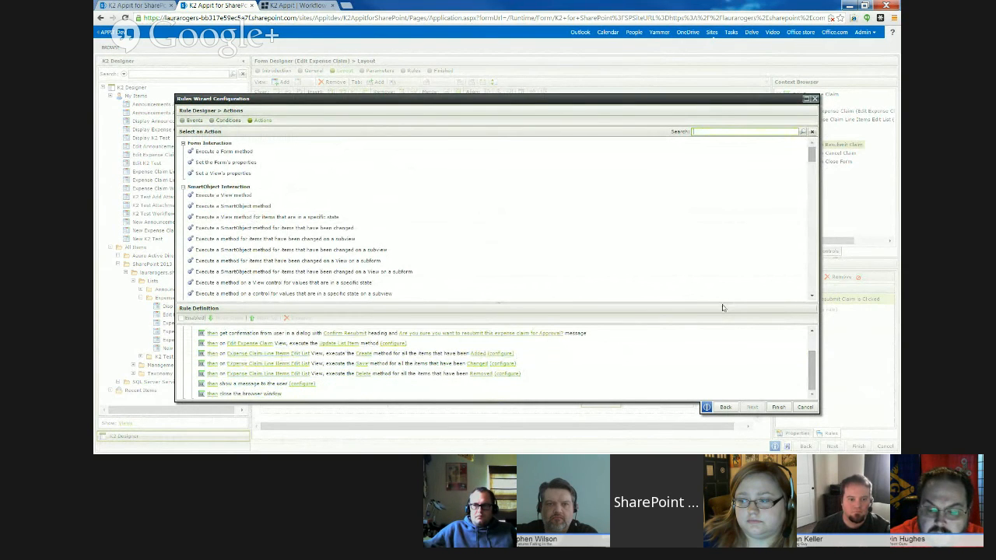
{"action": "left_click_drag", "start_coordinate": [721, 302], "coordinate": [704, 226]}
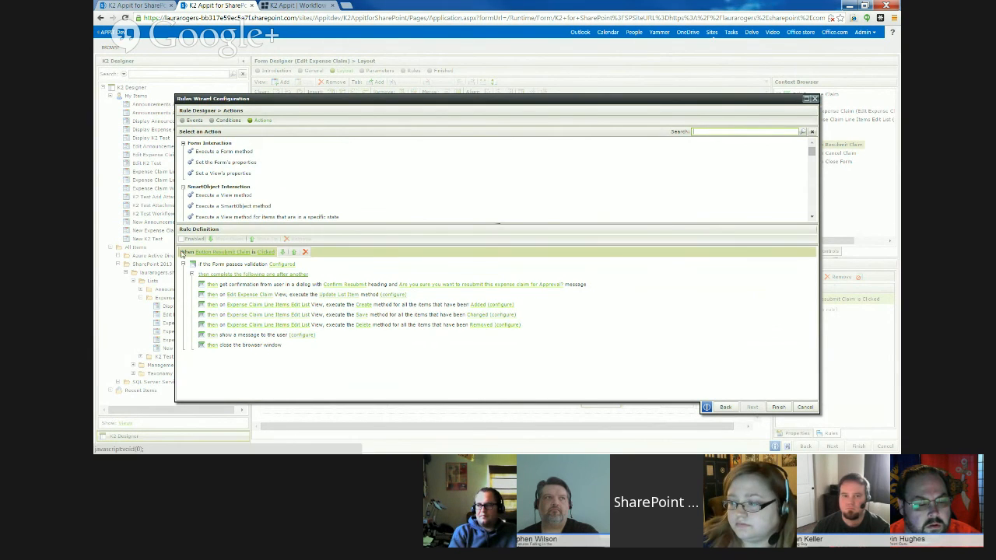
- Review which controls the form validation condition of the Resubmit Claim rule checks, and close the settings without changes
{"action": "left_click", "coordinate": [286, 265]}
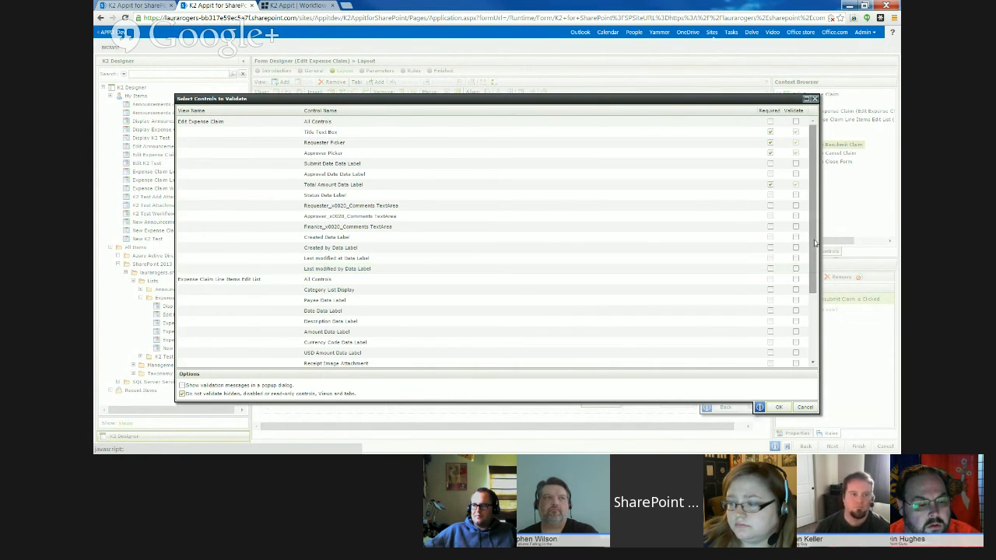
{"action": "left_click_drag", "start_coordinate": [814, 243], "coordinate": [805, 183]}
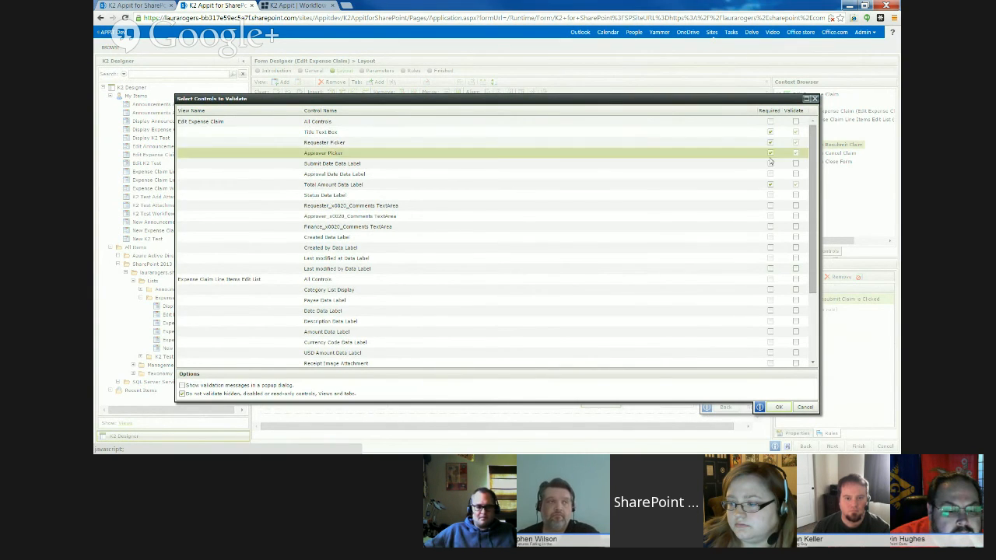
{"action": "left_click", "coordinate": [814, 100]}
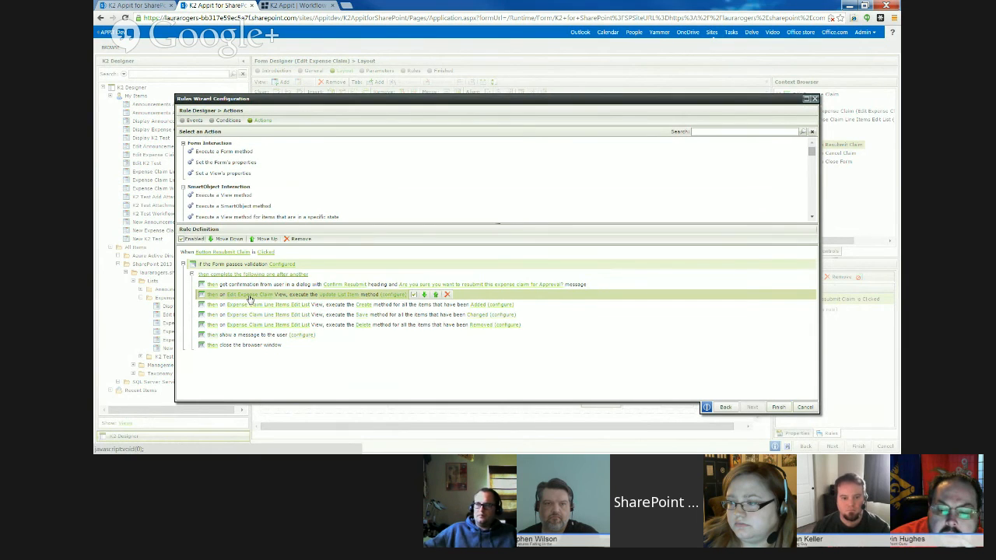
- Examine the Update List Item input mappings and the Expense Claim and Expense Claim Line Item fields available for mapping
{"action": "left_click", "coordinate": [393, 295]}
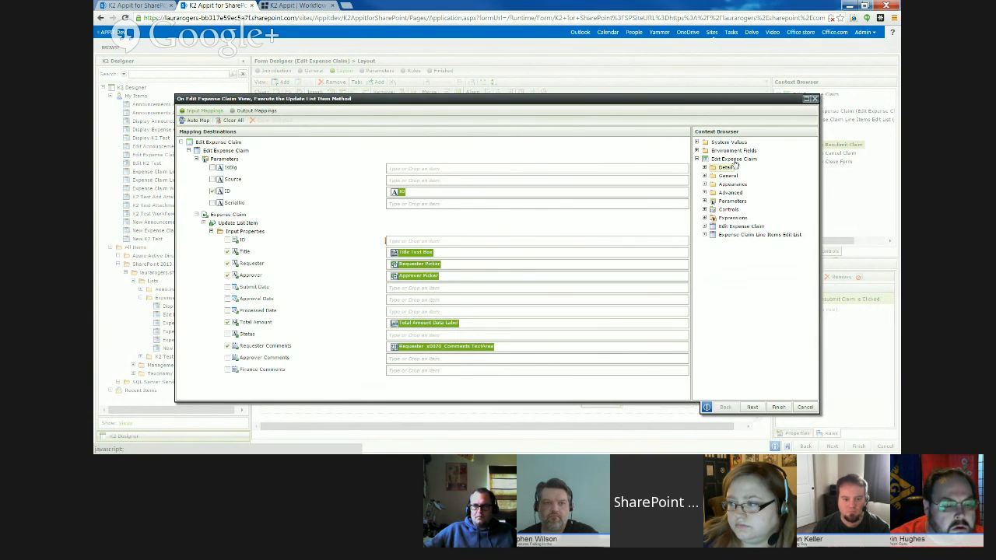
{"action": "left_click", "coordinate": [704, 234]}
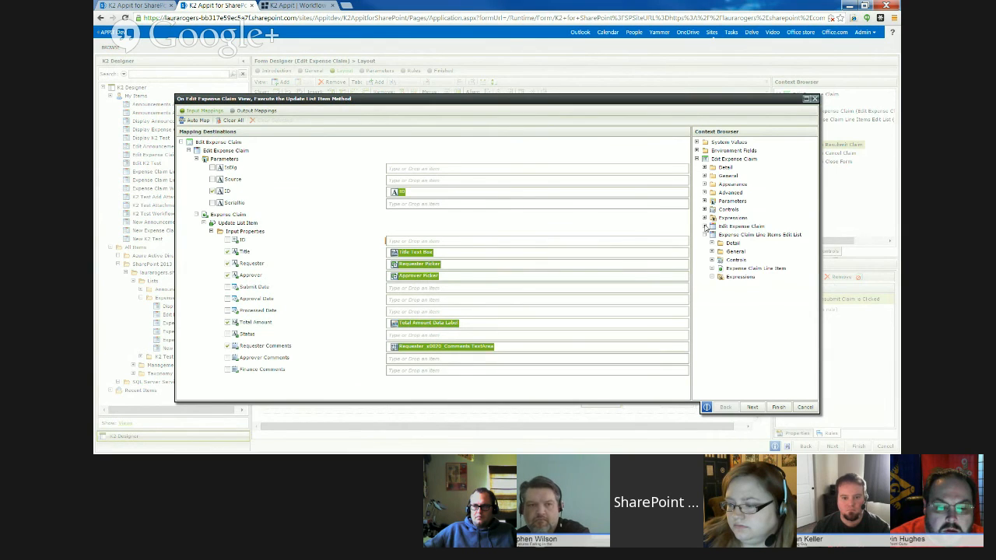
{"action": "left_click", "coordinate": [704, 227]}
{"action": "left_click", "coordinate": [711, 267]}
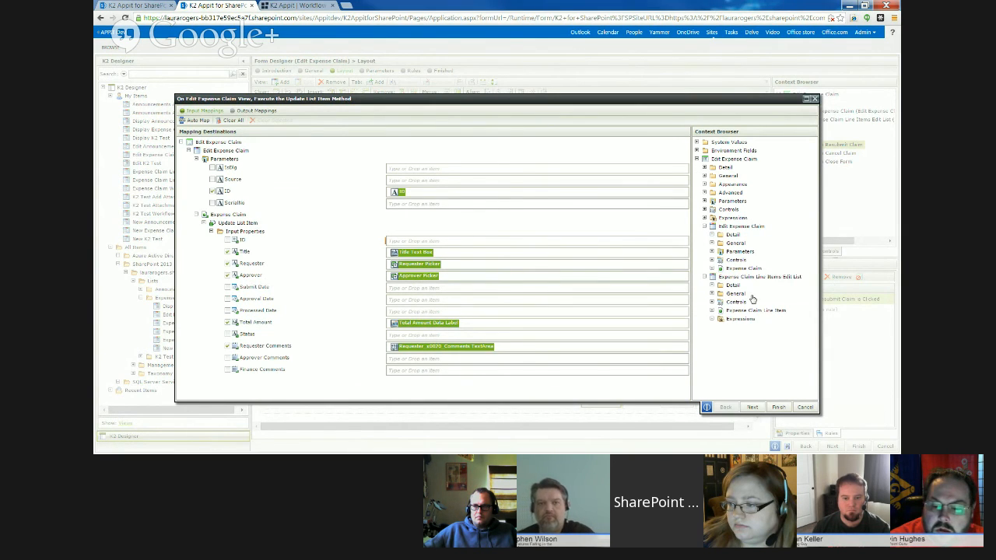
{"action": "left_click_drag", "start_coordinate": [812, 232], "coordinate": [816, 385]}
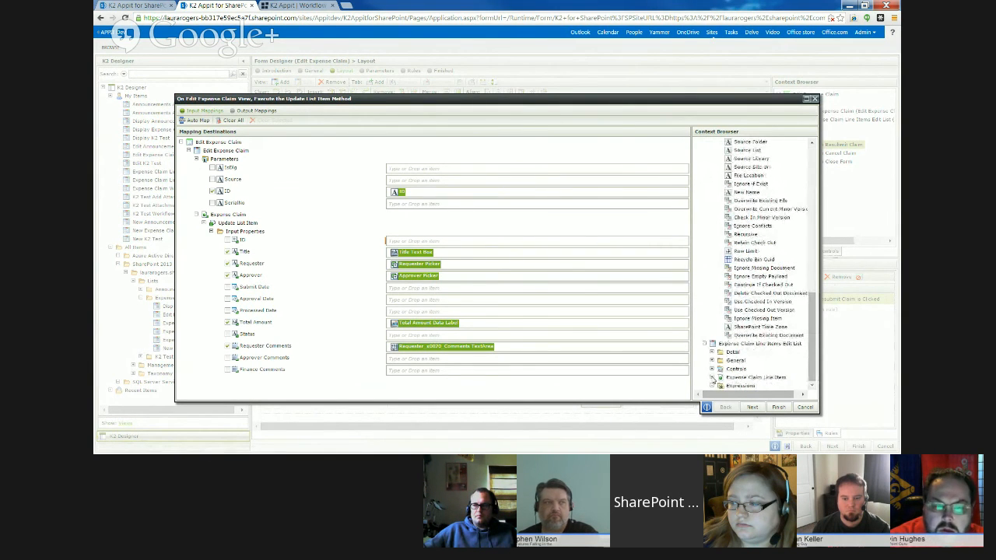
{"action": "left_click", "coordinate": [711, 377]}
{"action": "scroll", "coordinate": [815, 367], "scroll_direction": "down", "scroll_amount": 3}
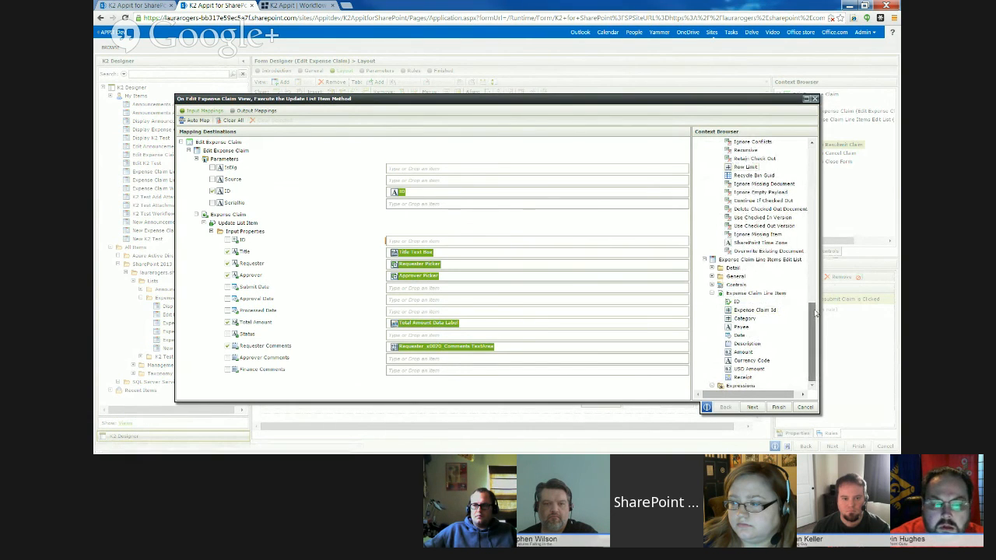
{"action": "left_click_drag", "start_coordinate": [813, 315], "coordinate": [808, 161]}
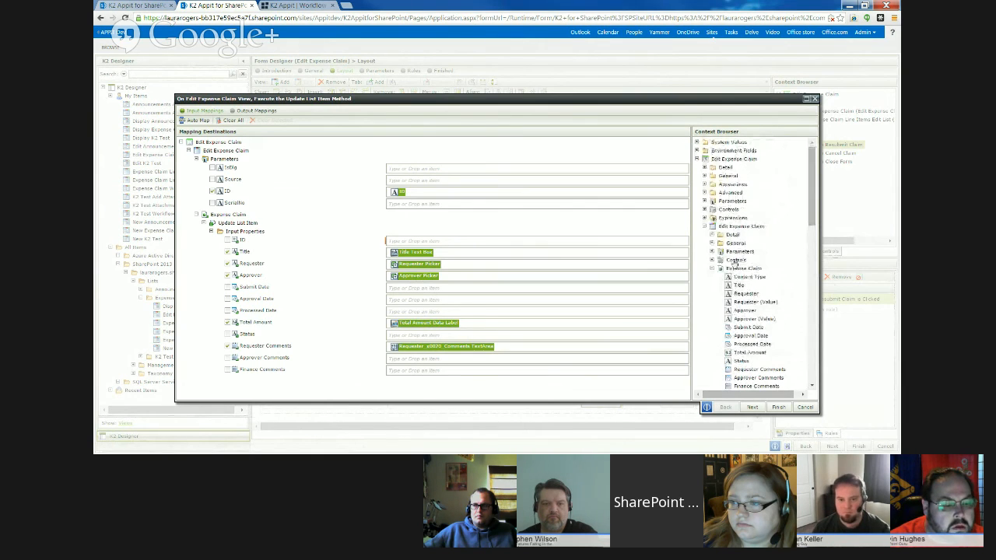
{"action": "left_click", "coordinate": [711, 268]}
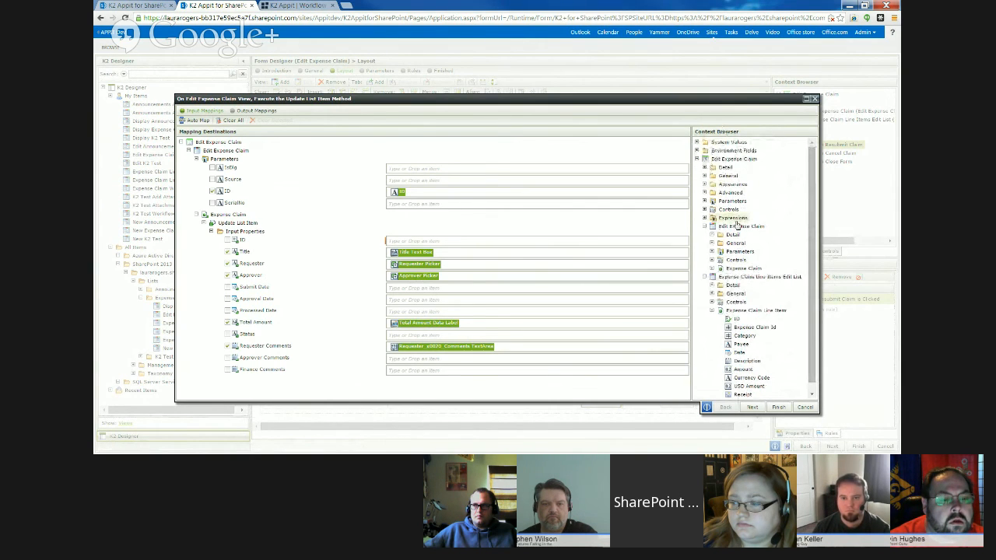
{"action": "left_click", "coordinate": [703, 227]}
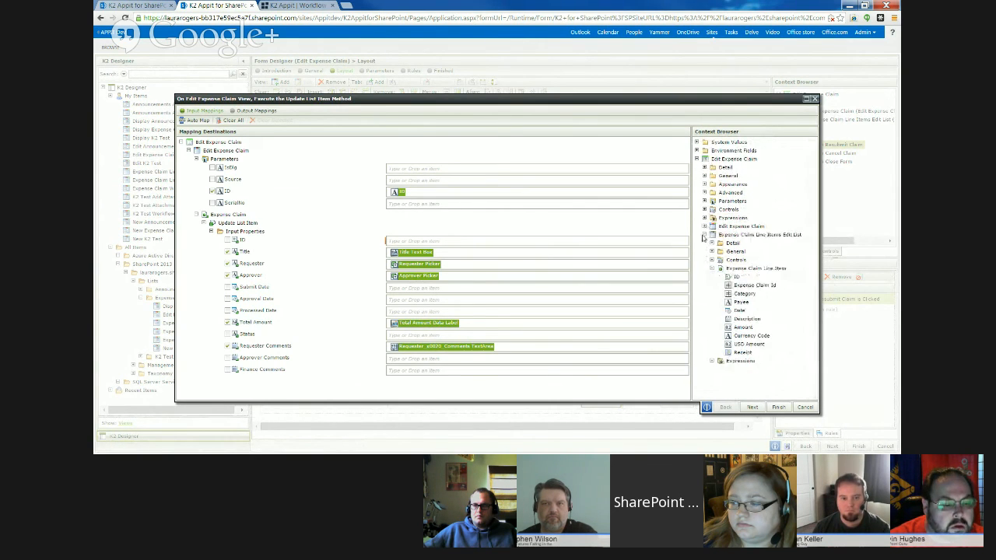
{"action": "left_click", "coordinate": [704, 235]}
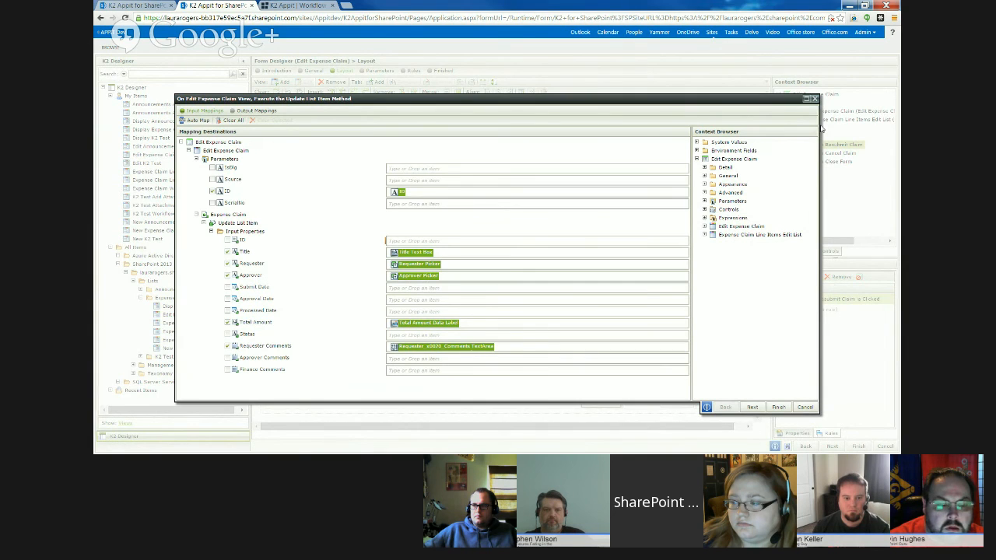
{"action": "left_click", "coordinate": [813, 101]}
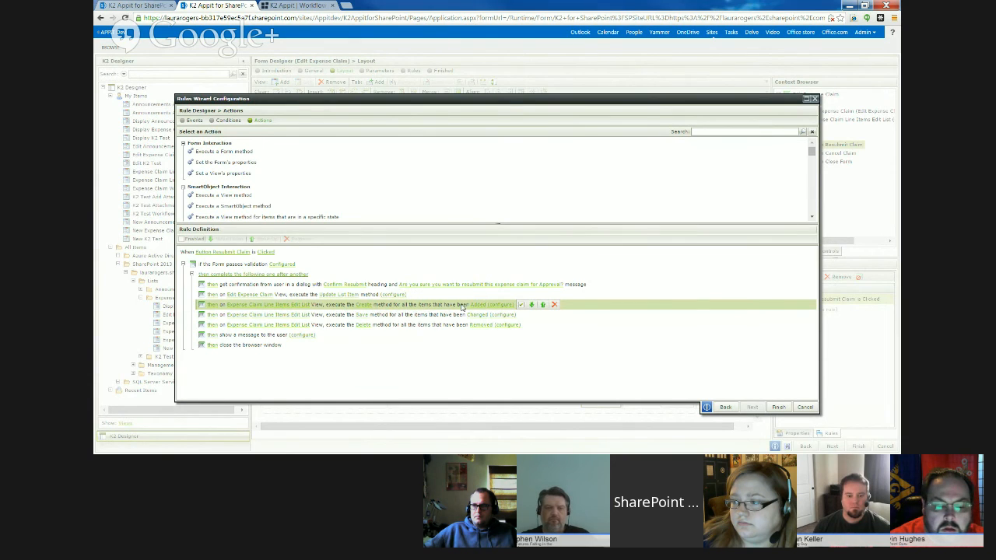
- Review the input mappings of the Create method that runs for added expense claim line items
{"action": "left_click", "coordinate": [505, 305]}
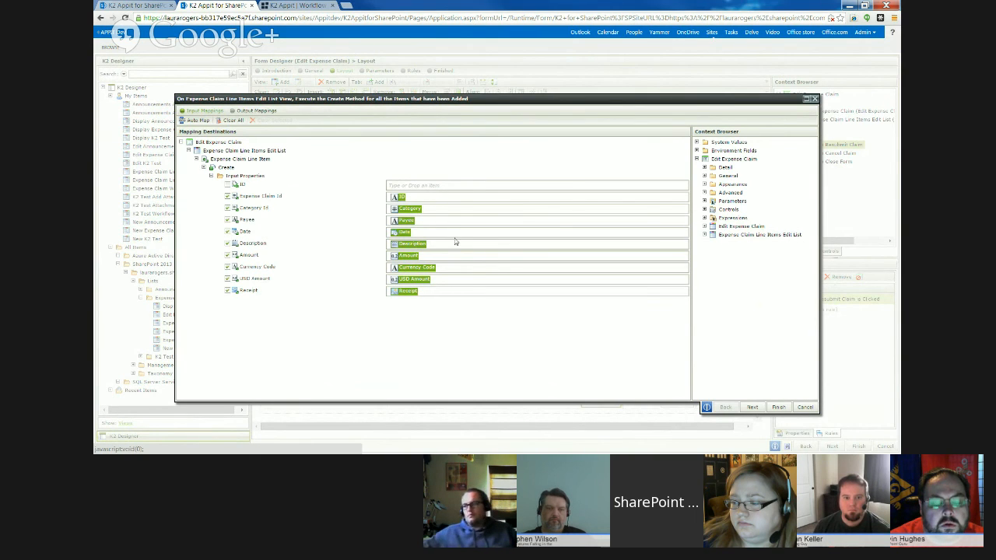
{"action": "left_click", "coordinate": [814, 99]}
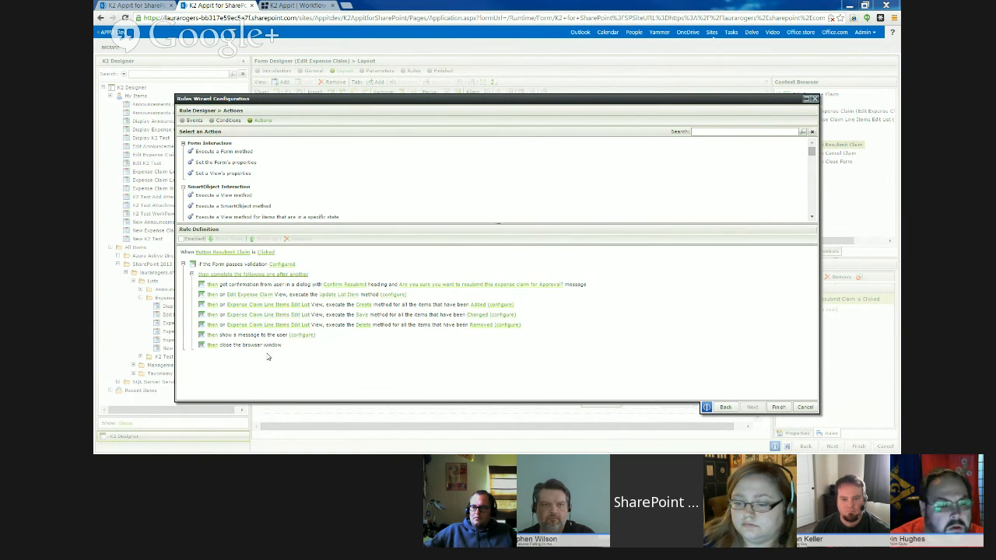
- In the rule's user message body, add "for claim" and the Edit Expense Claim view's Title Text Box value after "Your expense"
{"action": "left_click", "coordinate": [301, 334]}
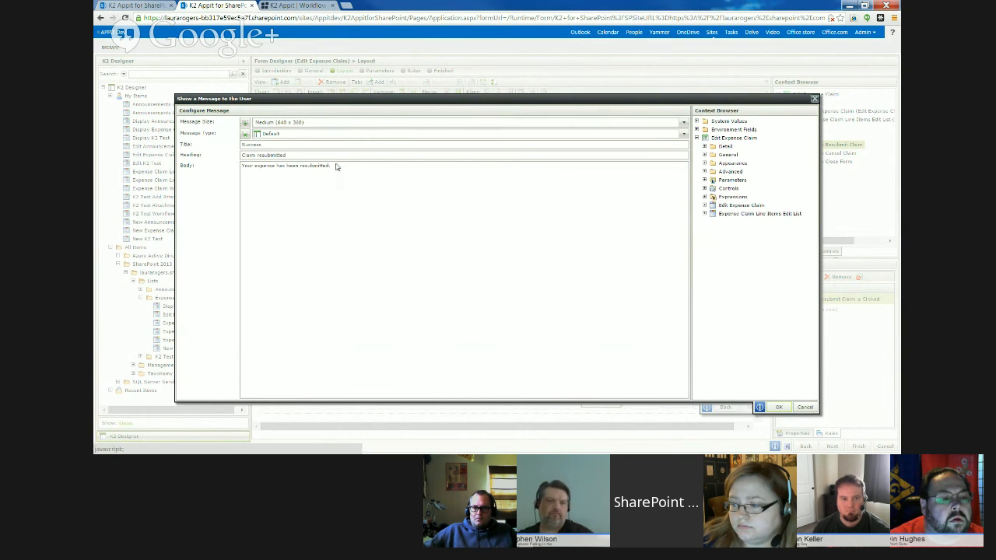
{"action": "left_click", "coordinate": [301, 169]}
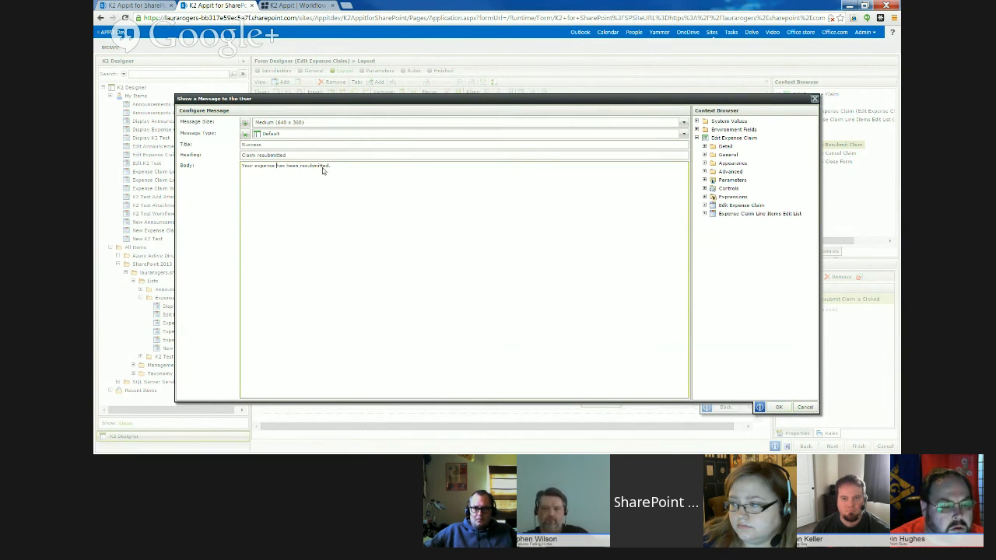
{"action": "type", "text": "for claim"}
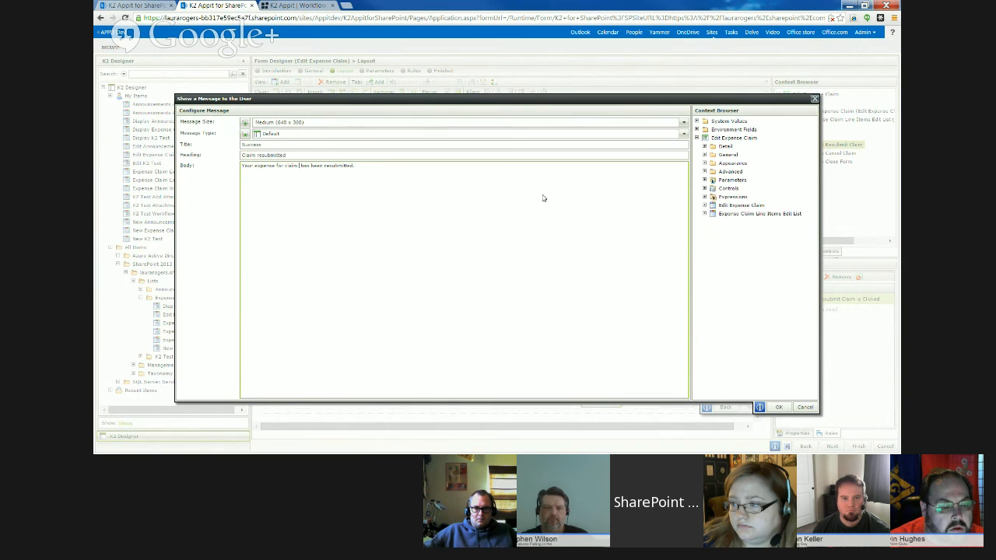
{"action": "left_click", "coordinate": [705, 206]}
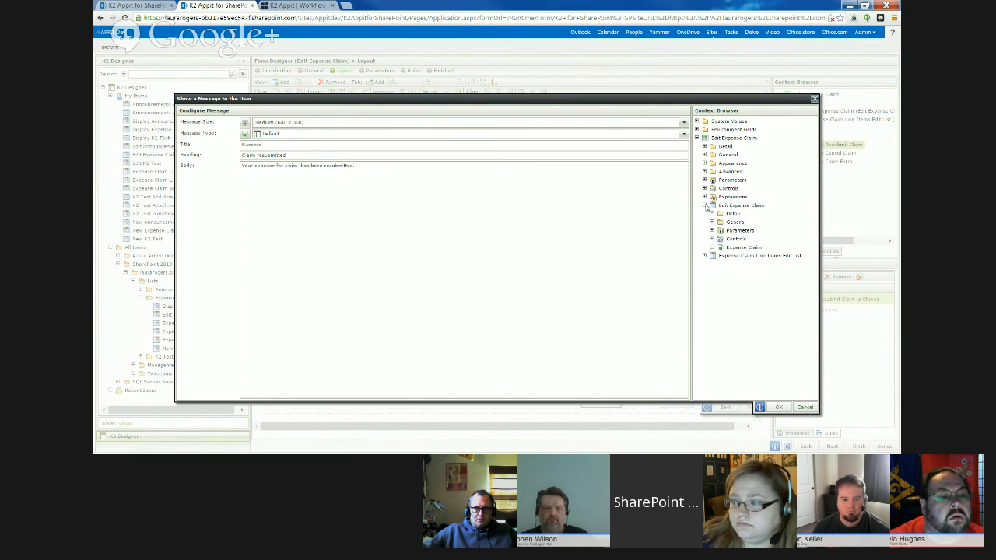
{"action": "left_click", "coordinate": [711, 239]}
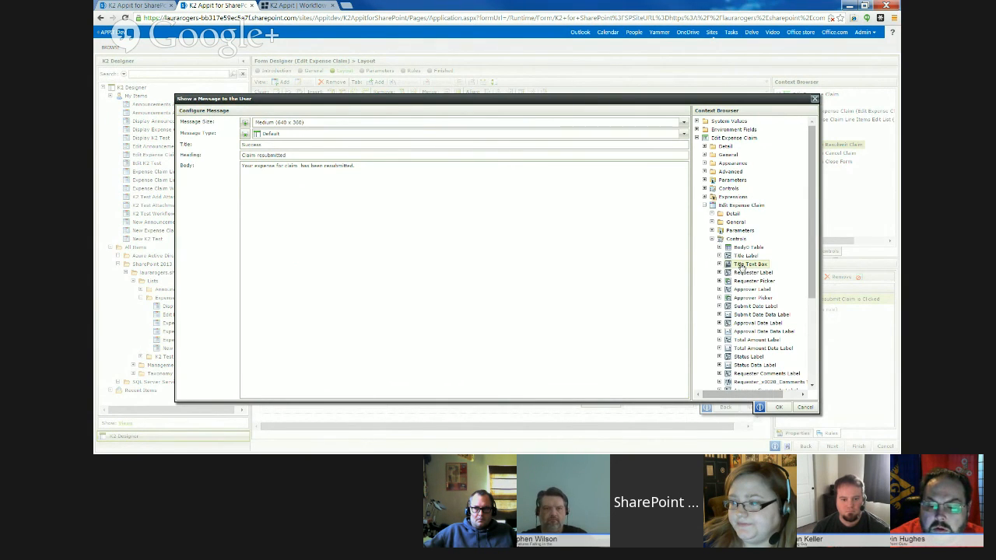
{"action": "left_click_drag", "start_coordinate": [739, 265], "coordinate": [306, 172]}
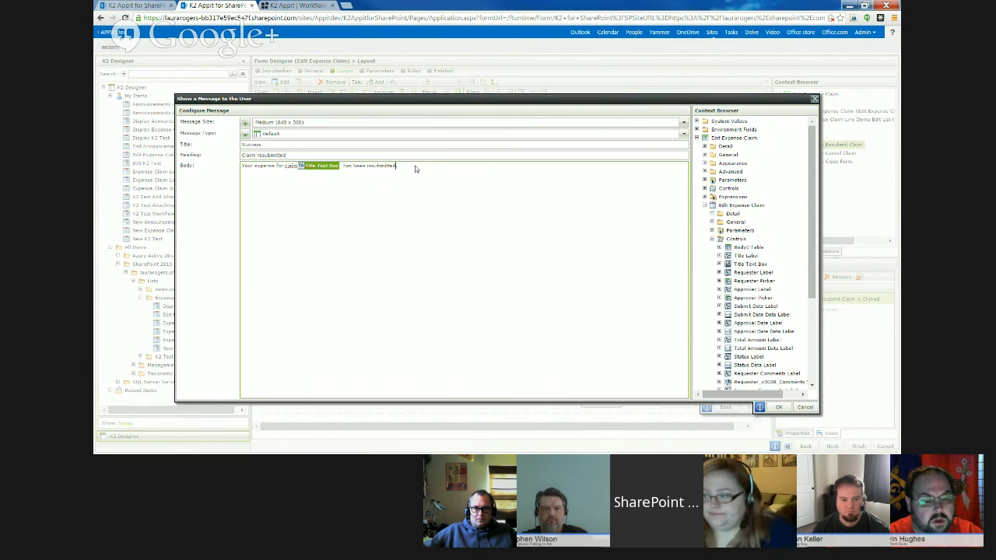
- End the message body with "resubmitted Approval." and save the message configuration
{"action": "type", "text": "App."}
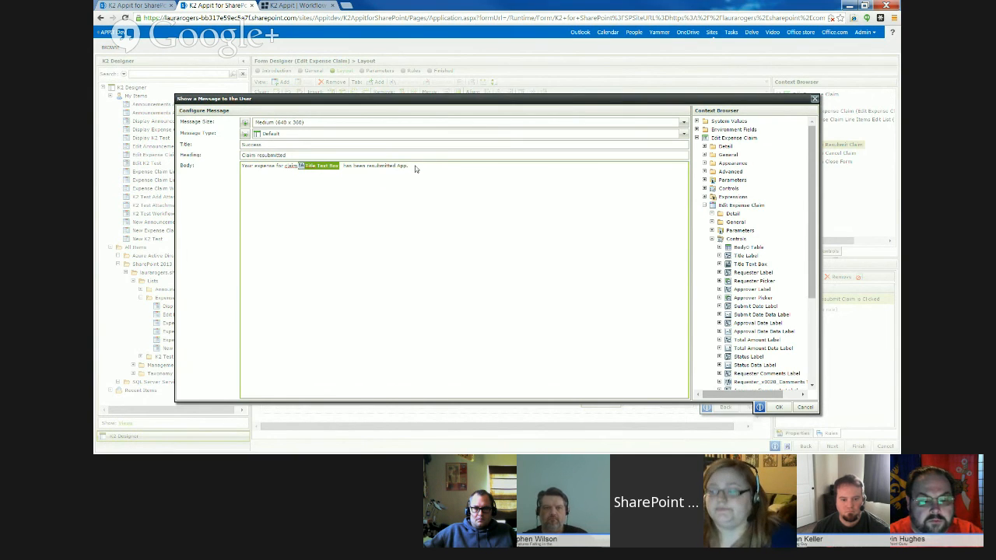
{"action": "key", "text": "BackSpace"}
{"action": "type", "text": "roval"}
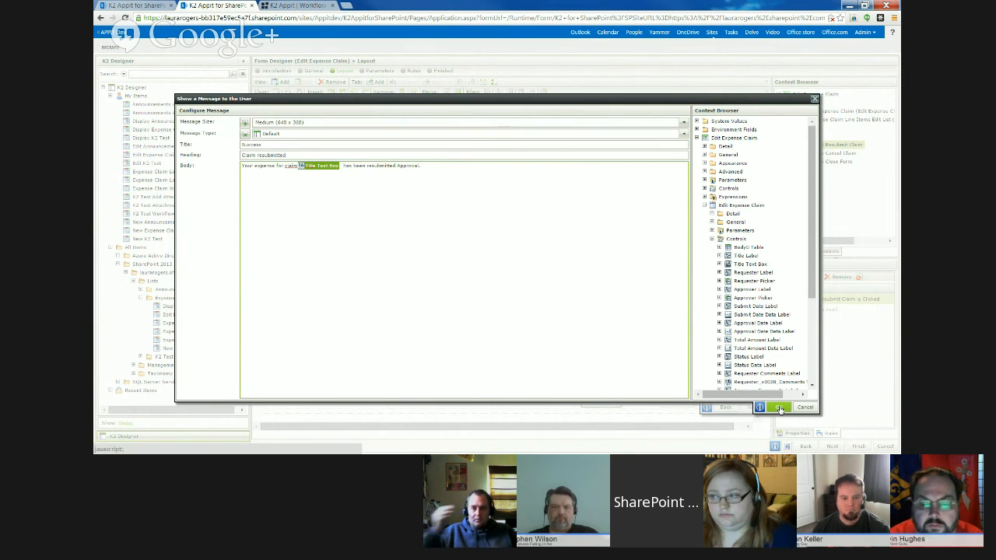
{"action": "left_click", "coordinate": [779, 408]}
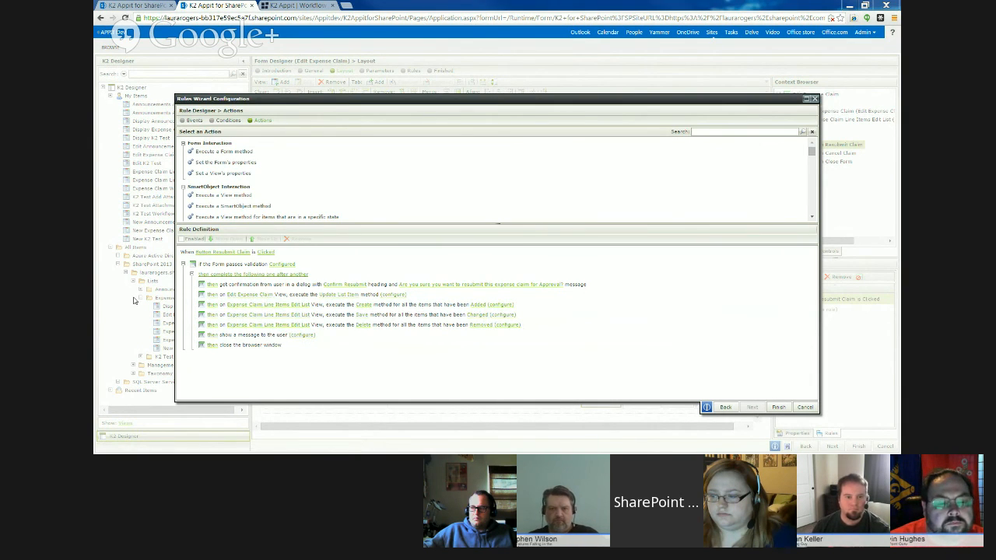
- Group the Update List Item action and the line items' Create, Save and Delete actions to run together in a batch
{"action": "left_click", "coordinate": [290, 296]}
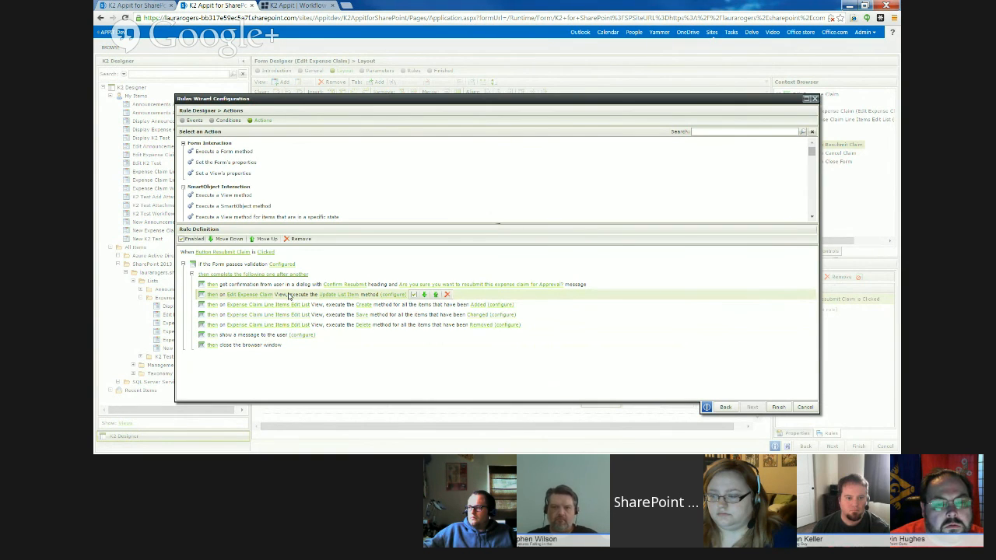
{"action": "left_click", "coordinate": [215, 296]}
{"action": "left_click", "coordinate": [249, 299]}
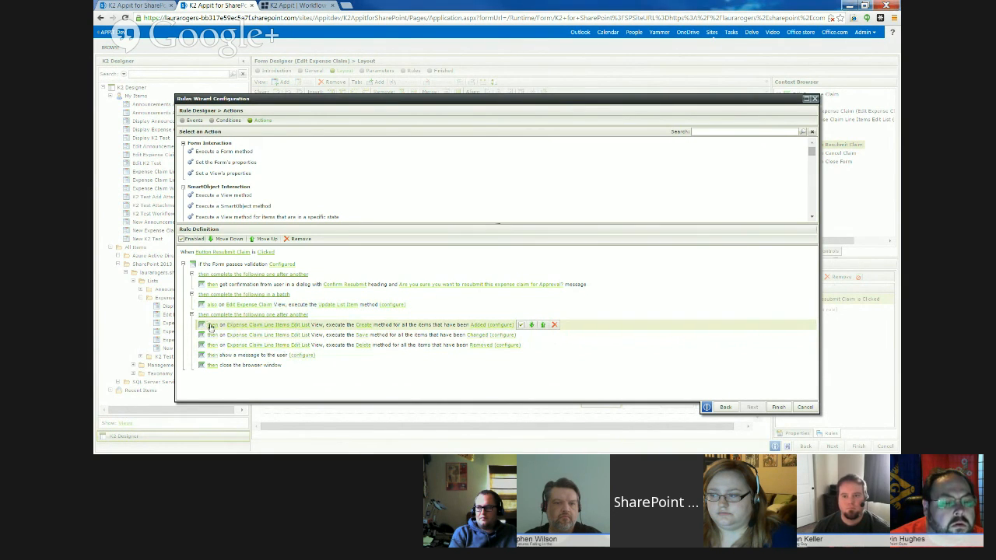
{"action": "left_click", "coordinate": [211, 326]}
{"action": "left_click", "coordinate": [235, 330]}
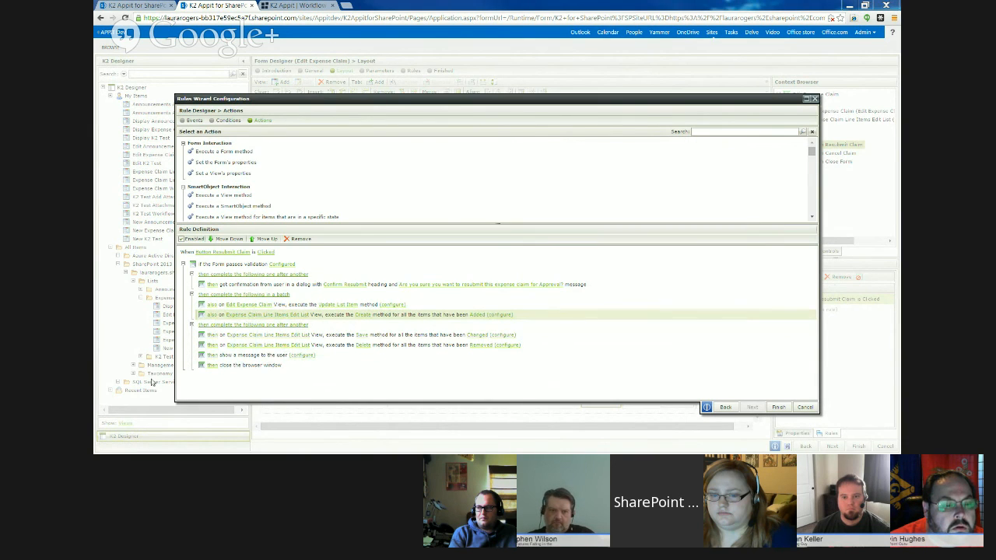
{"action": "left_click", "coordinate": [213, 335]}
{"action": "left_click", "coordinate": [233, 340]}
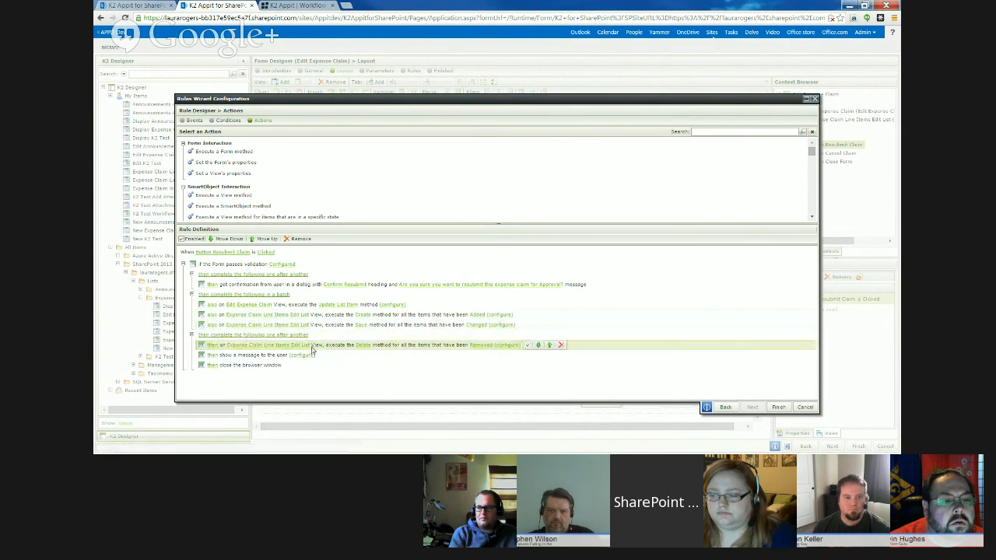
{"action": "left_click", "coordinate": [211, 346]}
{"action": "left_click", "coordinate": [264, 350]}
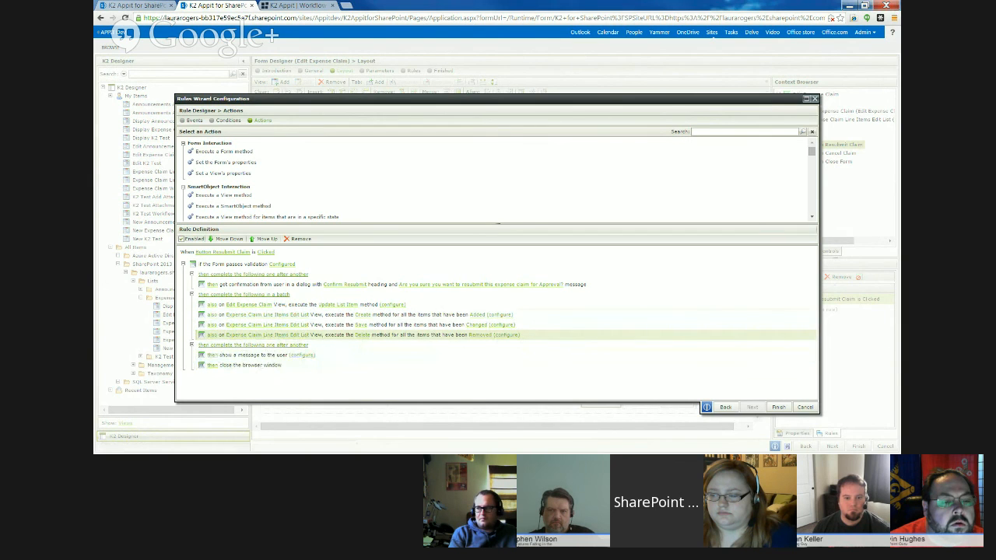
- Save the Resubmit Claim rule and finish editing the Edit Expense Claim form
{"action": "left_click", "coordinate": [776, 407]}
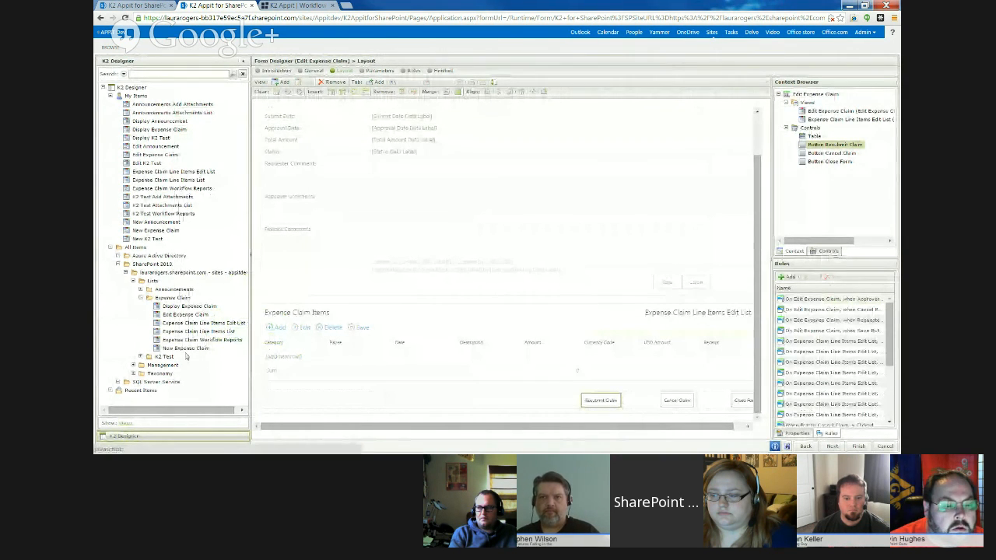
{"action": "left_click", "coordinate": [856, 447]}
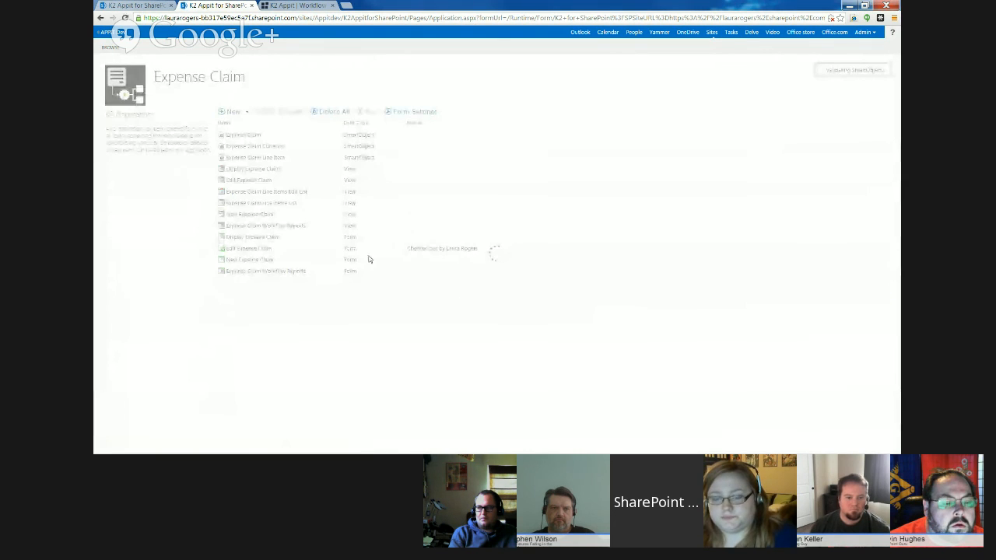
- Check in the Edit Expense Claim form
{"action": "right_click", "coordinate": [260, 250]}
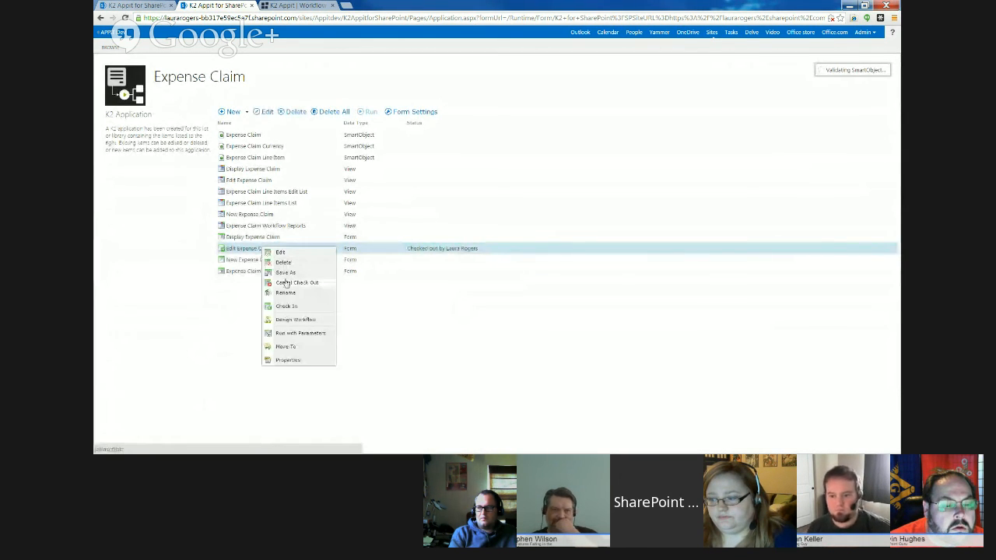
{"action": "left_click", "coordinate": [294, 307]}
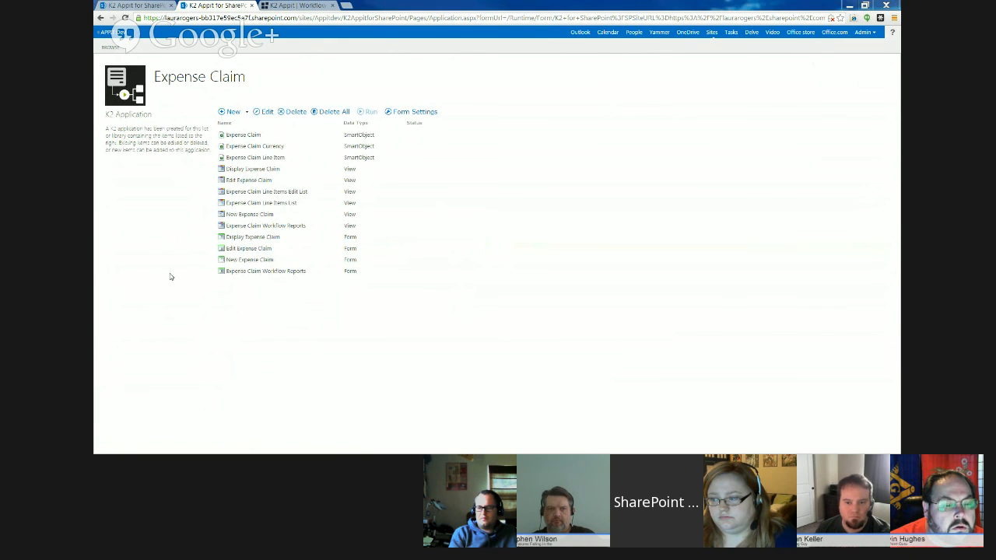
- Run the Edit Expense Claim form with the ID parameter set to 1, then close the form
{"action": "left_click", "coordinate": [264, 249]}
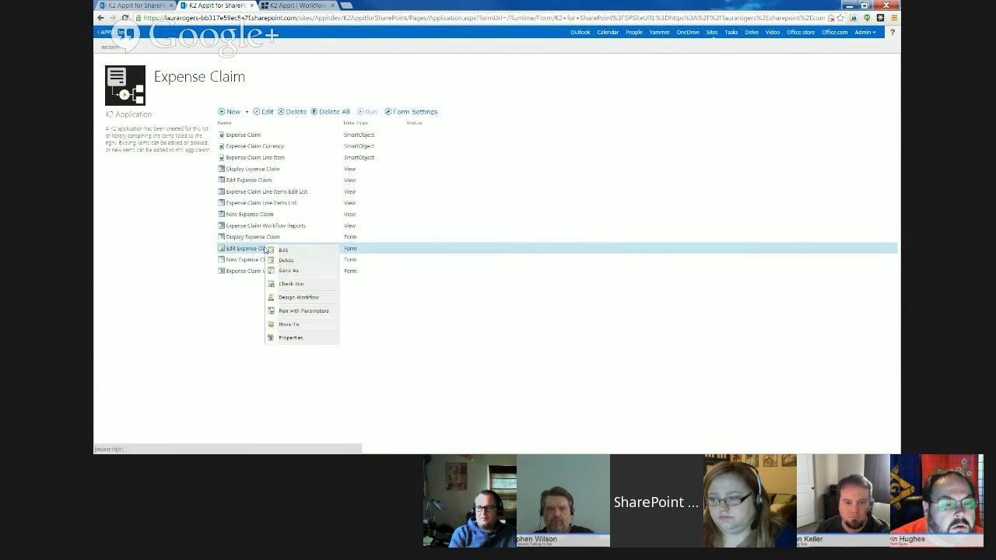
{"action": "left_click", "coordinate": [301, 311]}
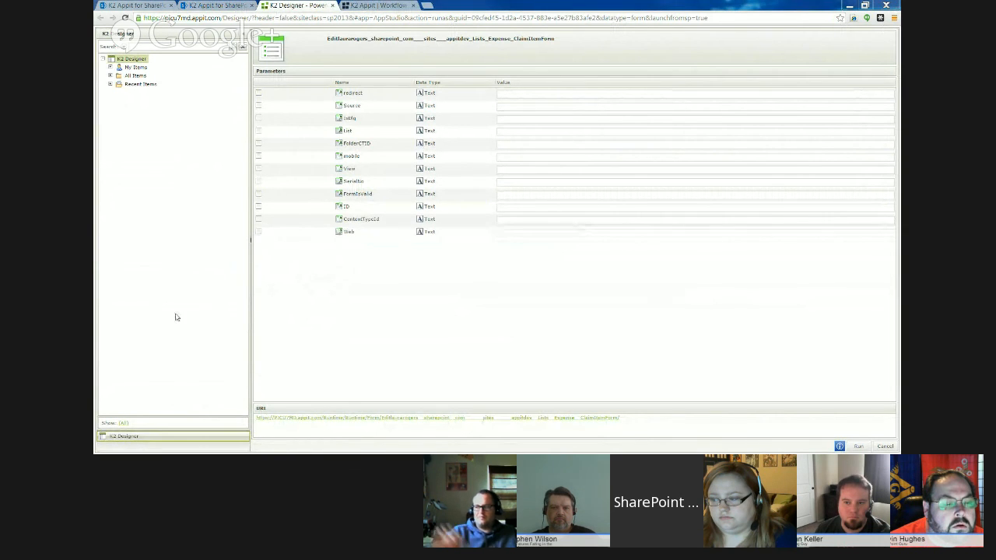
{"action": "left_click", "coordinate": [517, 208]}
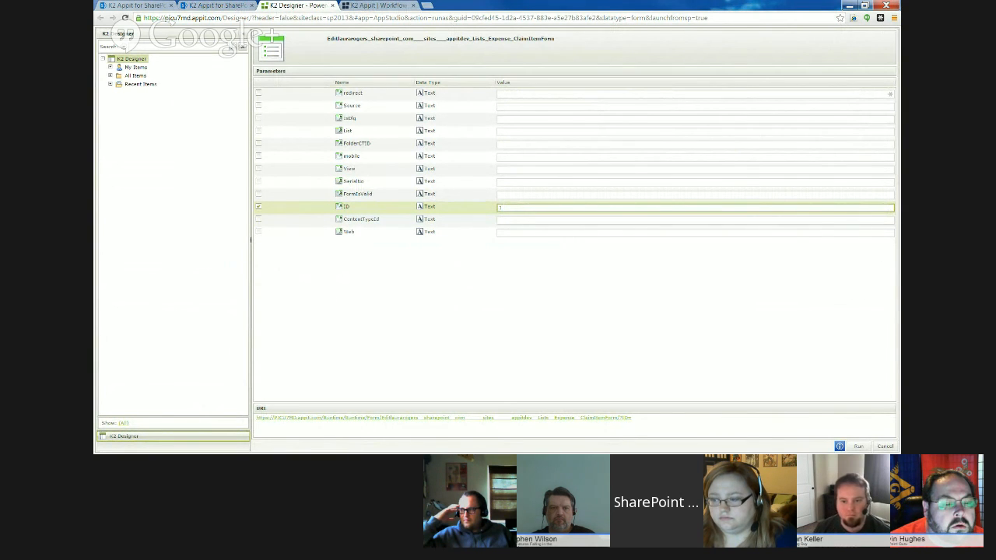
{"action": "type", "text": "1"}
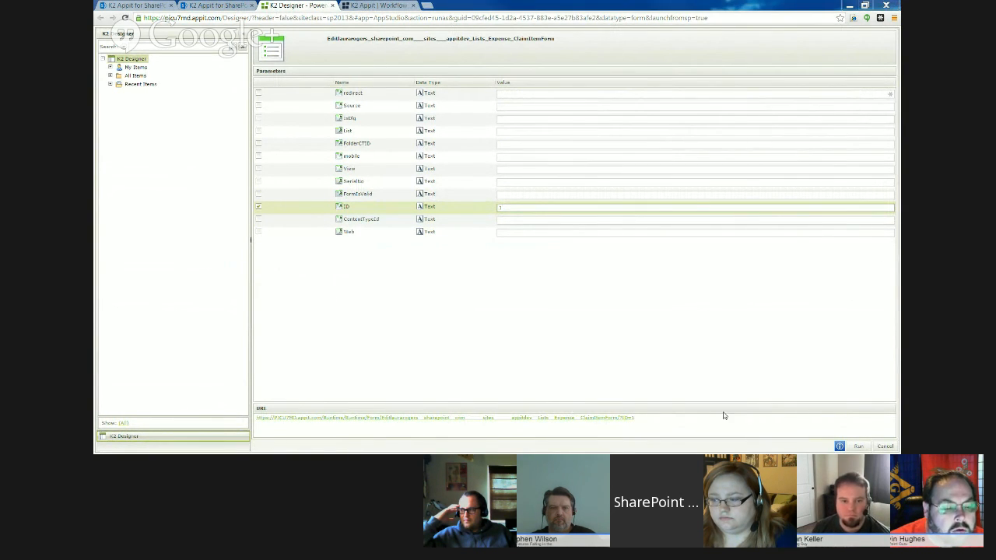
{"action": "left_click", "coordinate": [839, 446]}
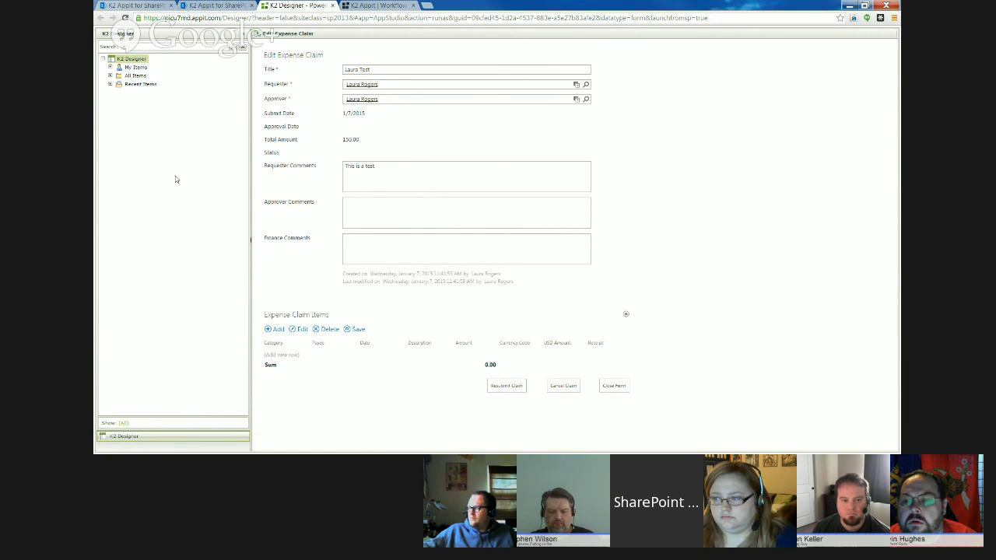
{"action": "left_click", "coordinate": [614, 386]}
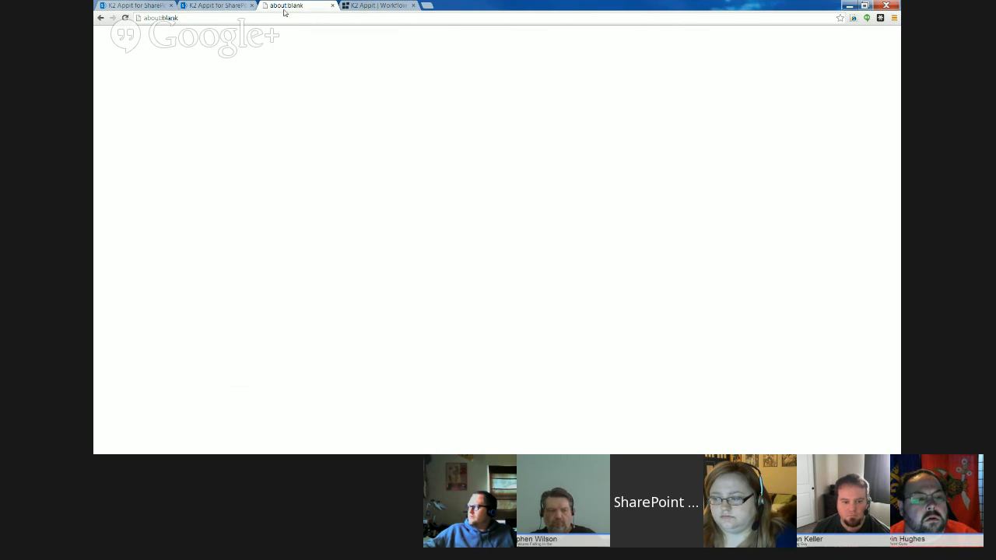
{"action": "left_click", "coordinate": [332, 5]}
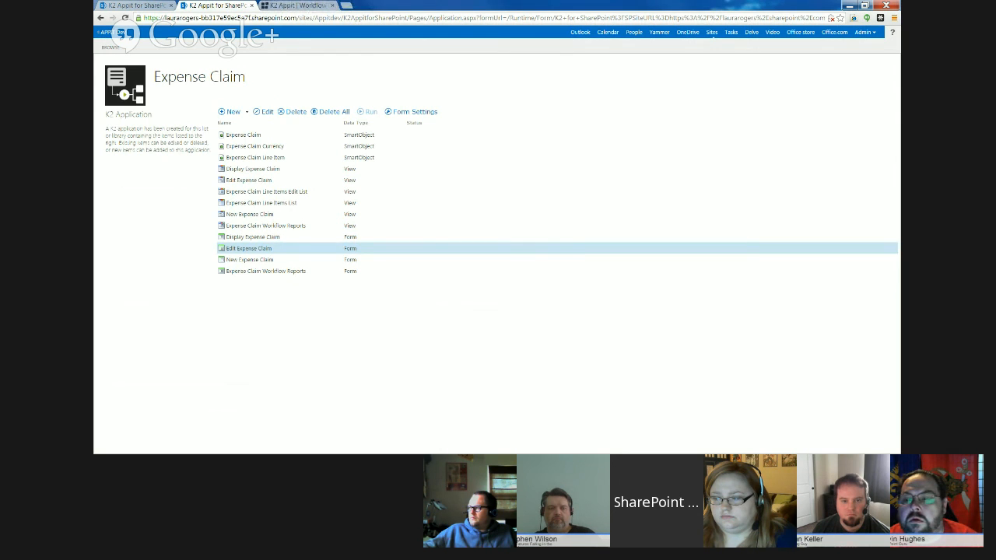
- Switch to the K2 Appit User Guide and examine the Step 15 tasks and walkthrough in PART 4: WORKFLOW of the Expense Claim tutorial
{"action": "left_click_drag", "start_coordinate": [95, 8], "coordinate": [505, 9]}
{"action": "left_click", "coordinate": [608, 7]}
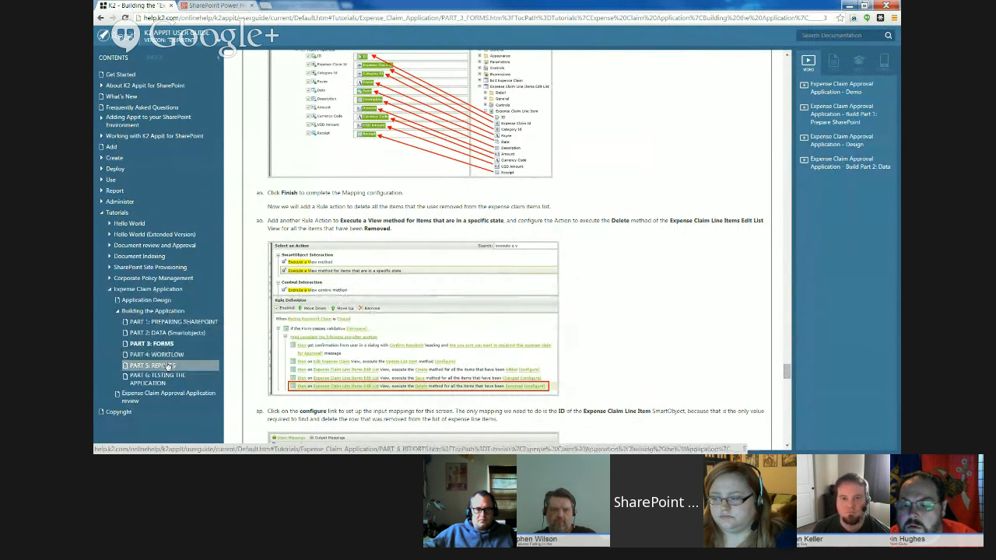
{"action": "left_click", "coordinate": [171, 355]}
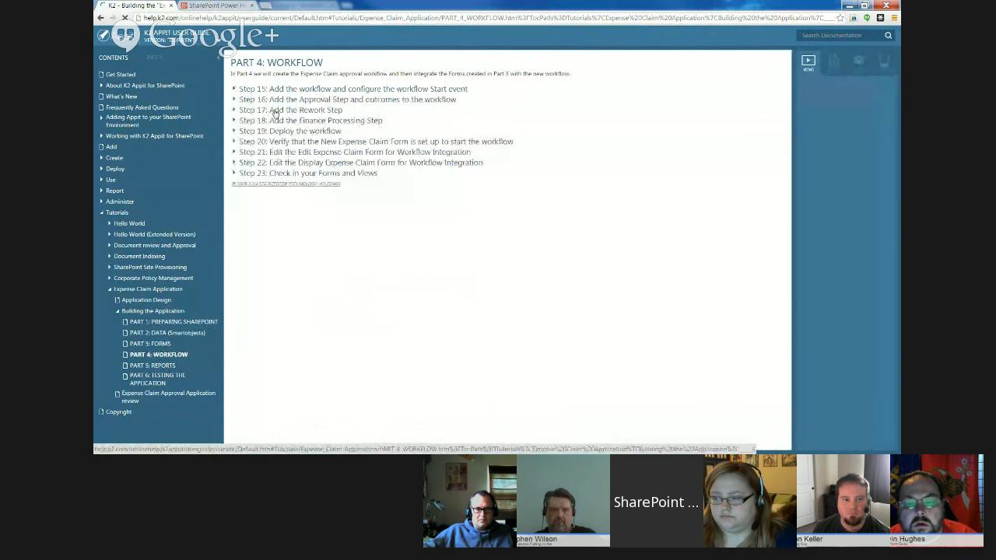
{"action": "left_click", "coordinate": [278, 89]}
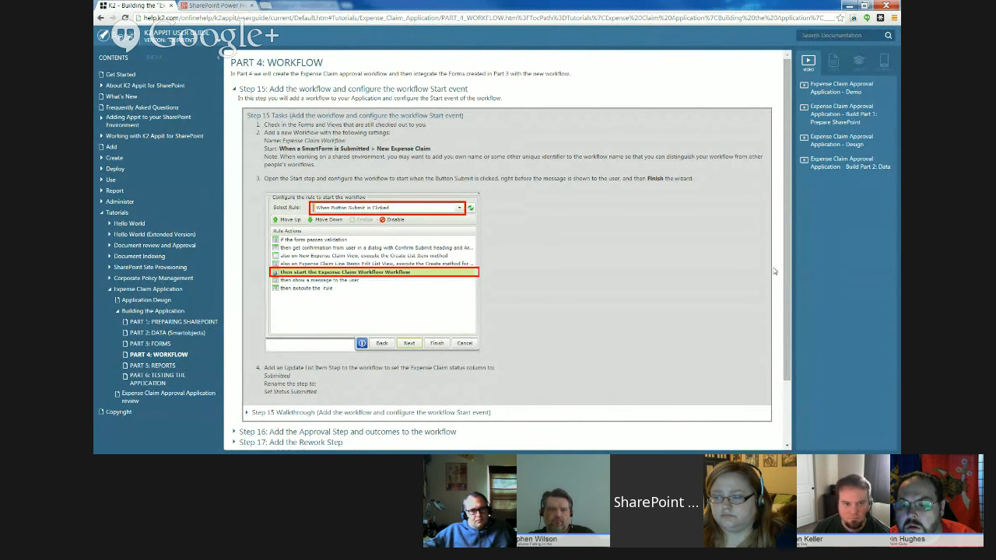
{"action": "left_click_drag", "start_coordinate": [789, 255], "coordinate": [787, 335]}
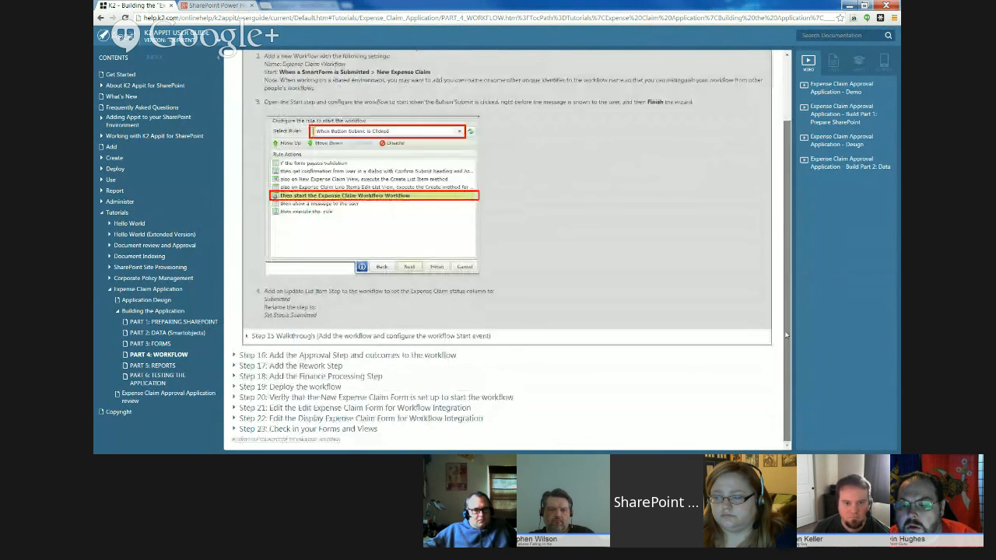
{"action": "left_click", "coordinate": [321, 336]}
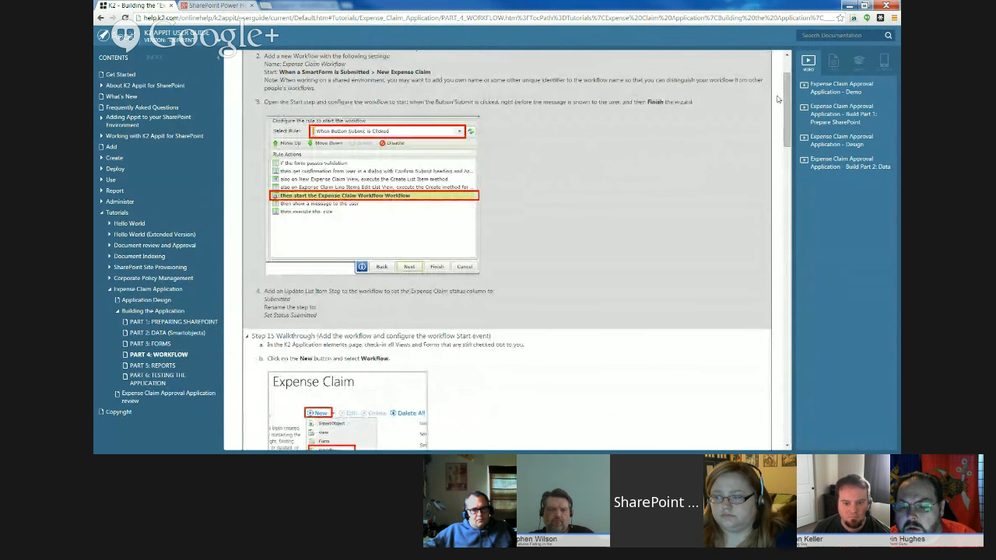
{"action": "mouse_move", "coordinate": [785, 100]}
{"action": "left_mouse_down"}
{"action": "mouse_move", "coordinate": [784, 146]}
{"action": "mouse_move", "coordinate": [786, 81]}
{"action": "left_mouse_up"}
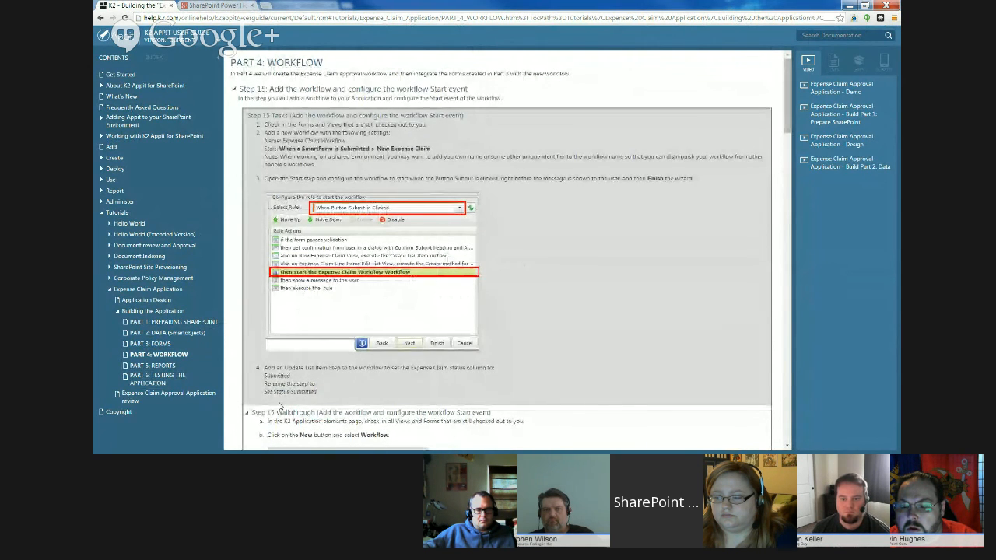
{"action": "left_click_drag", "start_coordinate": [787, 123], "coordinate": [783, 434]}
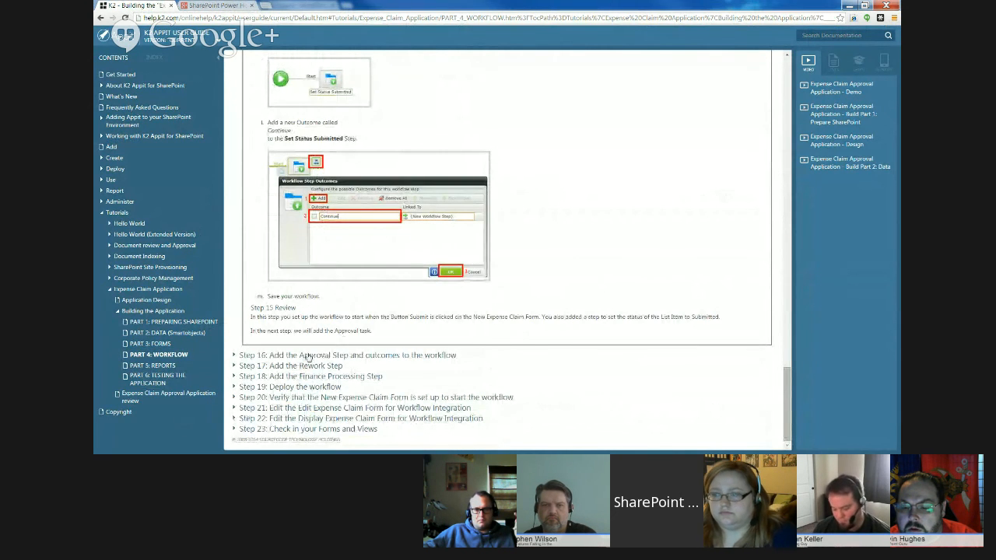
- Examine Steps 24 and 25 in the tutorial's PART 5: REPORTS and put the guide window away
{"action": "left_click", "coordinate": [164, 366]}
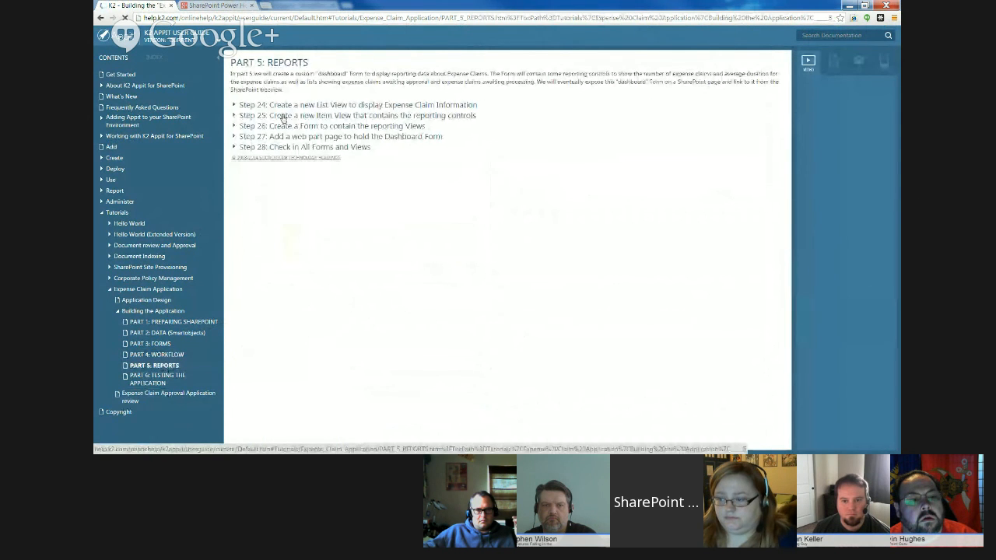
{"action": "left_click", "coordinate": [300, 105]}
{"action": "left_click_drag", "start_coordinate": [788, 127], "coordinate": [788, 182]}
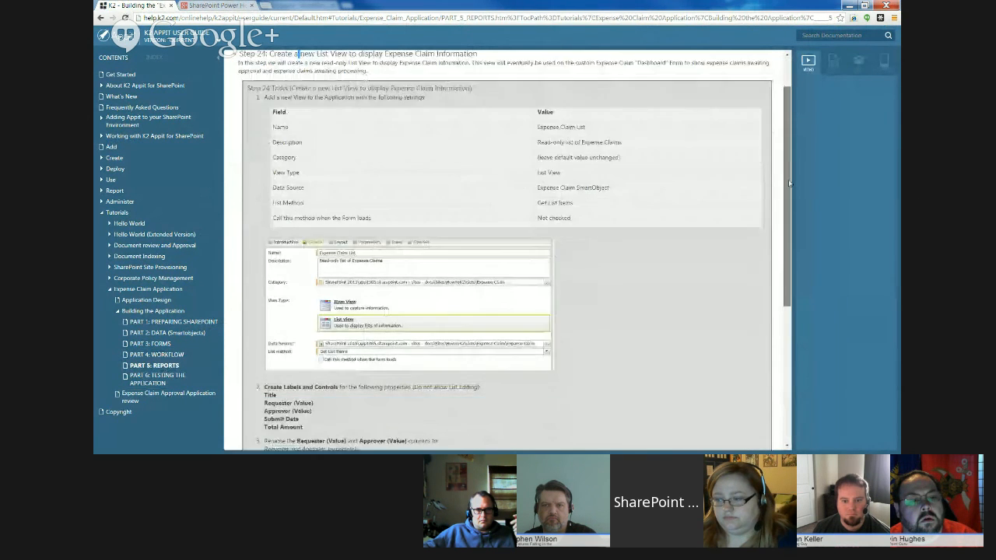
{"action": "scroll", "coordinate": [336, 297], "scroll_direction": "down", "scroll_amount": 3}
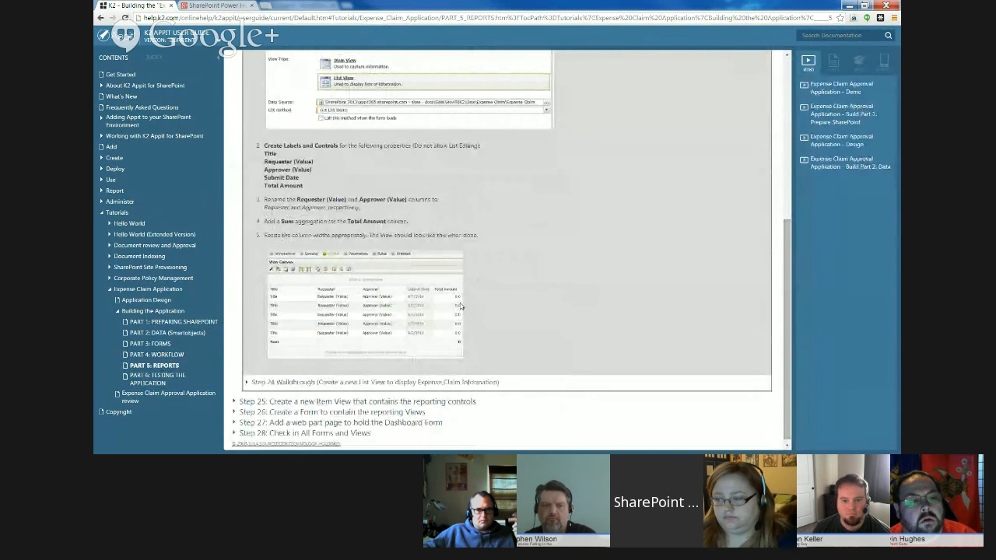
{"action": "left_click", "coordinate": [307, 402]}
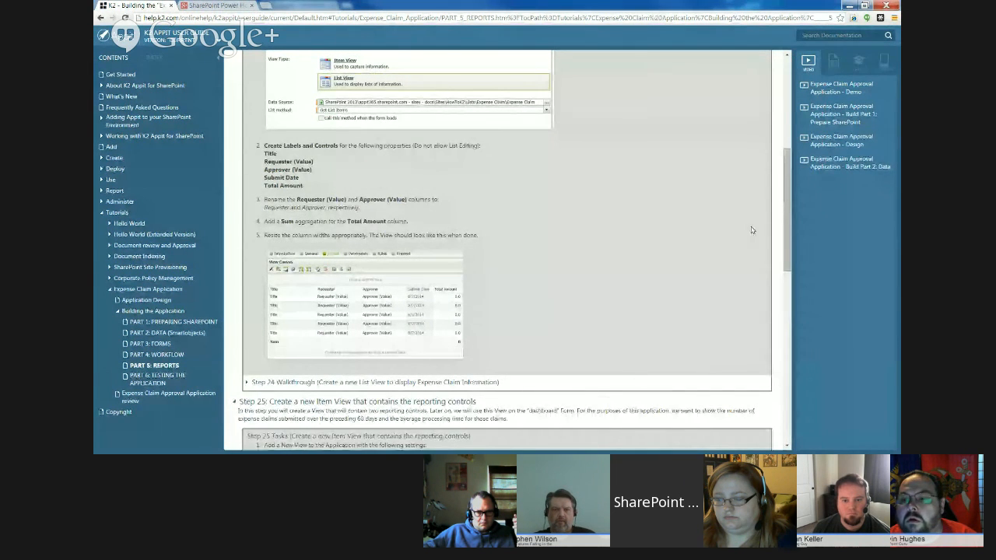
{"action": "left_click_drag", "start_coordinate": [788, 202], "coordinate": [789, 371]}
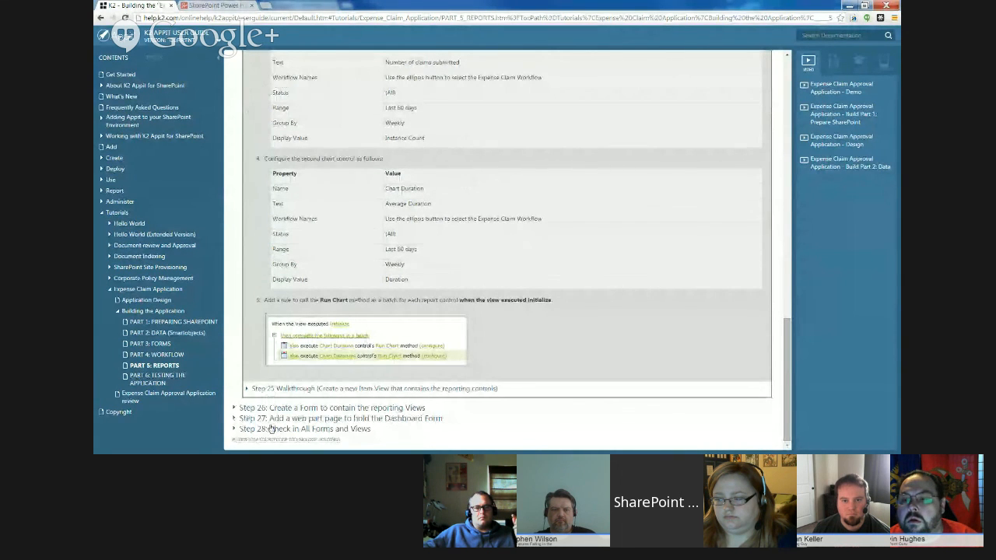
{"action": "left_click", "coordinate": [848, 4]}
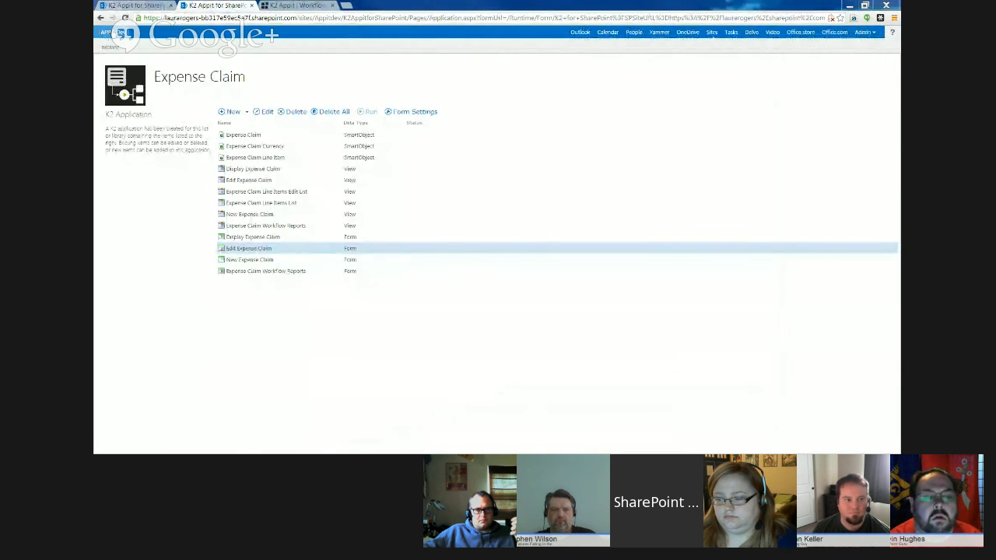
- Add an item titled "test two" to the K2 Test list on the APPIT Dev site
{"action": "left_click", "coordinate": [121, 32]}
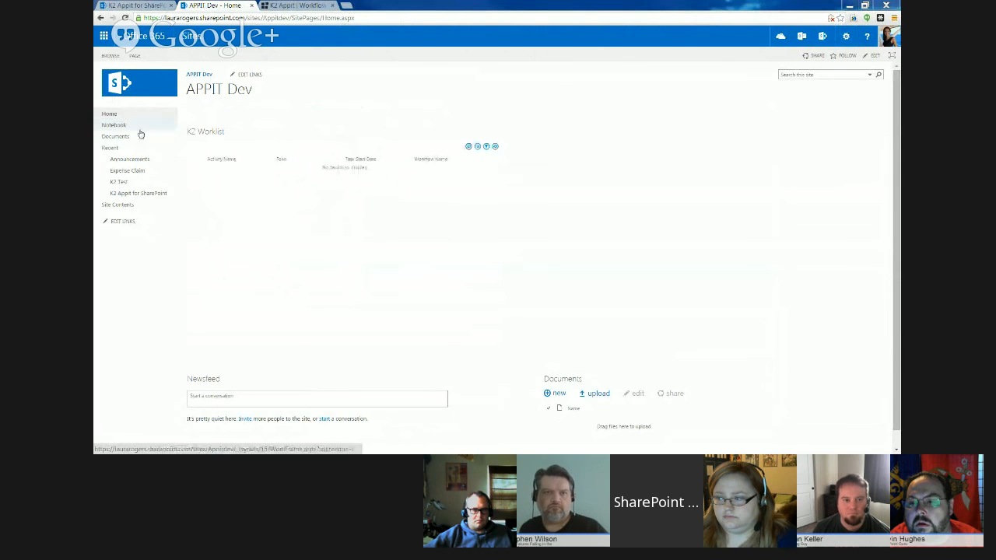
{"action": "left_click", "coordinate": [127, 183]}
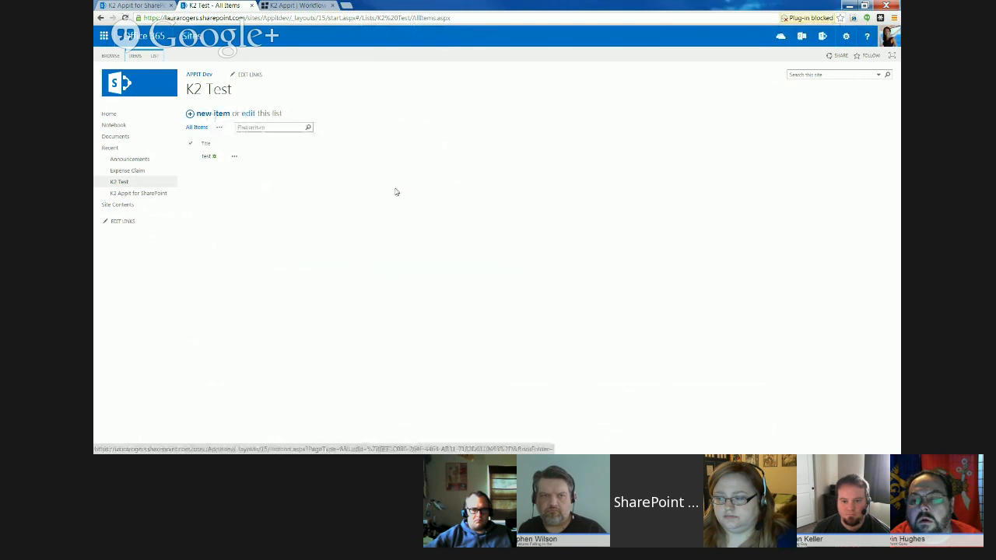
{"action": "left_click", "coordinate": [189, 113]}
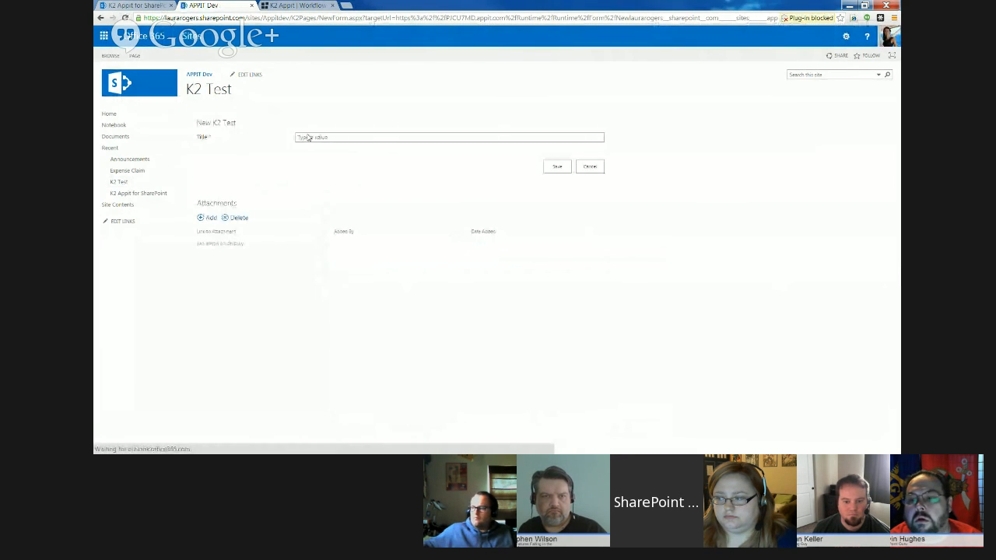
{"action": "left_click", "coordinate": [351, 137]}
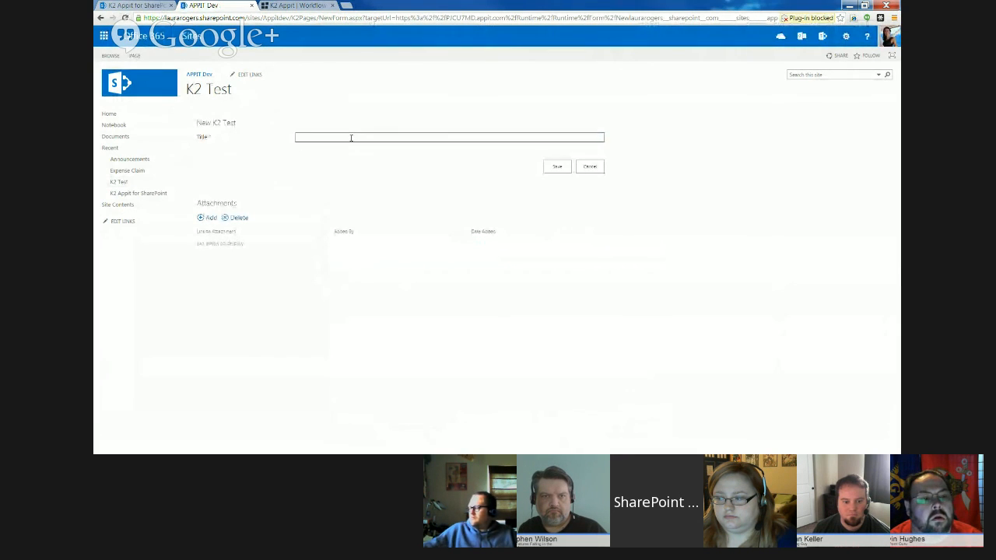
{"action": "type", "text": "test"}
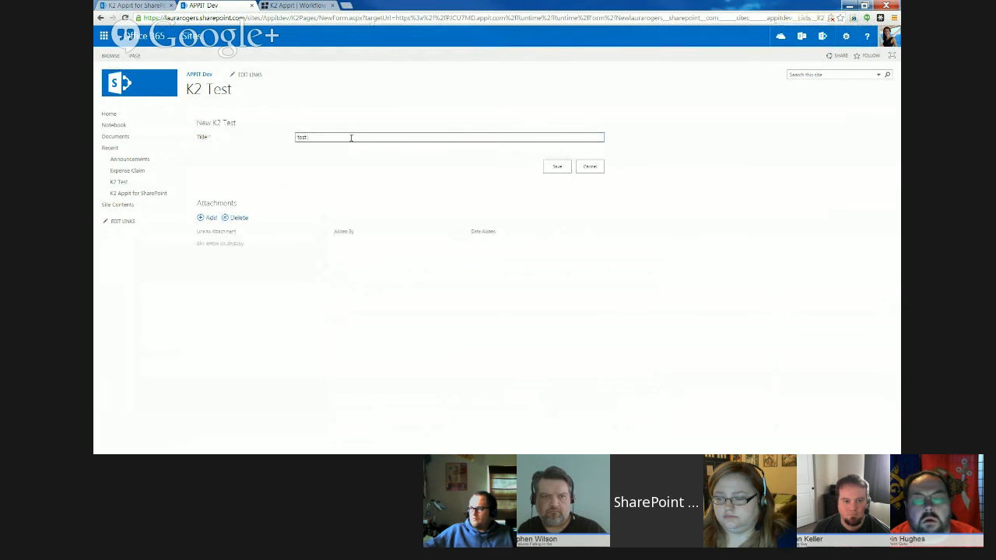
{"action": "type", "text": " two"}
{"action": "left_click", "coordinate": [555, 167]}
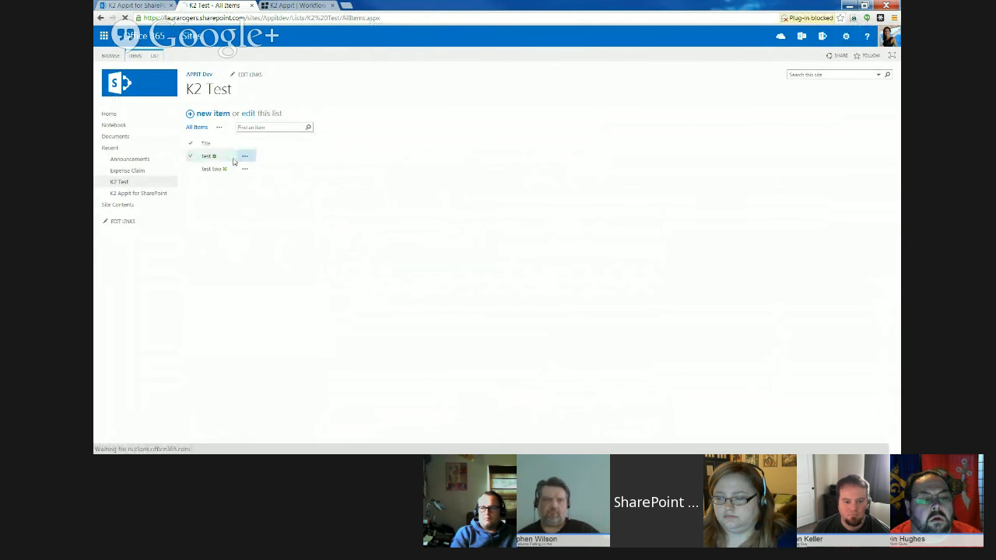
- Review the K2 workflow history of the "test" item in the K2 Test list and return to the APPIT Dev site
{"action": "left_click", "coordinate": [244, 156]}
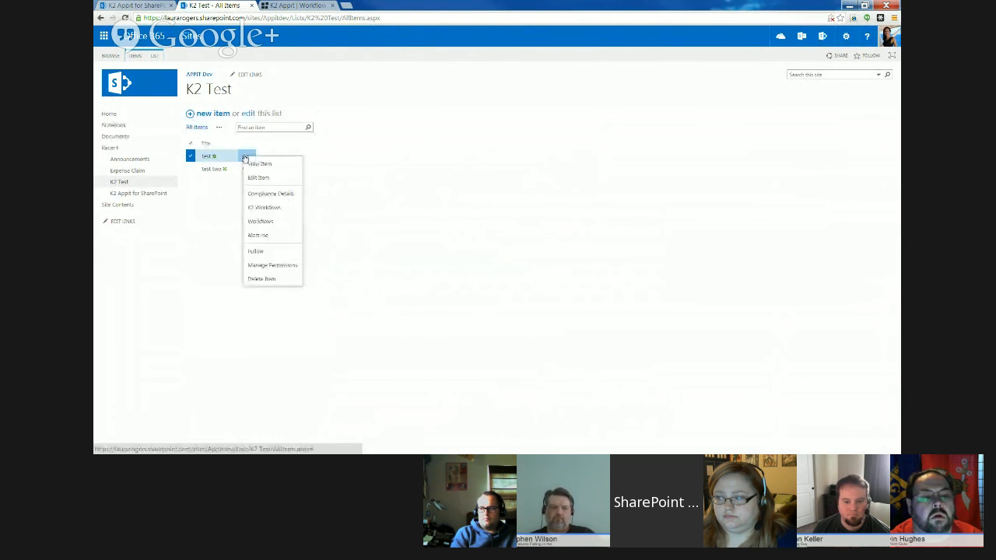
{"action": "left_click", "coordinate": [267, 209]}
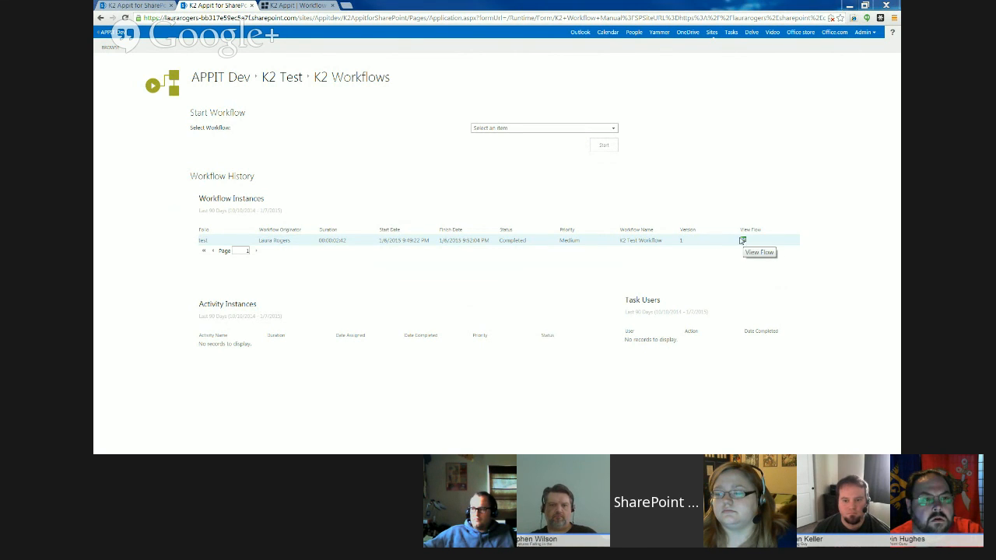
{"action": "left_click", "coordinate": [231, 81]}
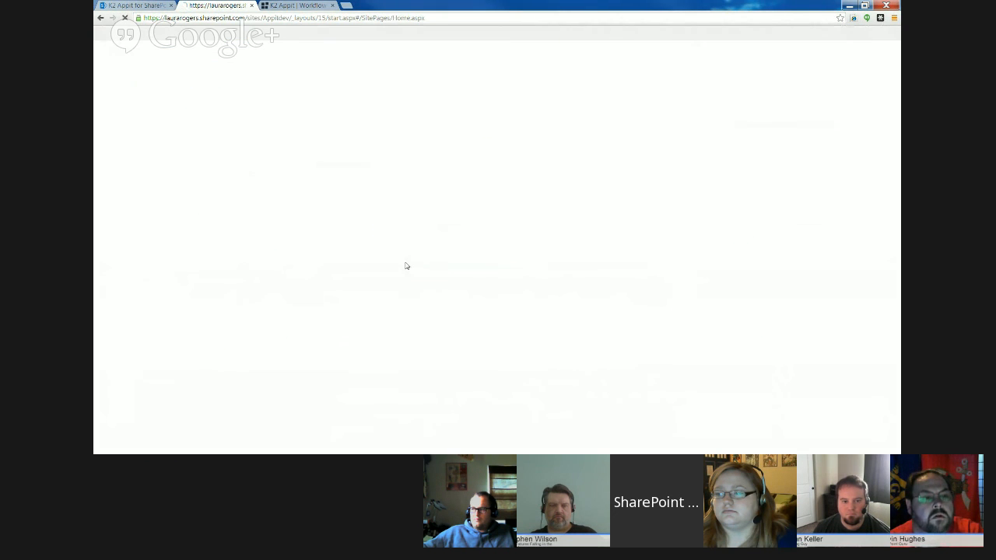